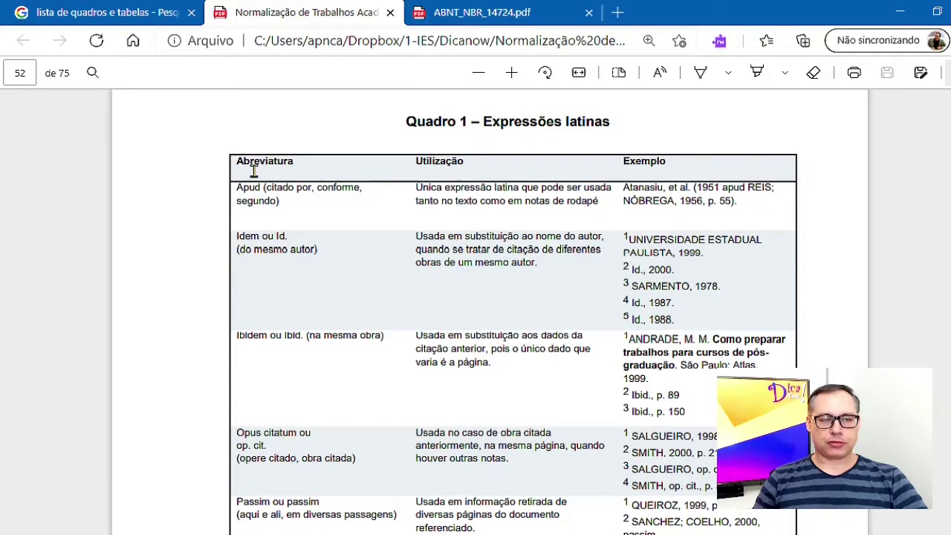
# Step: Examine the title, column headings, borders and source line of Quadro 1 – Expressões latinas on page 52 of the PDF guide
pyautogui.moveTo(237, 161); pyautogui.dragTo(787, 364)
pyautogui.click(786, 147)
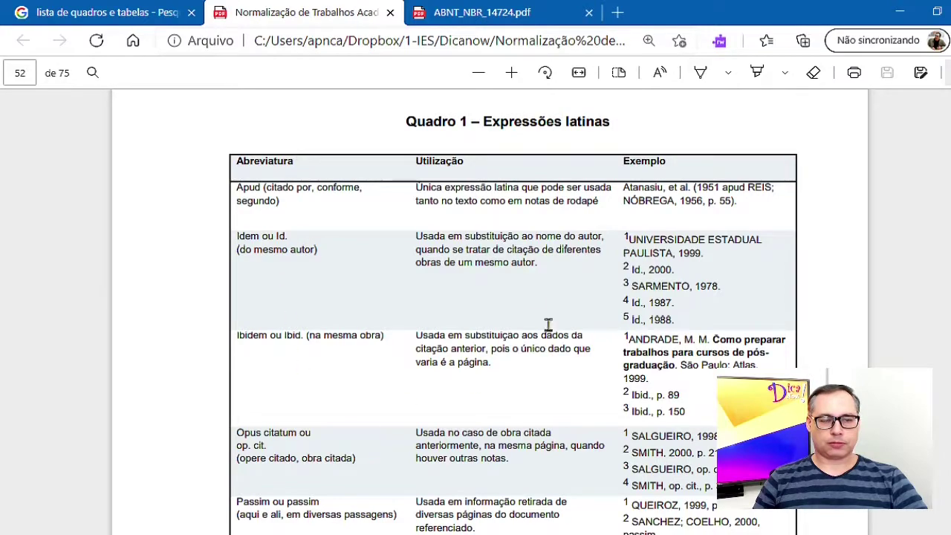
pyautogui.scroll(-1, 668, 328)
pyautogui.scroll(-3, 668, 329)
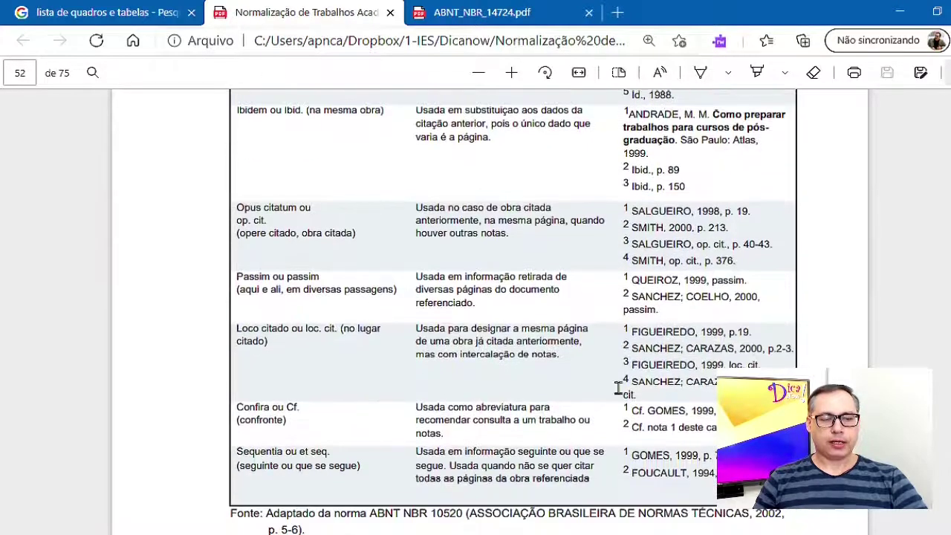
pyautogui.scroll(-3, 535, 408)
pyautogui.scroll(6, 597, 362)
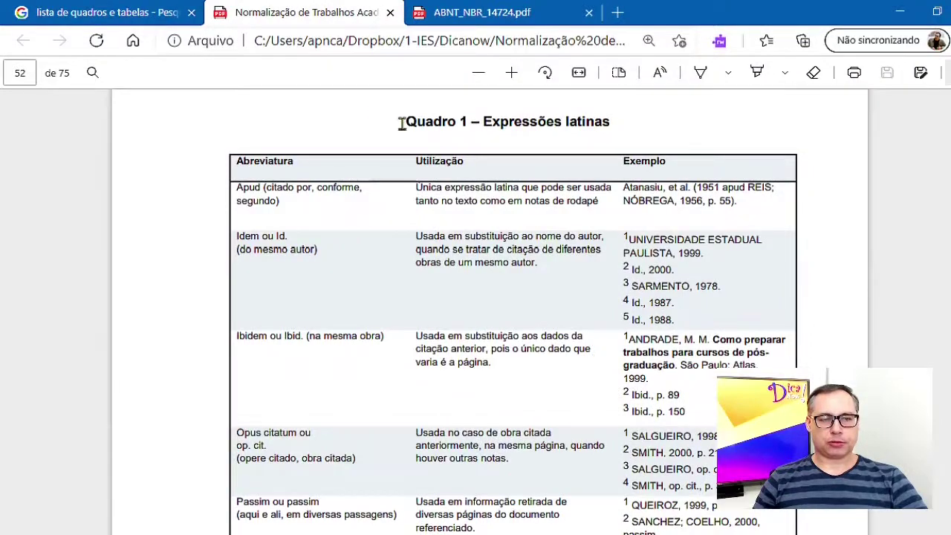
pyautogui.moveTo(401, 124); pyautogui.dragTo(568, 119)
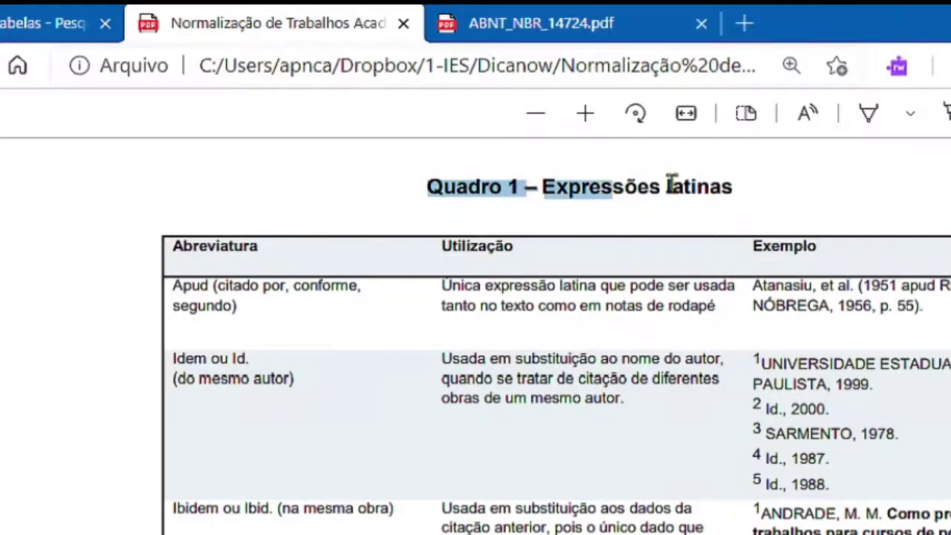
pyautogui.moveTo(671, 183); pyautogui.dragTo(735, 181)
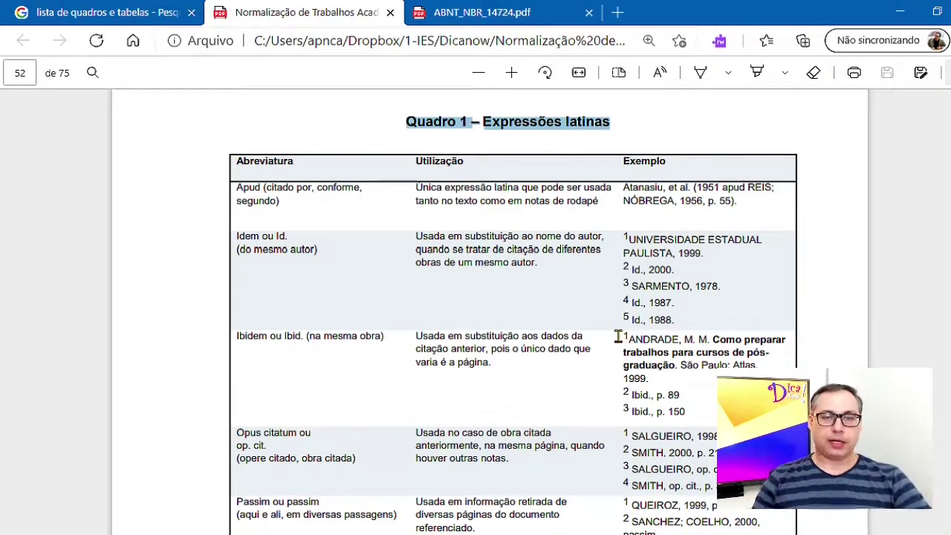
pyautogui.click(795, 332)
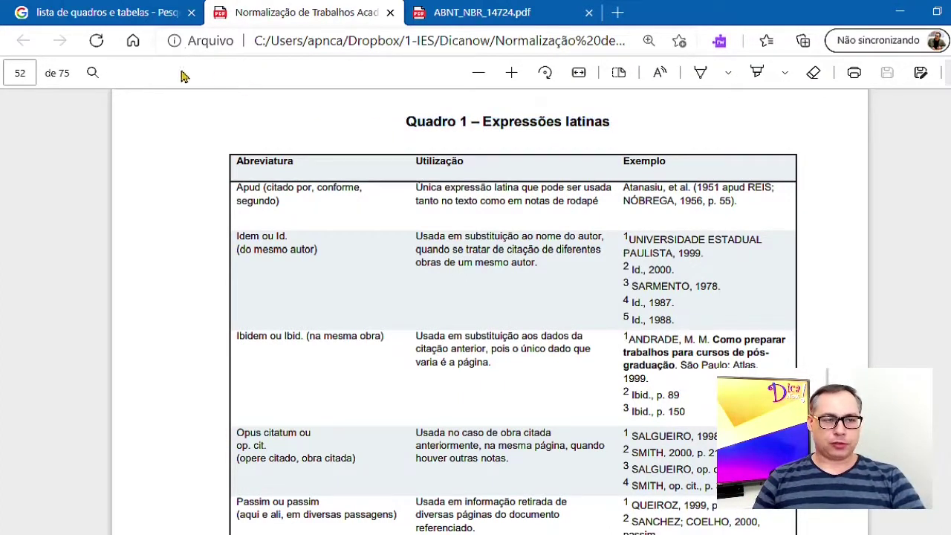
# Step: Go to page 18 of the PDF and examine the title, source line and borders of the Tabela 1 model on the following page
pyautogui.click(20, 72)
pyautogui.write('18')
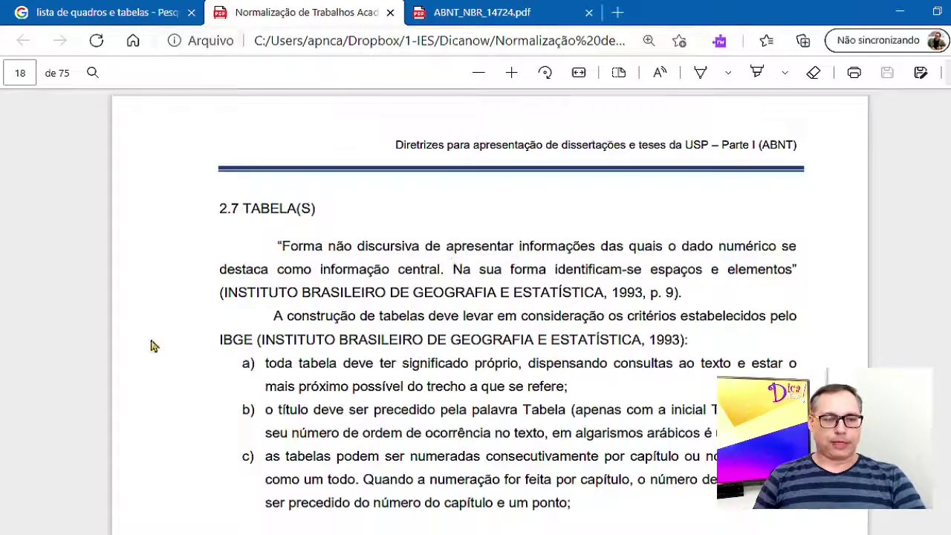
pyautogui.press('Return')
pyautogui.scroll(-15, 713, 221)
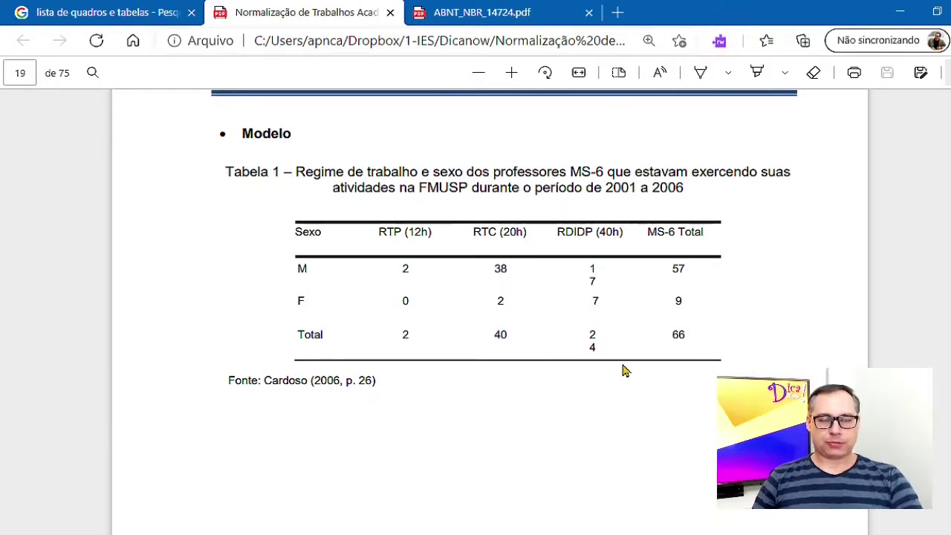
pyautogui.moveTo(222, 171); pyautogui.dragTo(282, 170)
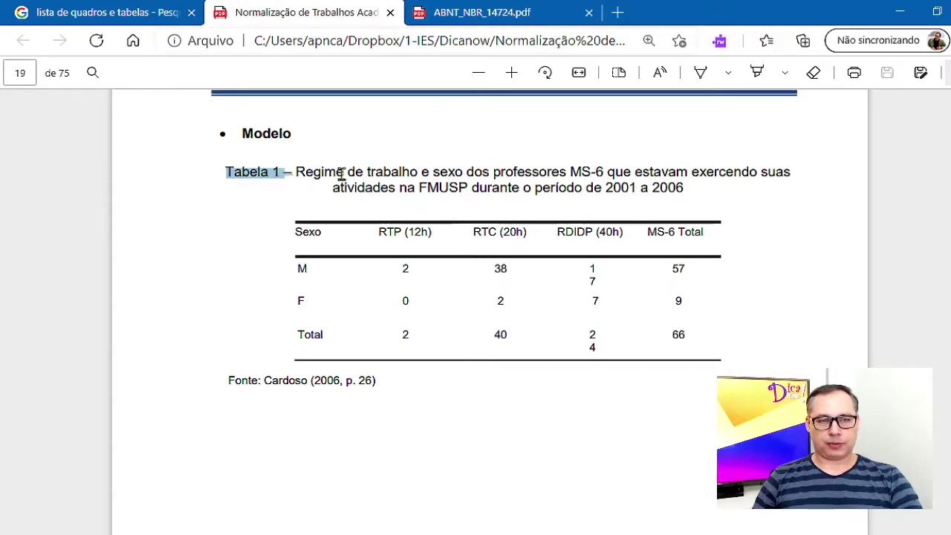
pyautogui.moveTo(297, 170); pyautogui.dragTo(697, 184)
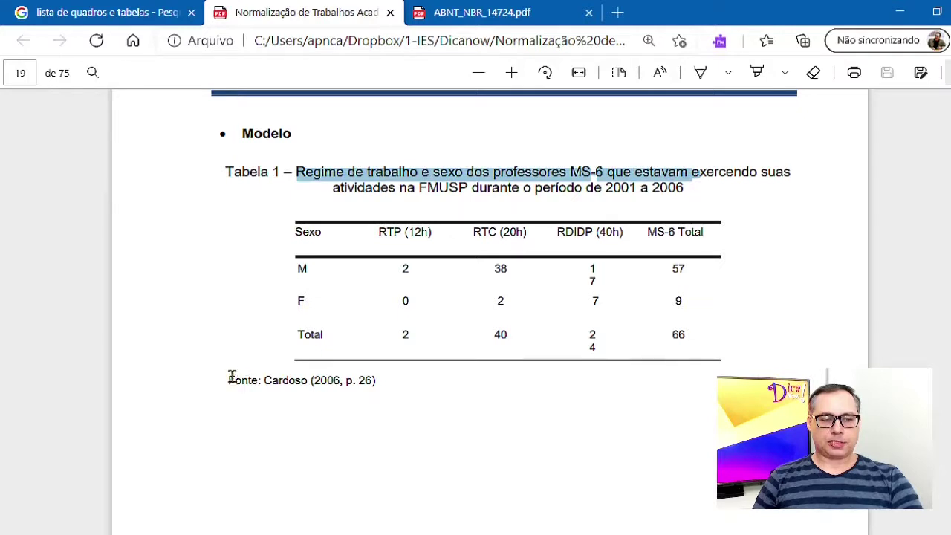
pyautogui.moveTo(230, 379); pyautogui.dragTo(377, 379)
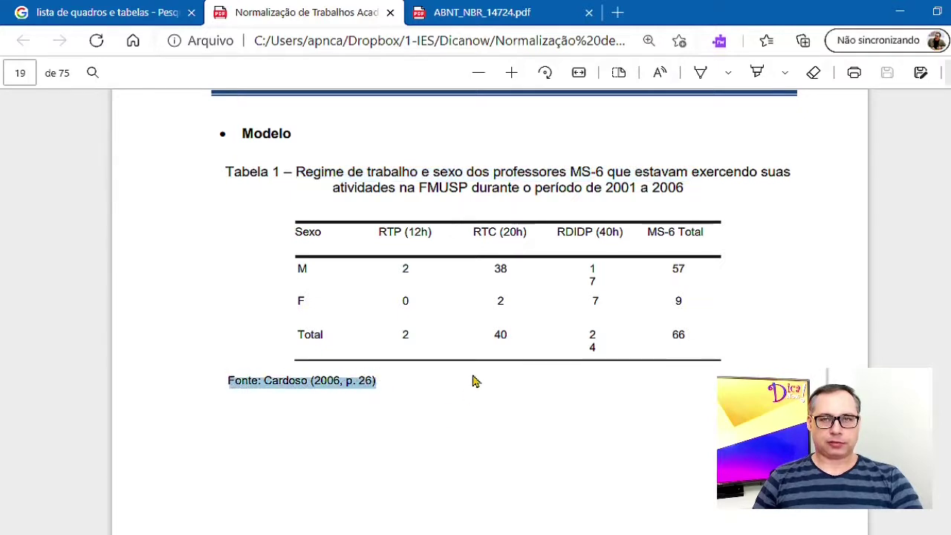
pyautogui.click(381, 386)
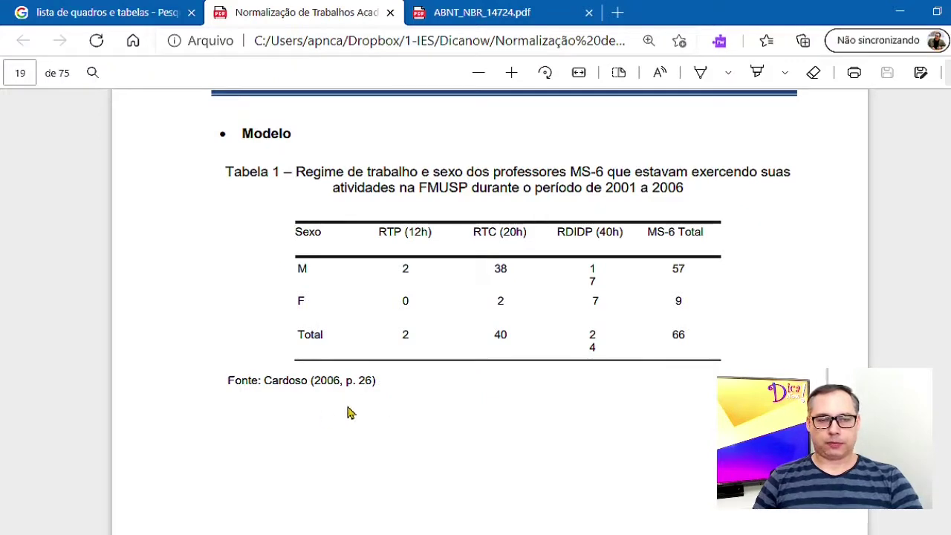
pyautogui.moveTo(287, 221); pyautogui.dragTo(738, 325)
pyautogui.click(730, 365)
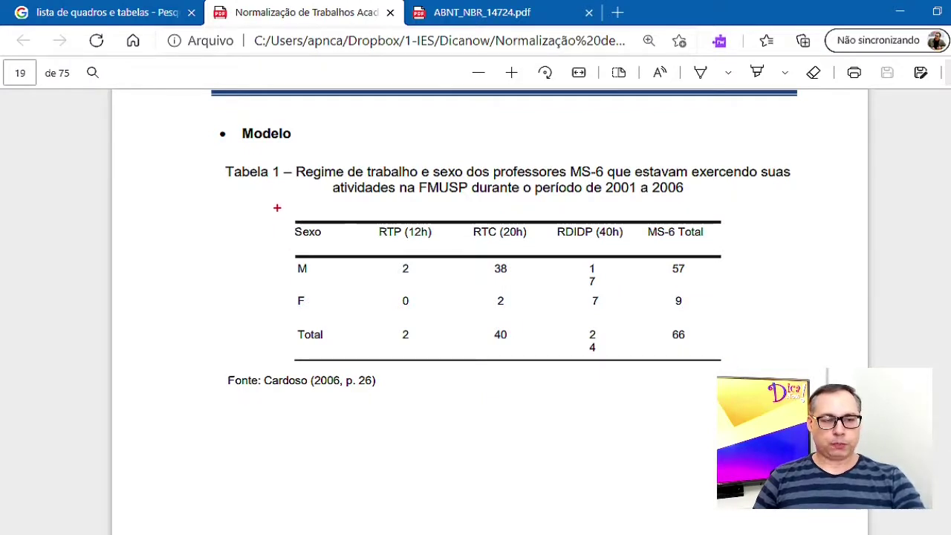
# Step: Mark the outer frame, column divisions and header row of Tabela 1 with temporary red annotations and clear them
pyautogui.moveTo(276, 207)
pyautogui.mouseDown()
pyautogui.moveTo(447, 311)
pyautogui.moveTo(740, 368)
pyautogui.mouseUp()
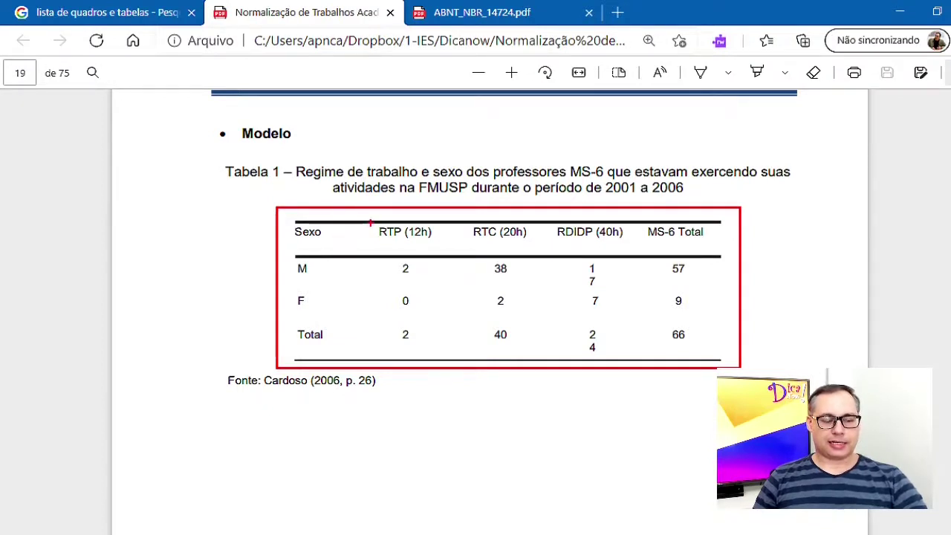
pyautogui.moveTo(370, 222); pyautogui.dragTo(372, 354)
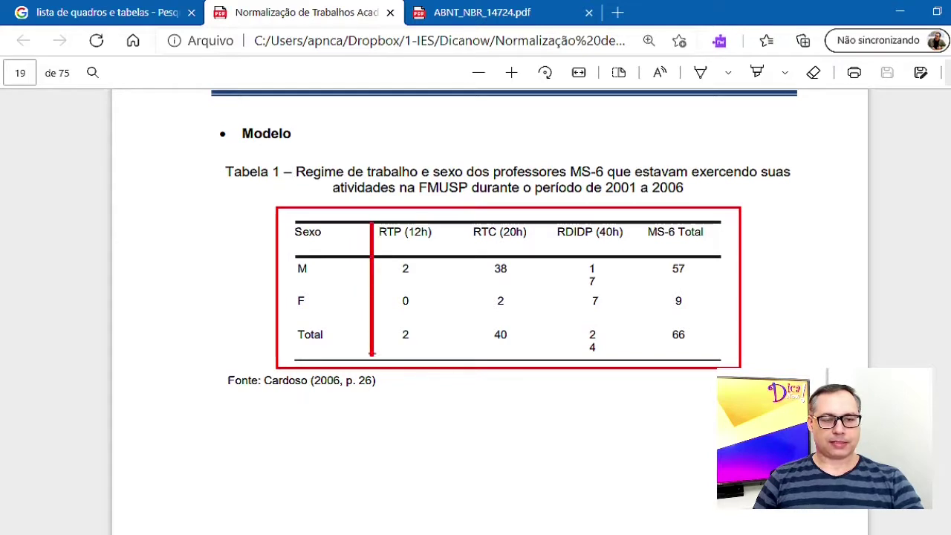
pyautogui.moveTo(451, 223); pyautogui.dragTo(451, 358)
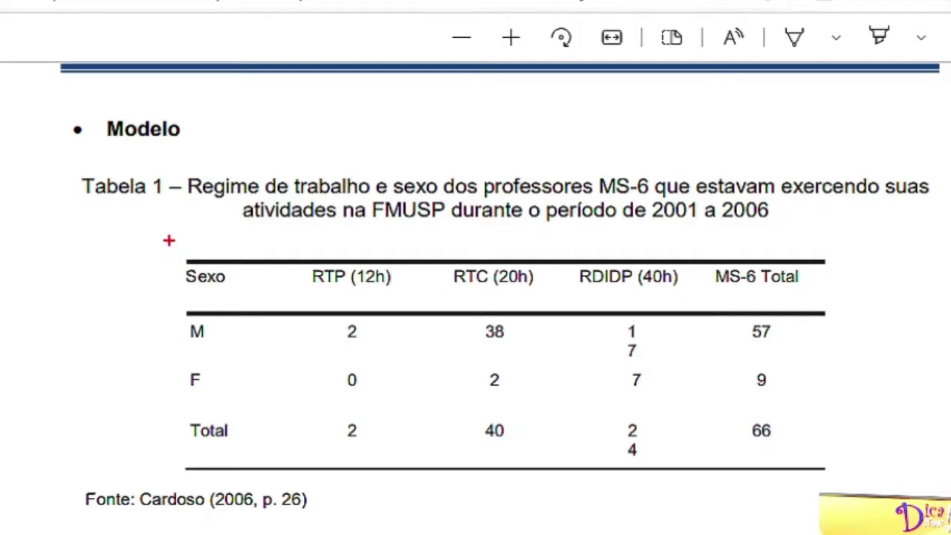
pyautogui.moveTo(169, 239); pyautogui.dragTo(846, 327)
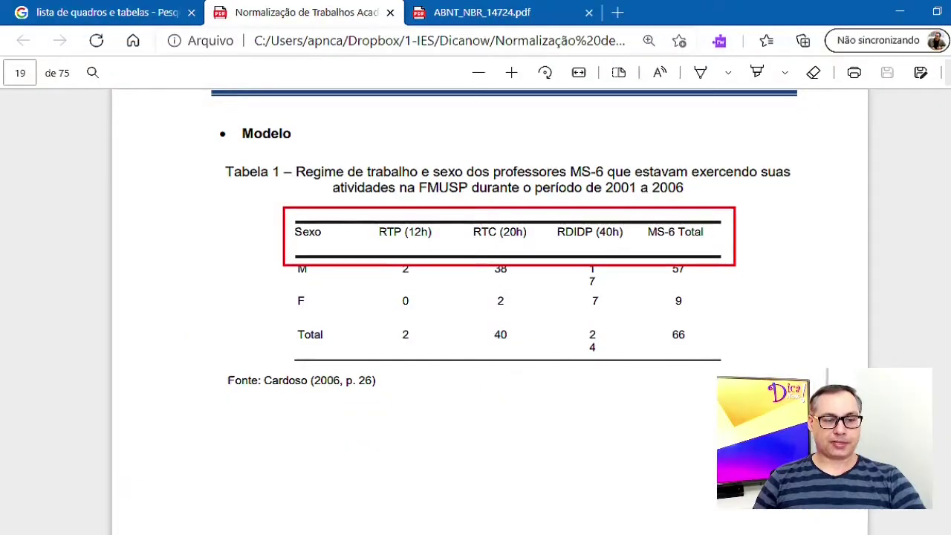
pyautogui.press('Escape')
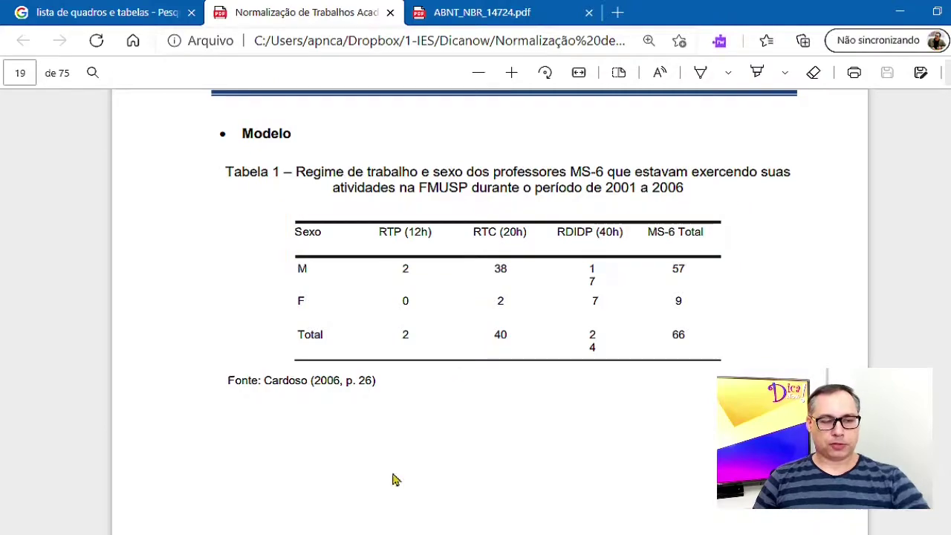
# Step: Switch to the Word document and insert a 4x4 table in the empty paragraph below the first paragraph of section 3.1.2
pyautogui.click(371, 533)
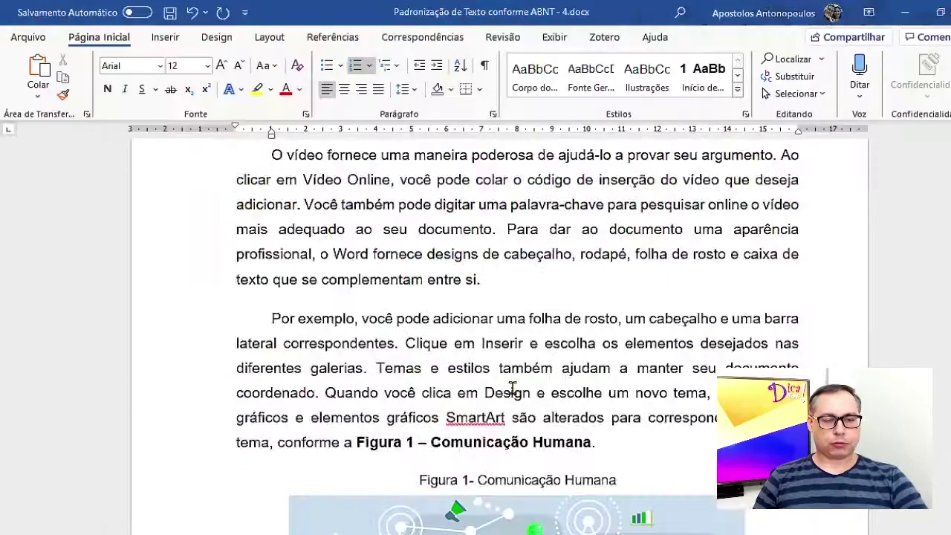
pyautogui.scroll(5, 511, 387)
pyautogui.scroll(-12, 512, 387)
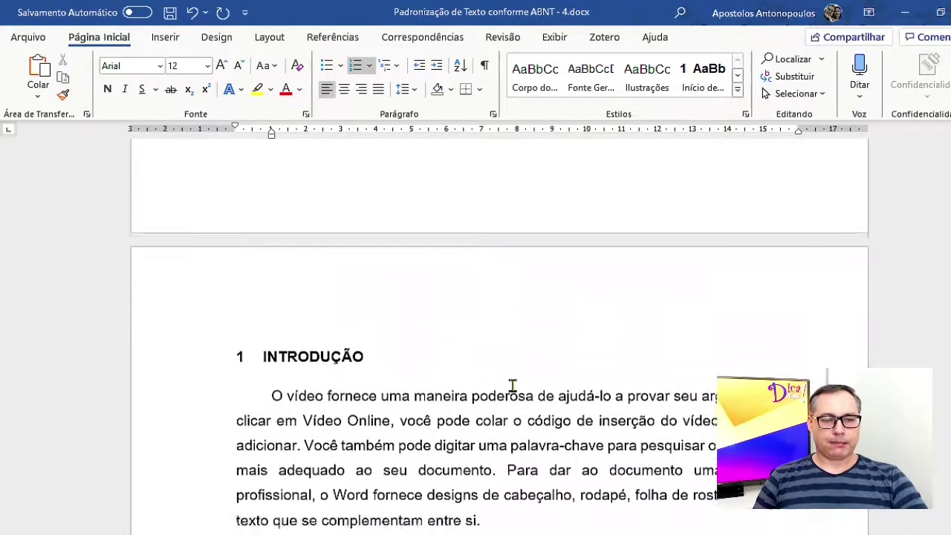
pyautogui.scroll(-15, 515, 389)
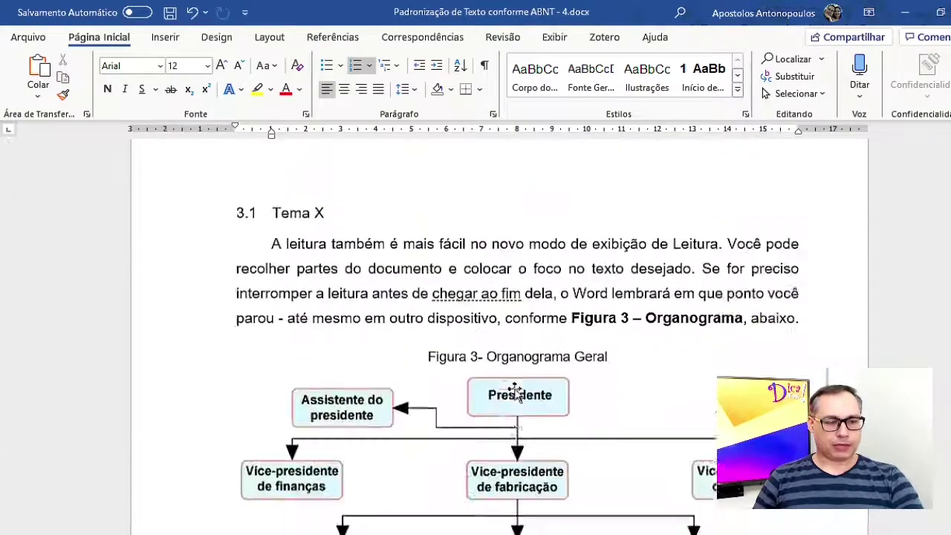
pyautogui.scroll(-12, 517, 391)
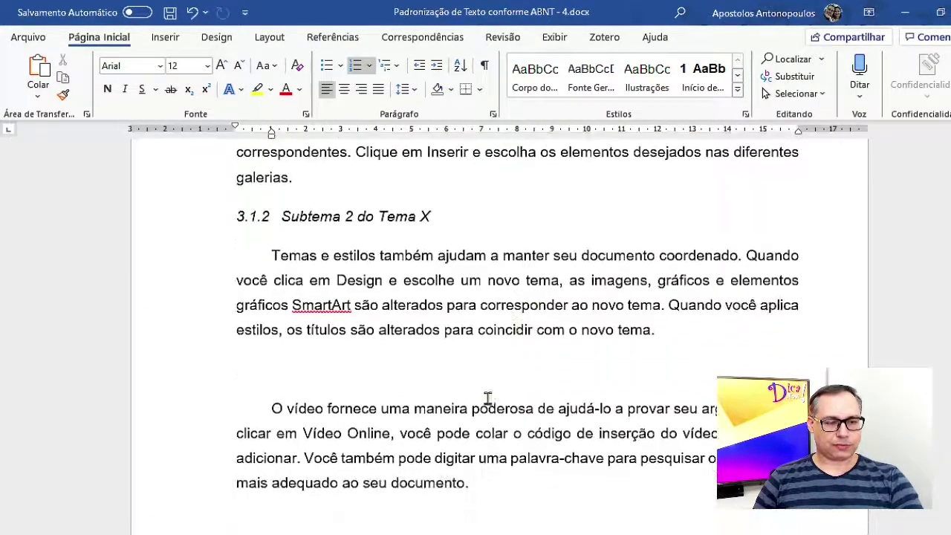
pyautogui.click(290, 365)
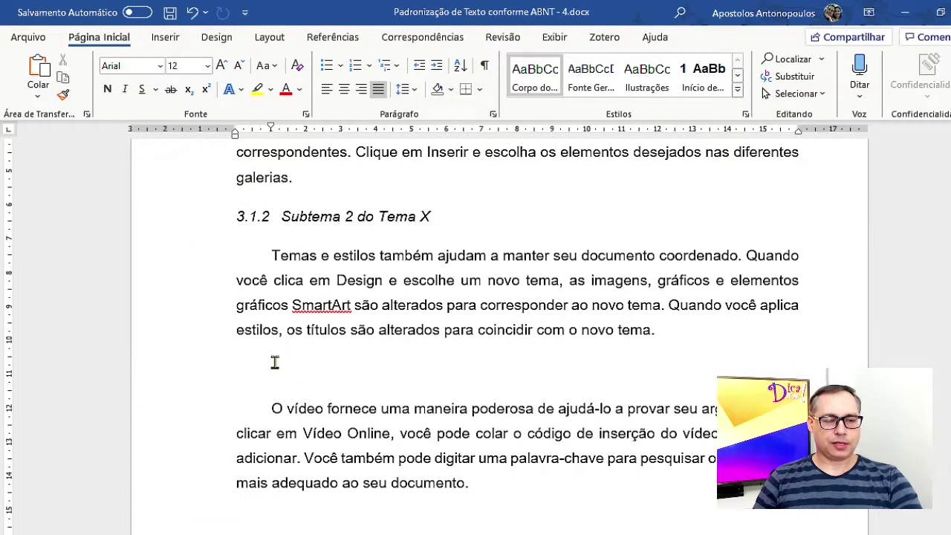
pyautogui.click(168, 42)
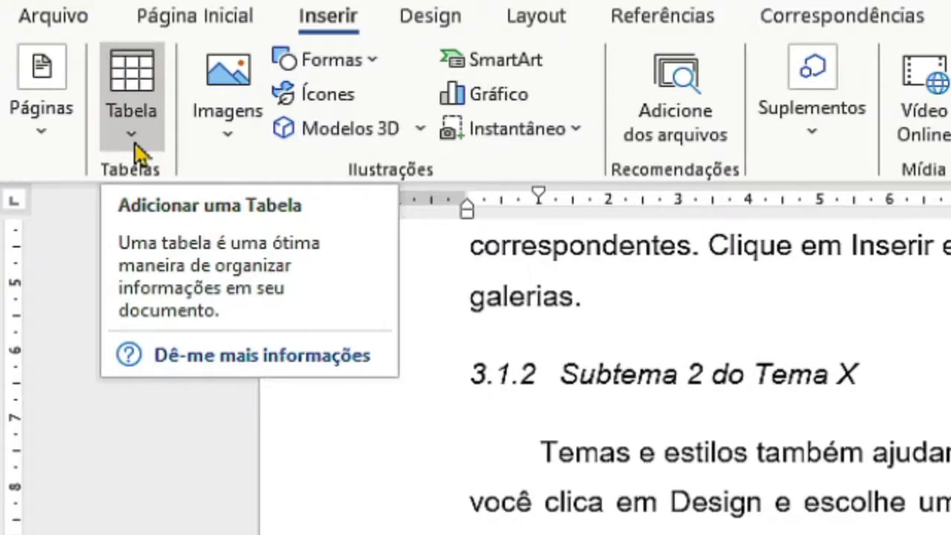
pyautogui.click(137, 153)
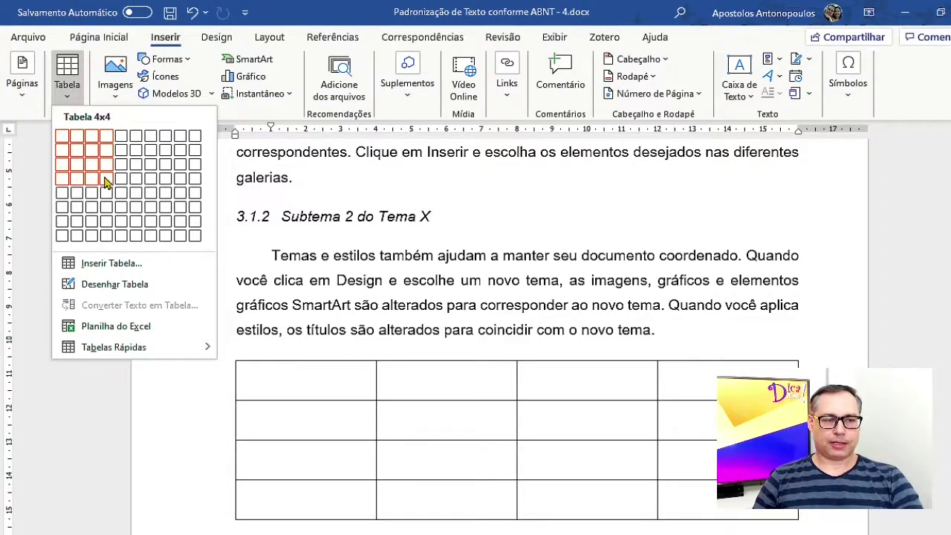
pyautogui.click(106, 182)
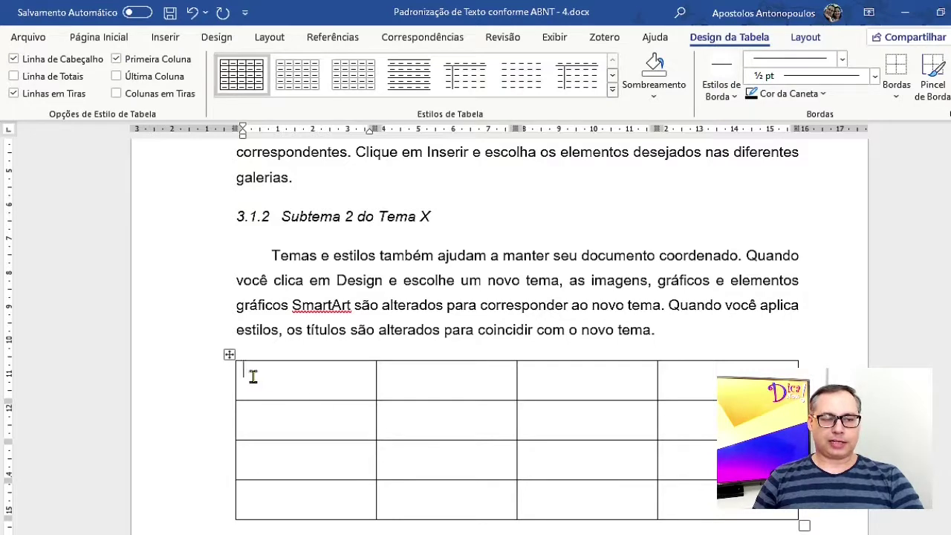
# Step: Fill the table with headings Tema, Numero real, Percentual and Resultado, and rows ABC (1200, 15%, 0,999), DEF (1500, 25%, 0,899), GHI (2500, 35%, 0,789)
pyautogui.click(253, 418)
pyautogui.click(277, 450)
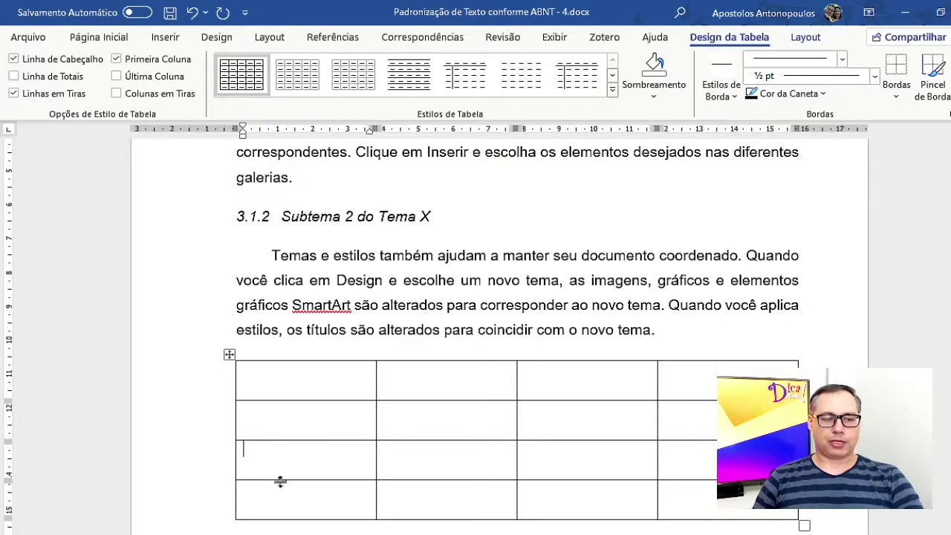
pyautogui.click(271, 377)
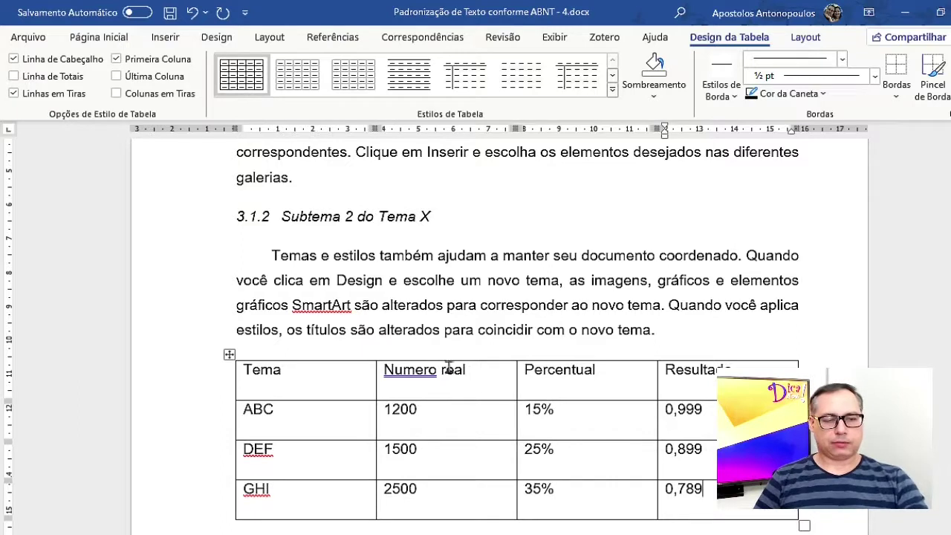
# Step: Correct "Numero" to "Número" in the table's second column heading using the grammar suggestion
pyautogui.rightClick(405, 381)
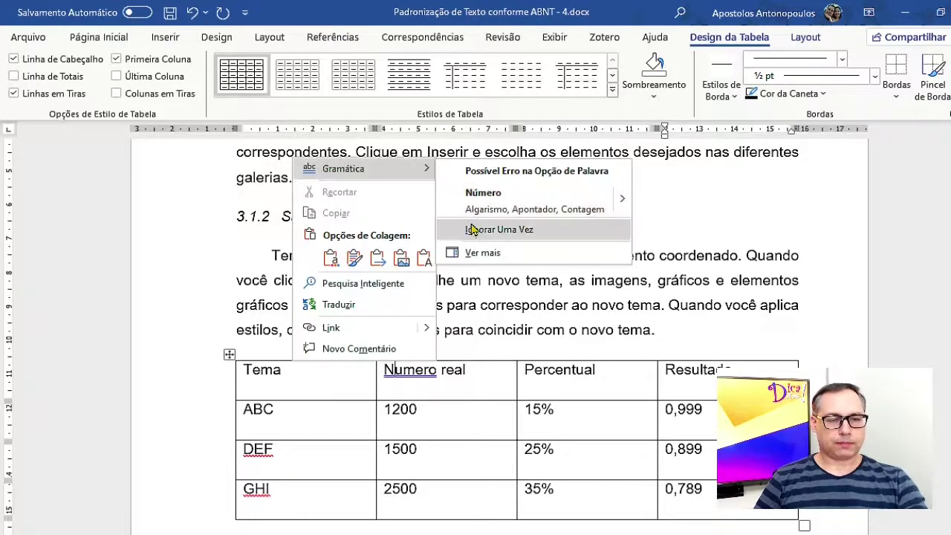
pyautogui.click(491, 202)
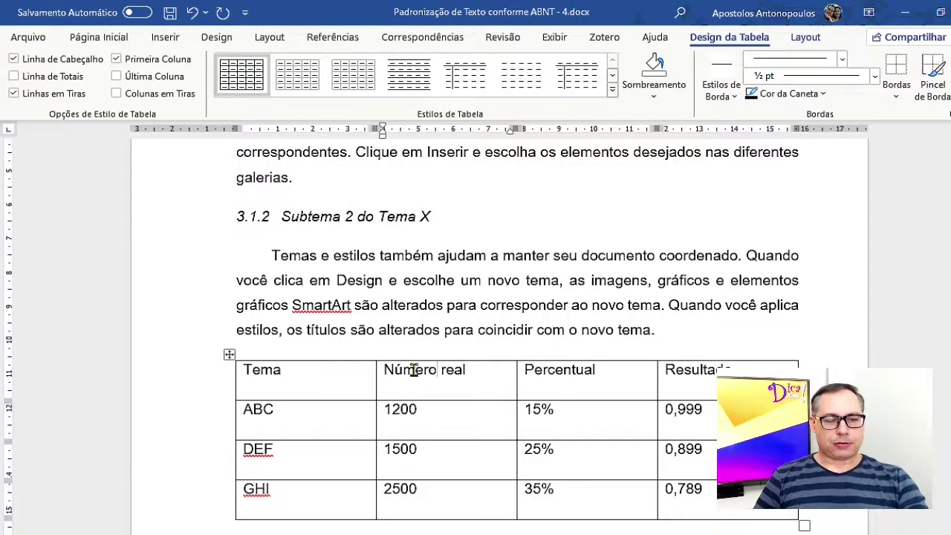
pyautogui.rightClick(413, 372)
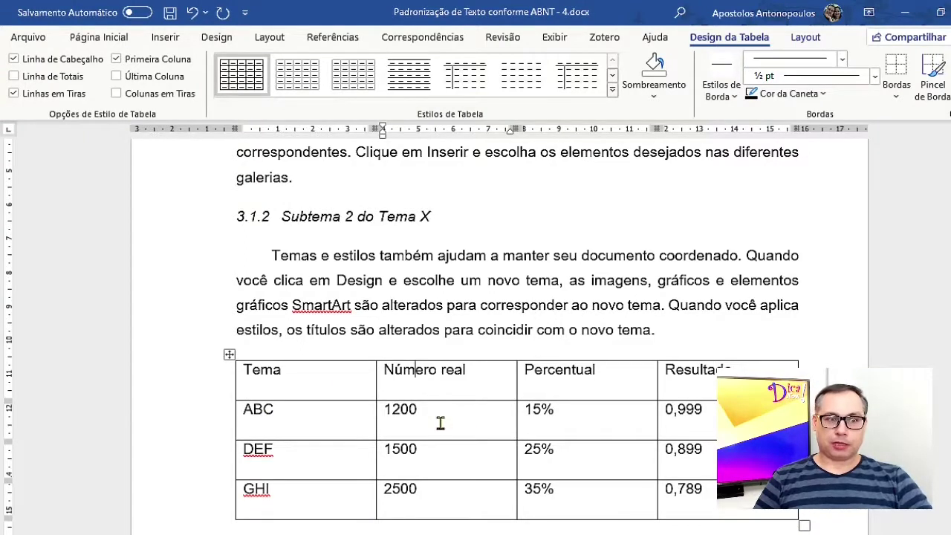
pyautogui.click(299, 383)
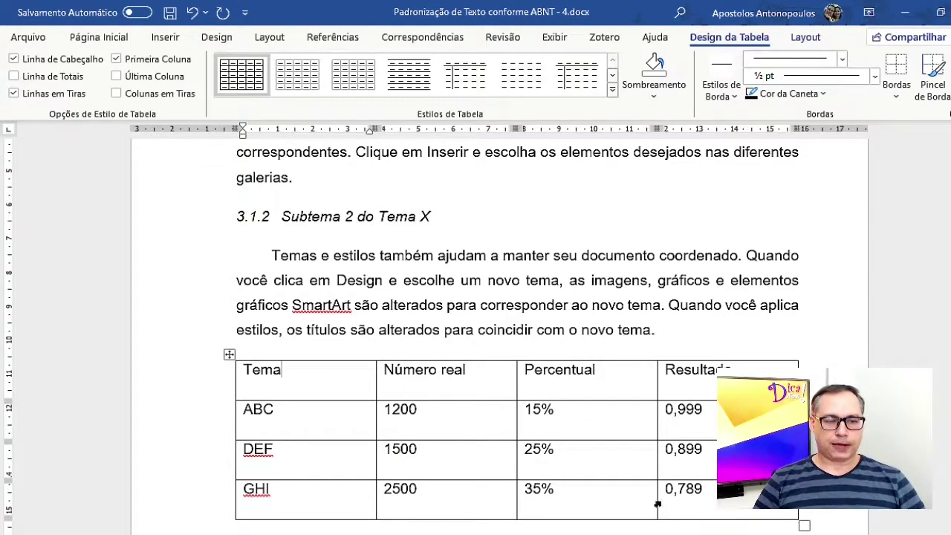
# Step: Apply the Quadro style to the text of the whole table below the first paragraph of section 3.1.2
pyautogui.click(230, 354)
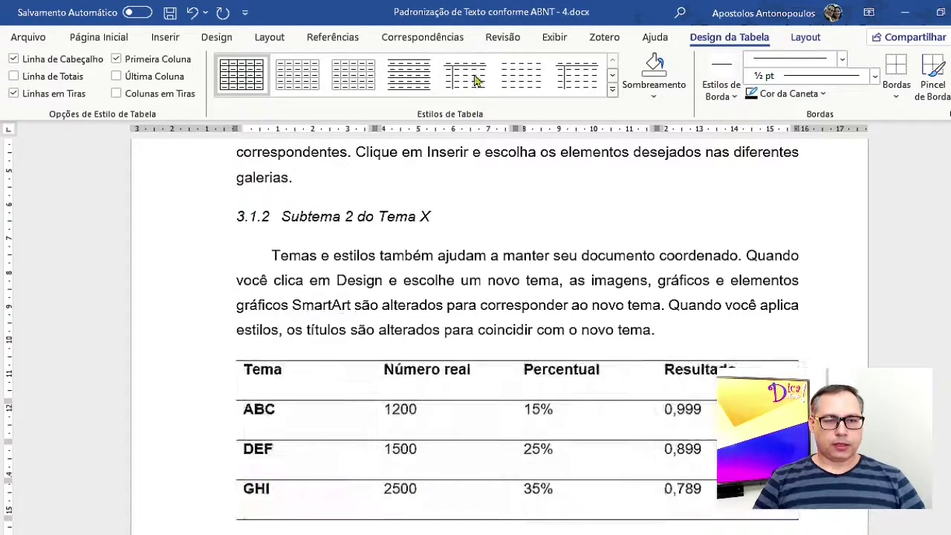
pyautogui.click(117, 38)
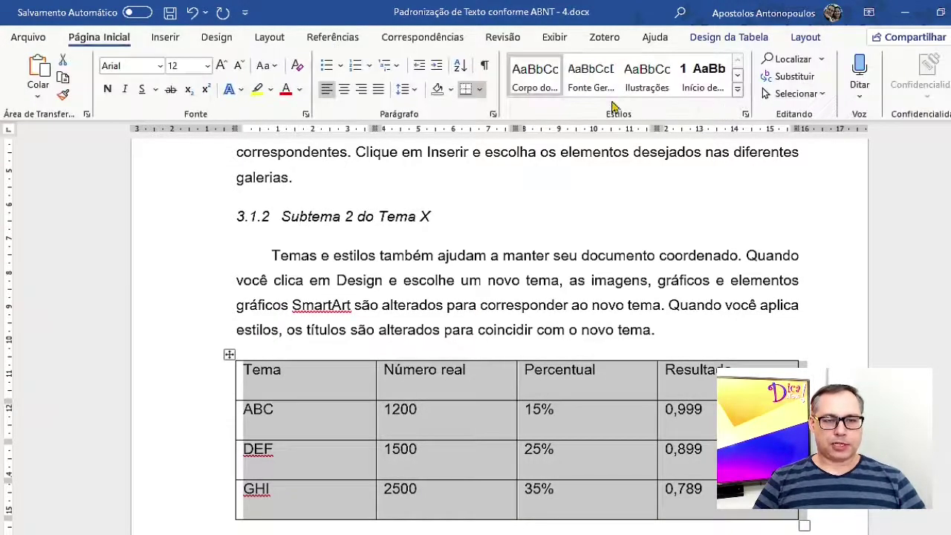
pyautogui.click(736, 90)
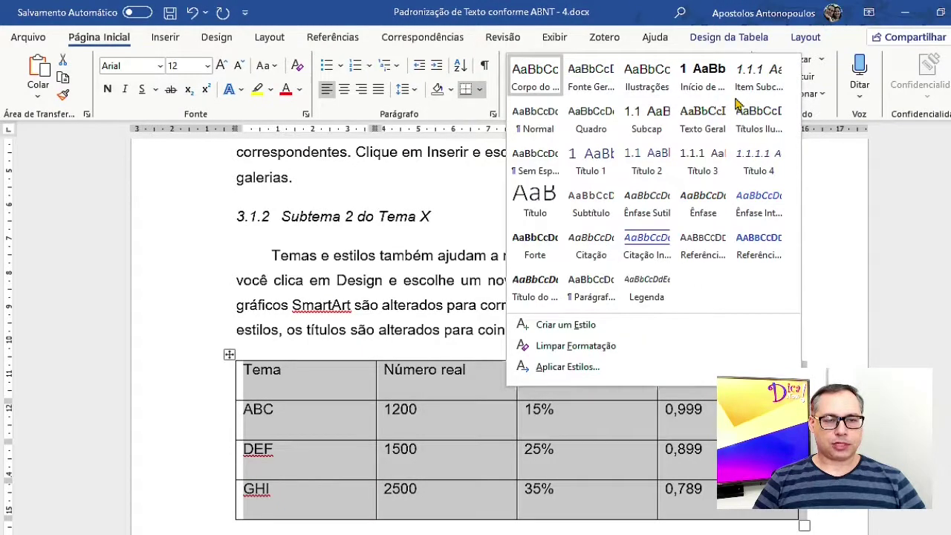
pyautogui.click(594, 122)
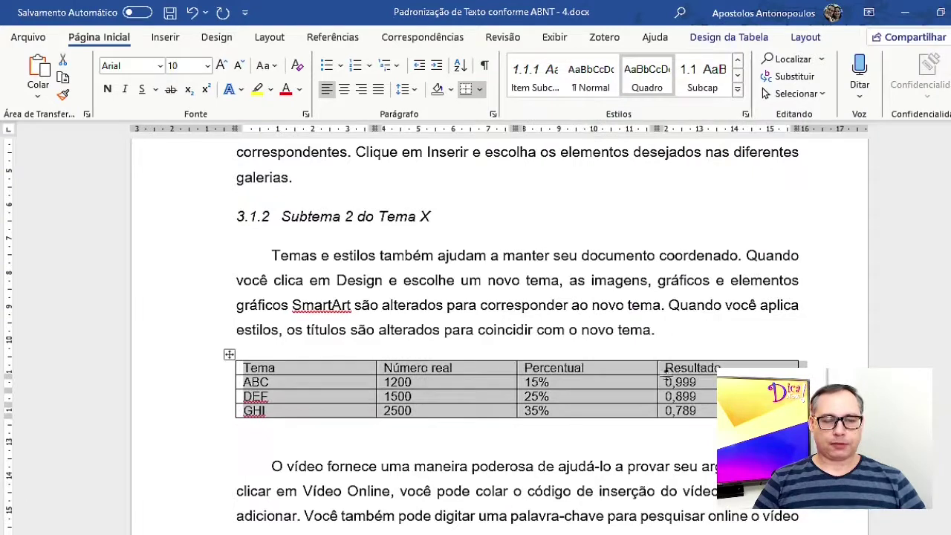
pyautogui.click(711, 407)
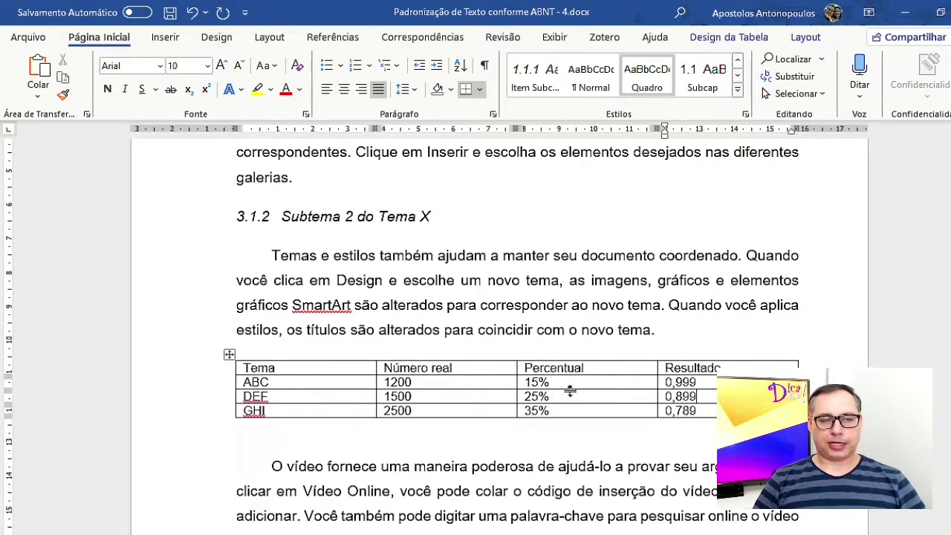
pyautogui.moveTo(232, 390)
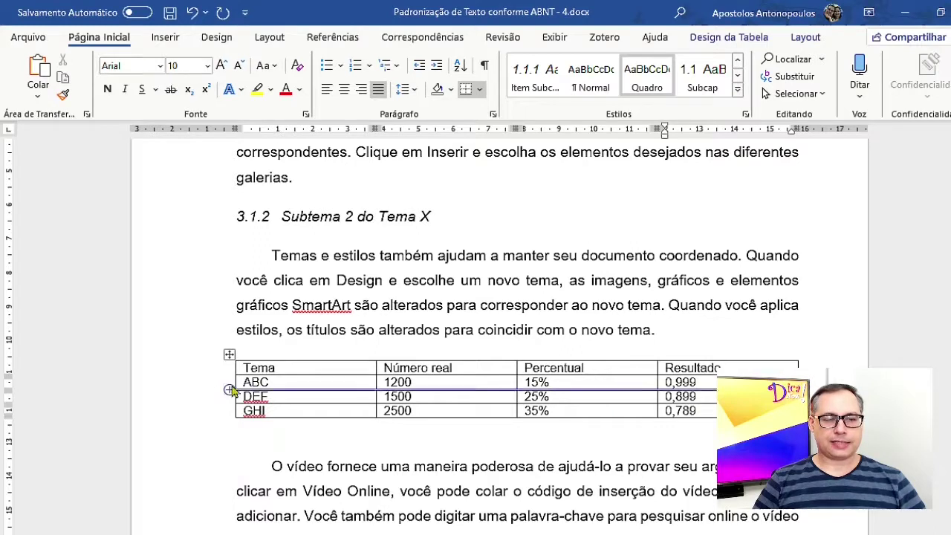
pyautogui.click(337, 384)
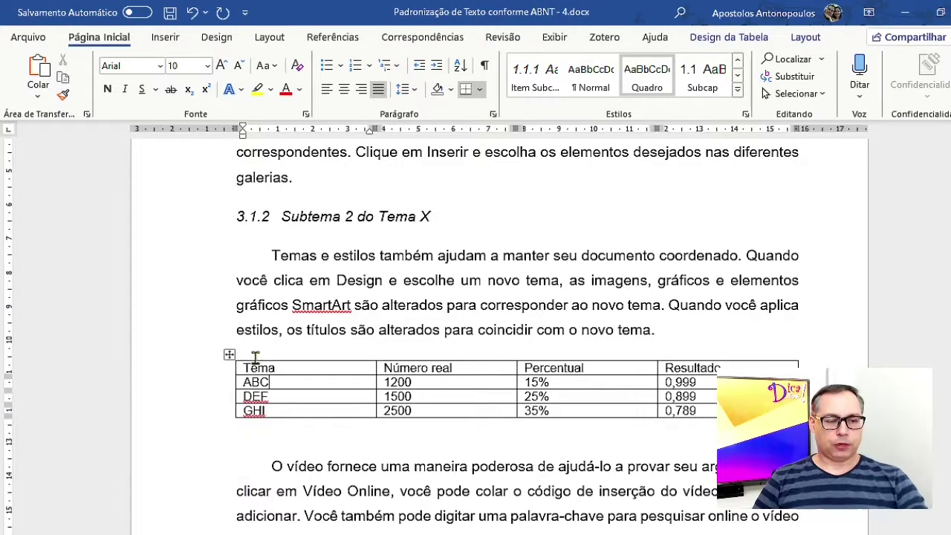
# Step: Remove all borders from the entire table using the Sem Borda option
pyautogui.keyDown('ctrl'); pyautogui.scroll(3, 263, 381); pyautogui.keyUp('ctrl')
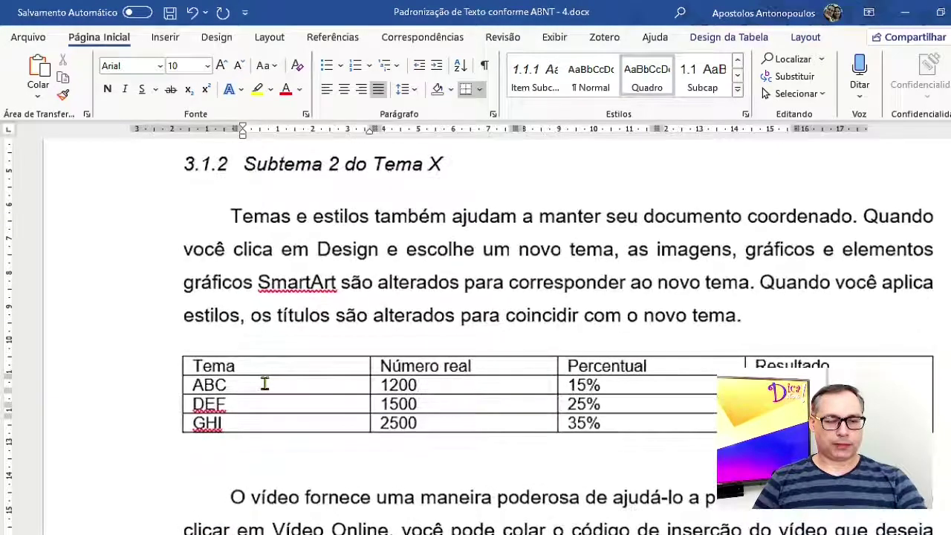
pyautogui.click(180, 349)
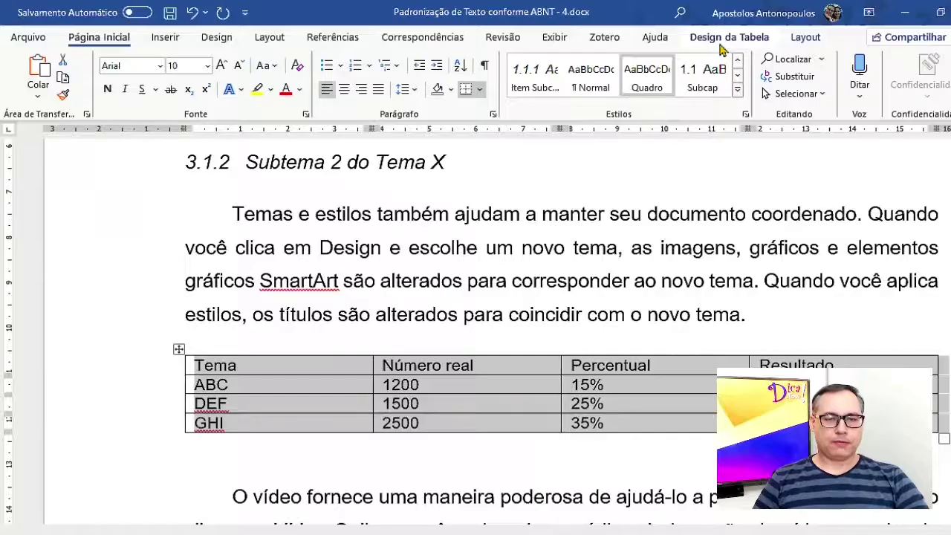
pyautogui.click(719, 42)
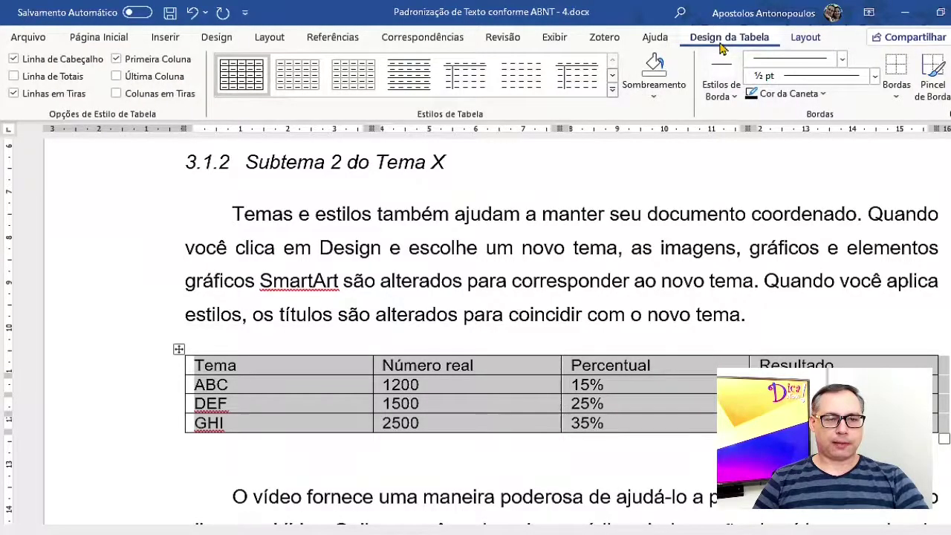
pyautogui.click(612, 90)
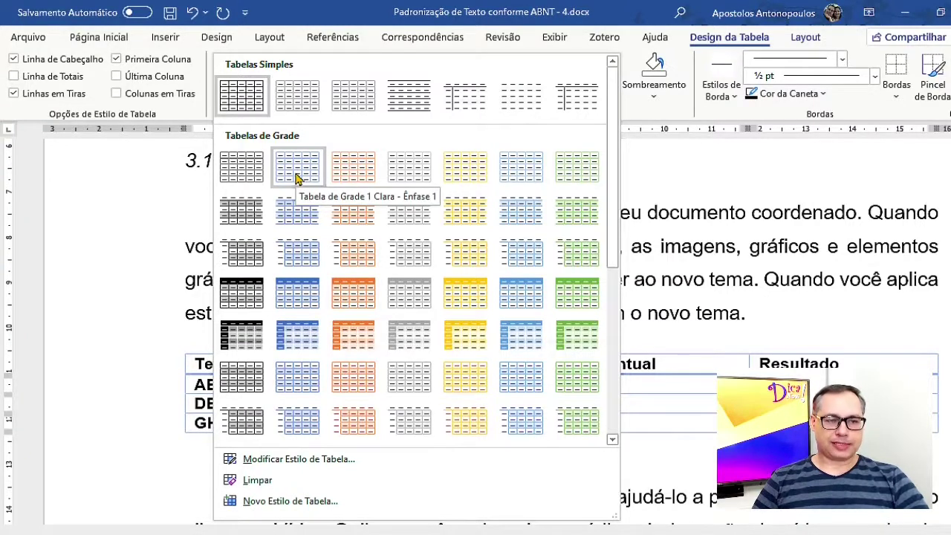
pyautogui.click(624, 10)
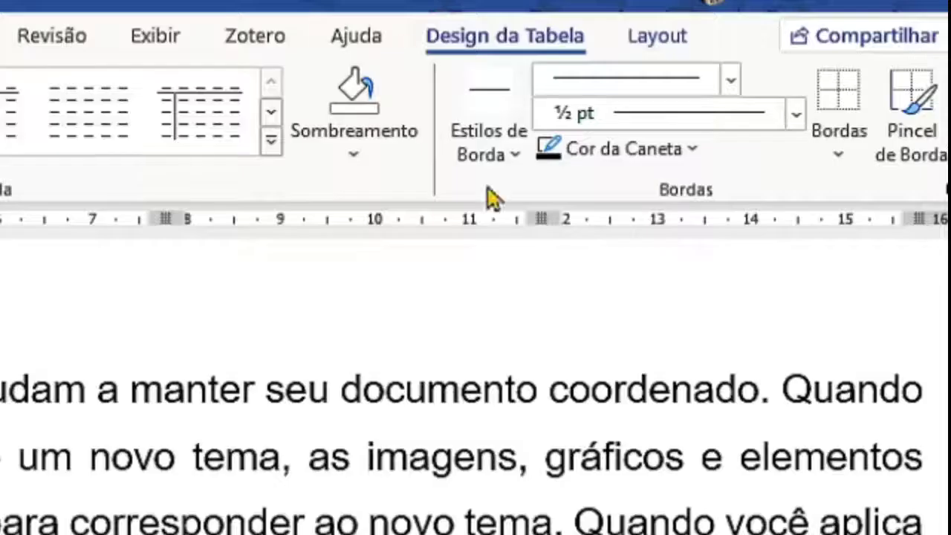
pyautogui.click(840, 155)
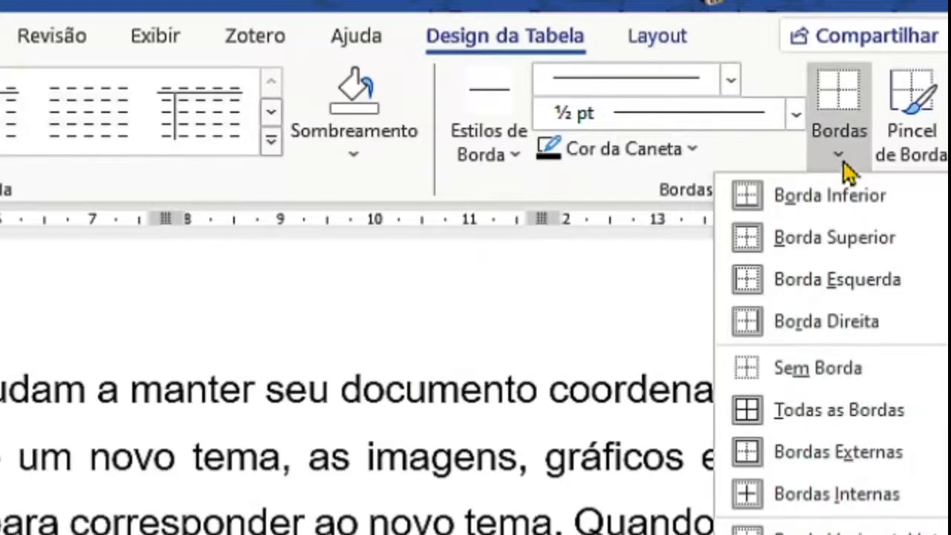
pyautogui.click(830, 372)
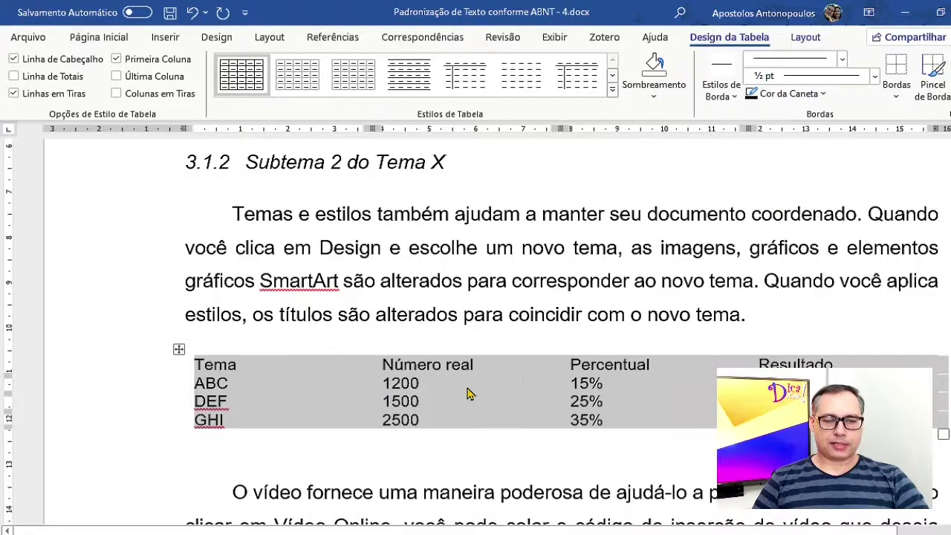
# Step: Give the table's header row top and bottom borders with a 2 ¼ pt line
pyautogui.scroll(-3, 785, 317)
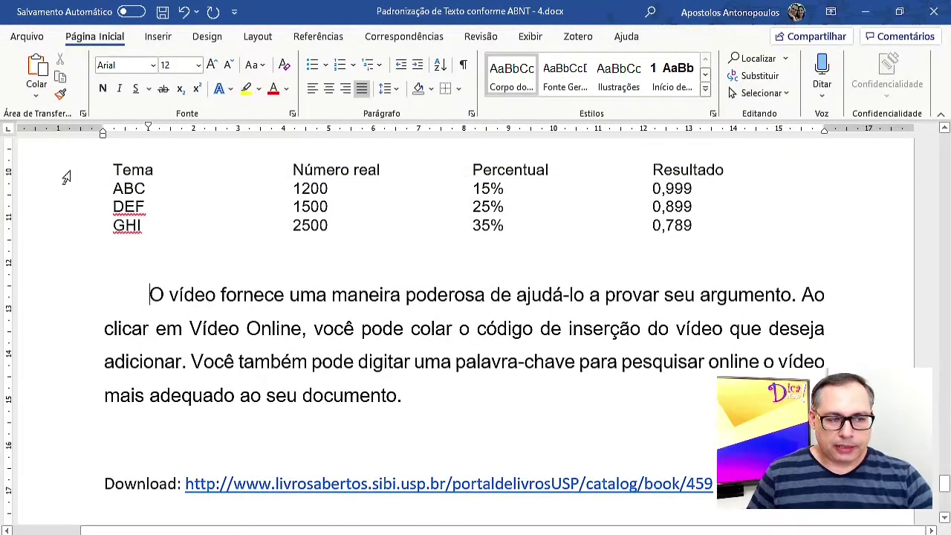
pyautogui.click(66, 176)
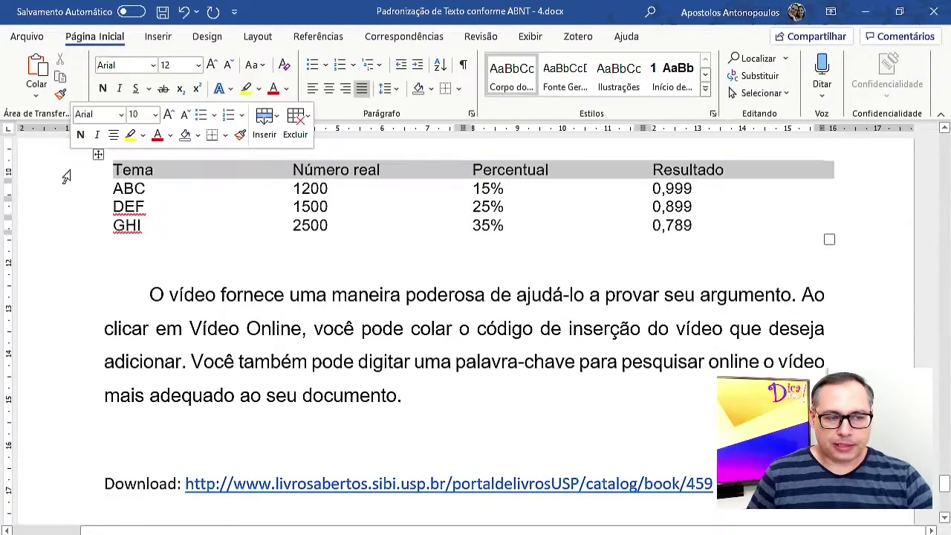
pyautogui.click(697, 37)
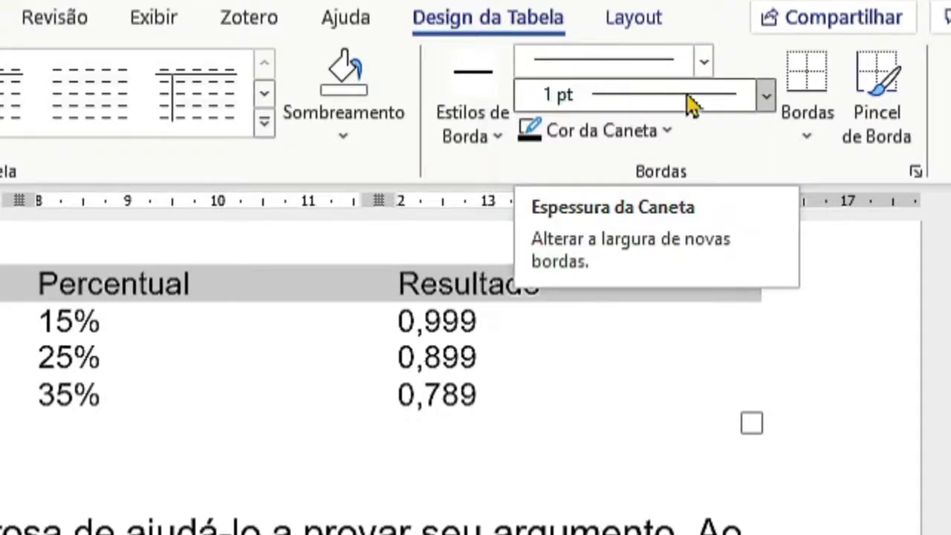
pyautogui.click(719, 104)
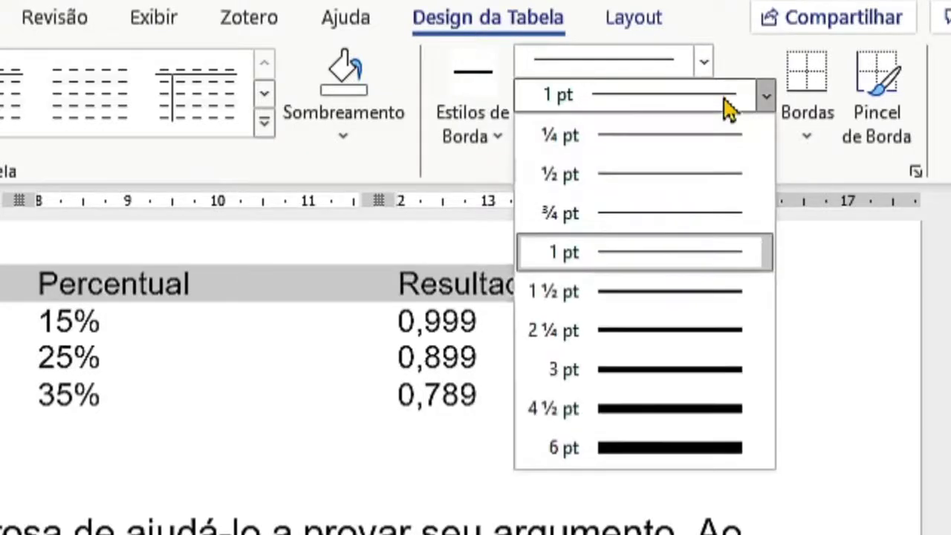
pyautogui.click(661, 338)
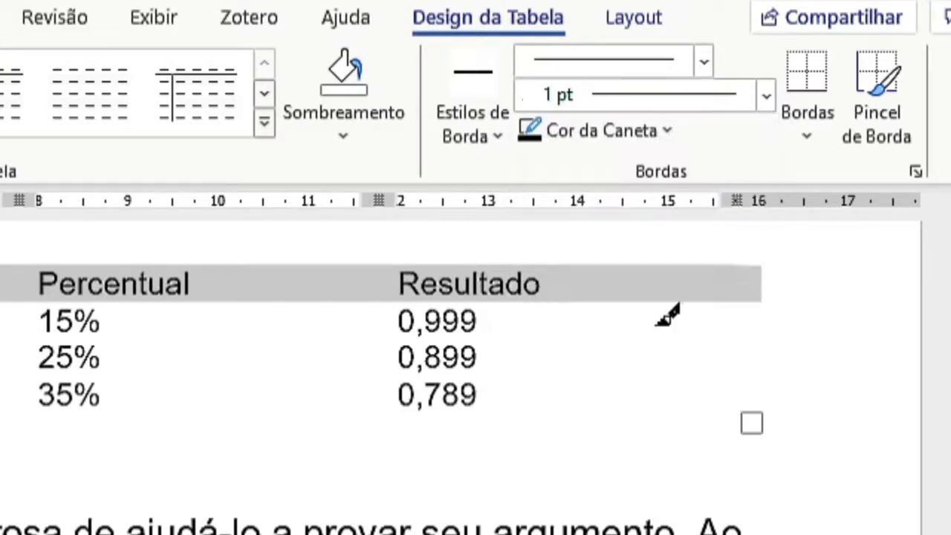
pyautogui.click(808, 141)
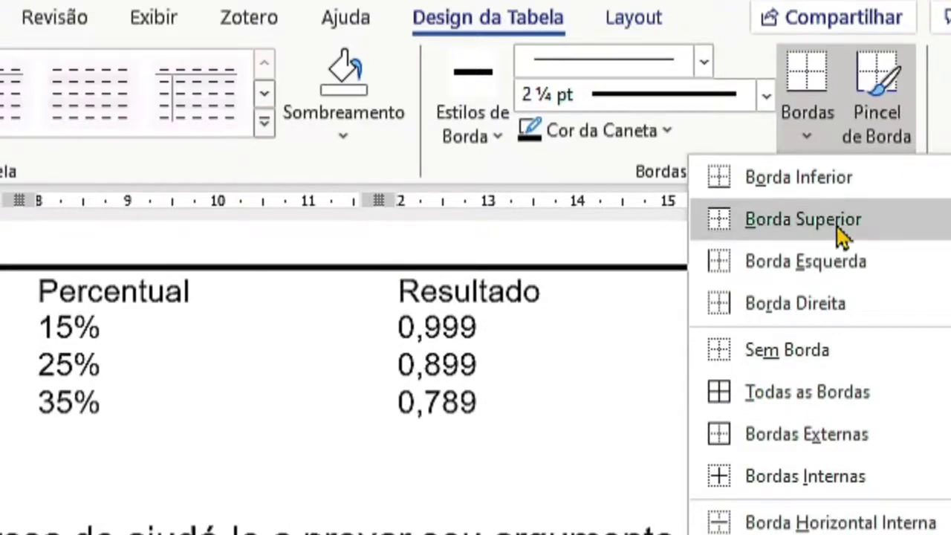
pyautogui.click(836, 223)
pyautogui.click(808, 137)
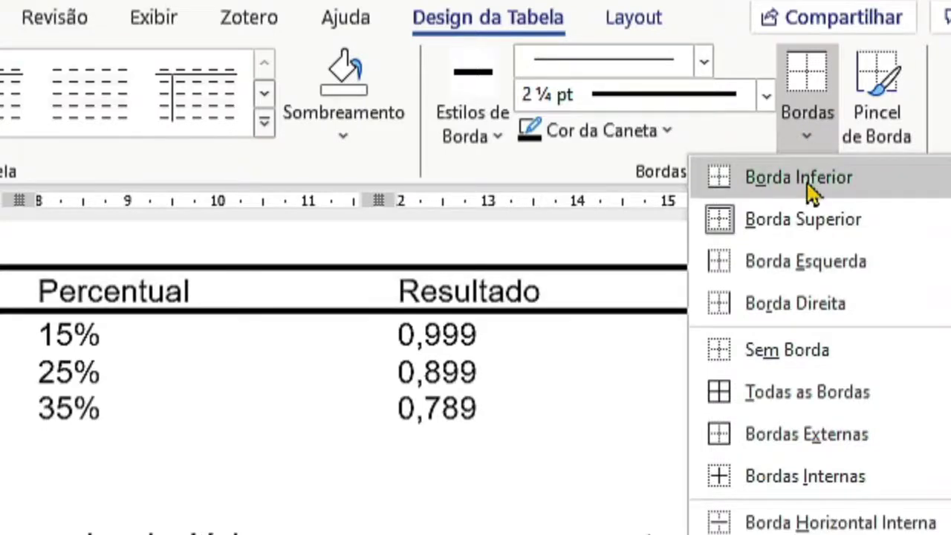
pyautogui.click(808, 178)
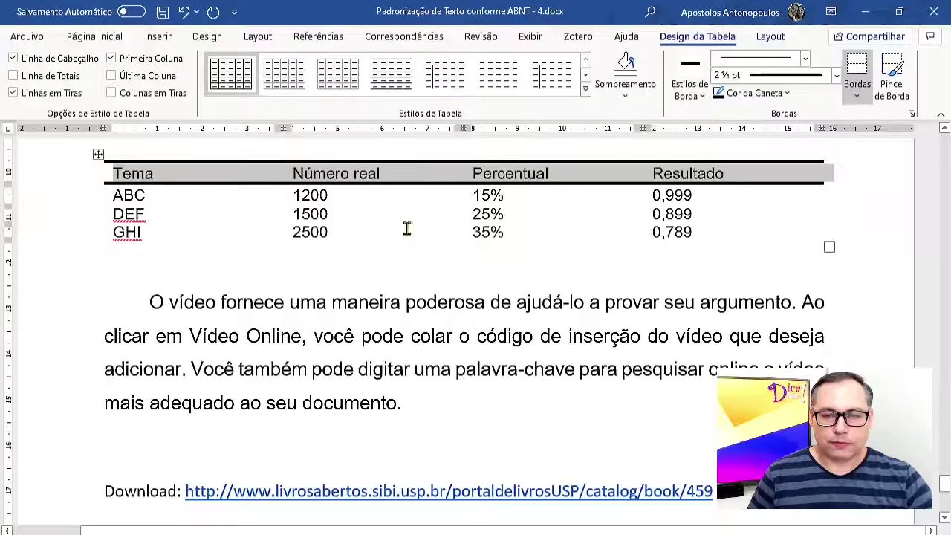
# Step: Add a 1 pt bottom border to the table's last row, GHI
pyautogui.click(78, 239)
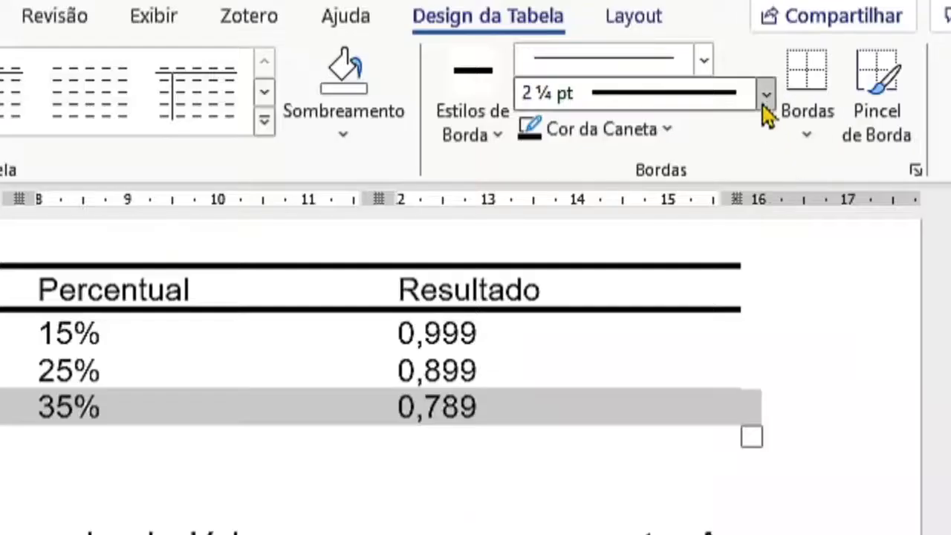
pyautogui.click(764, 102)
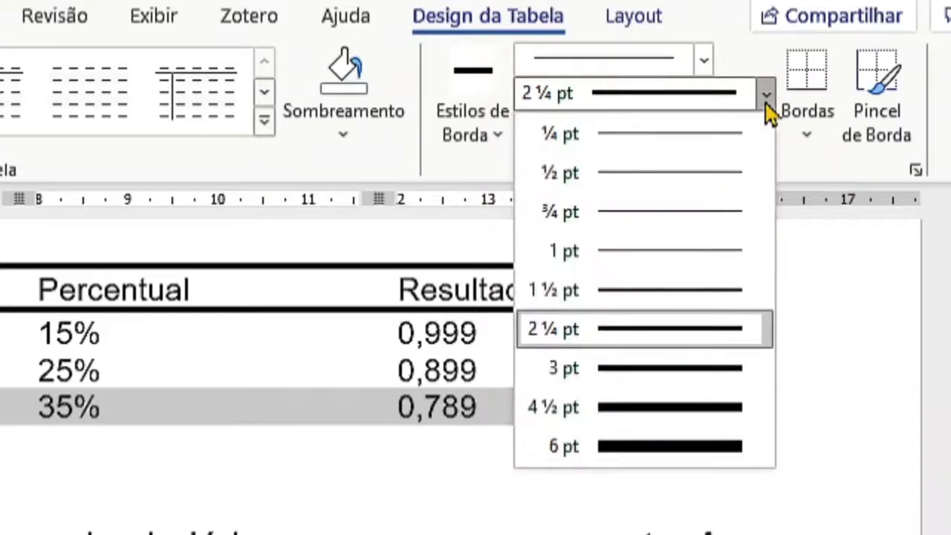
pyautogui.click(666, 252)
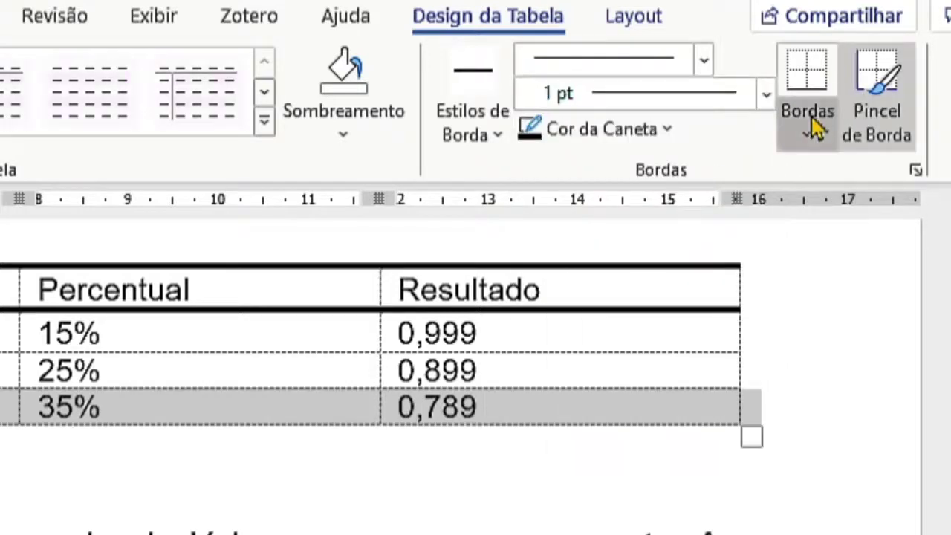
pyautogui.click(814, 131)
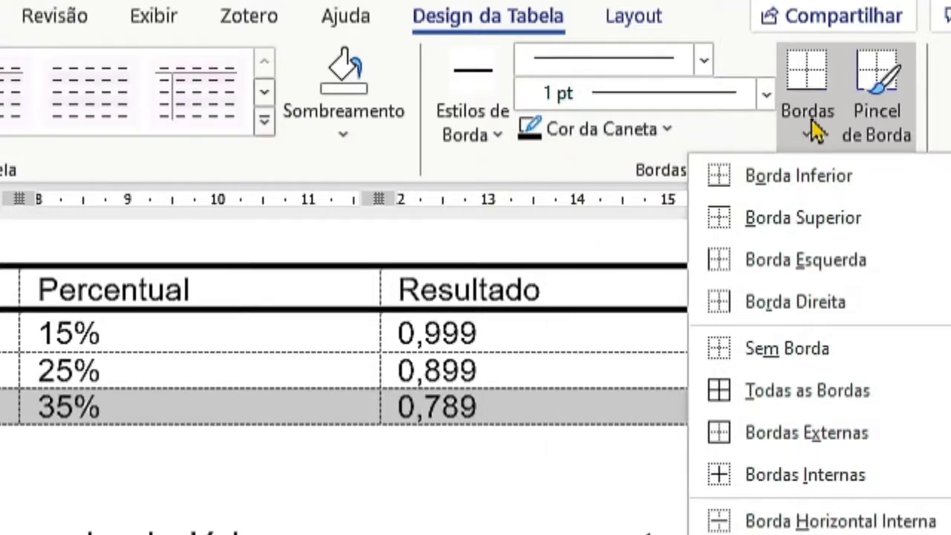
pyautogui.click(804, 176)
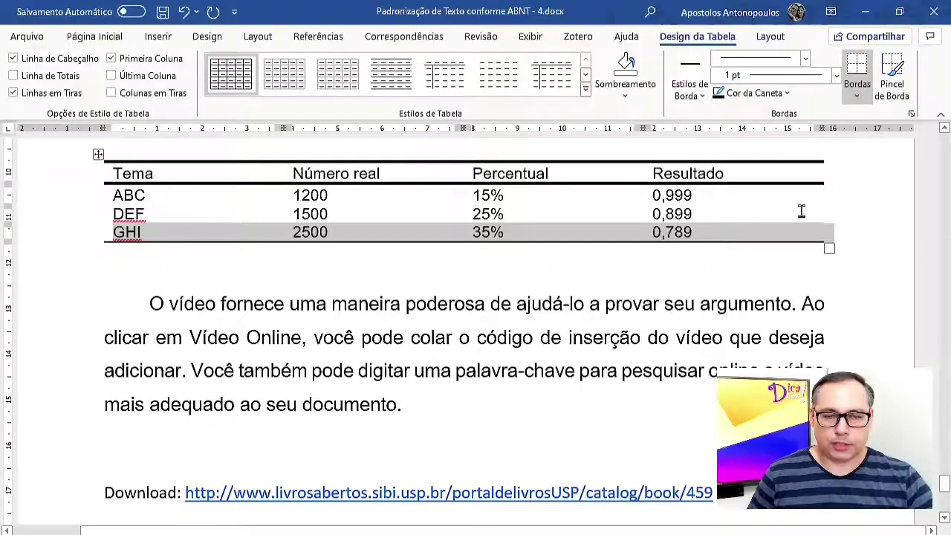
pyautogui.click(381, 512)
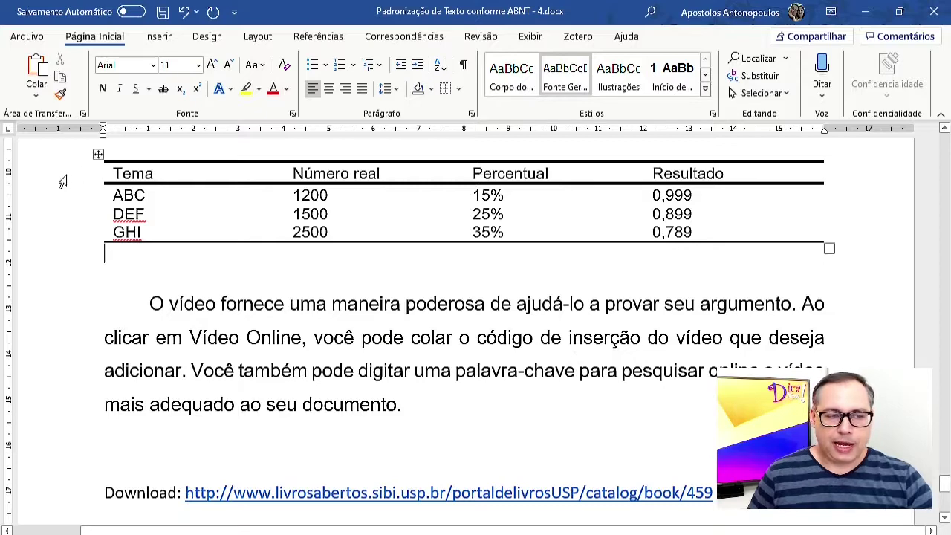
# Step: Make the table's header row bold and center its headings
pyautogui.click(65, 177)
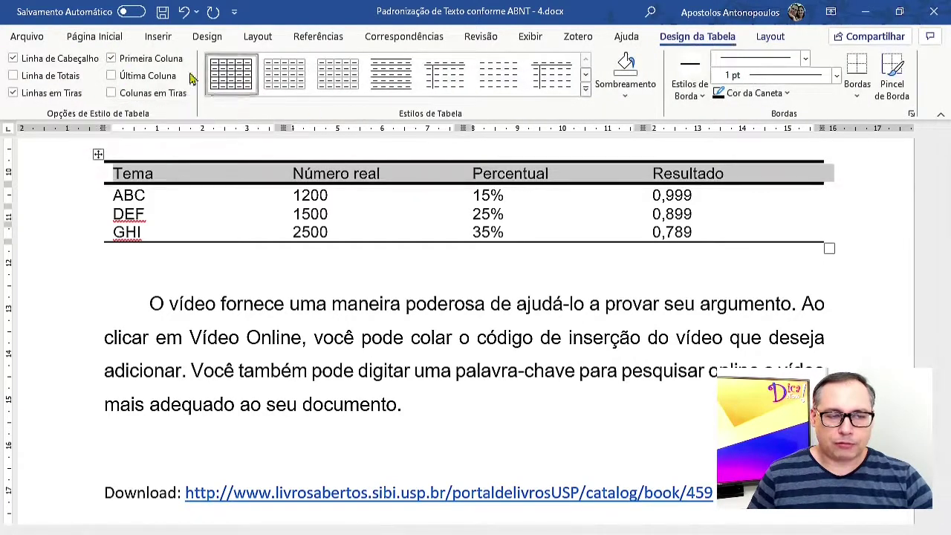
pyautogui.click(91, 37)
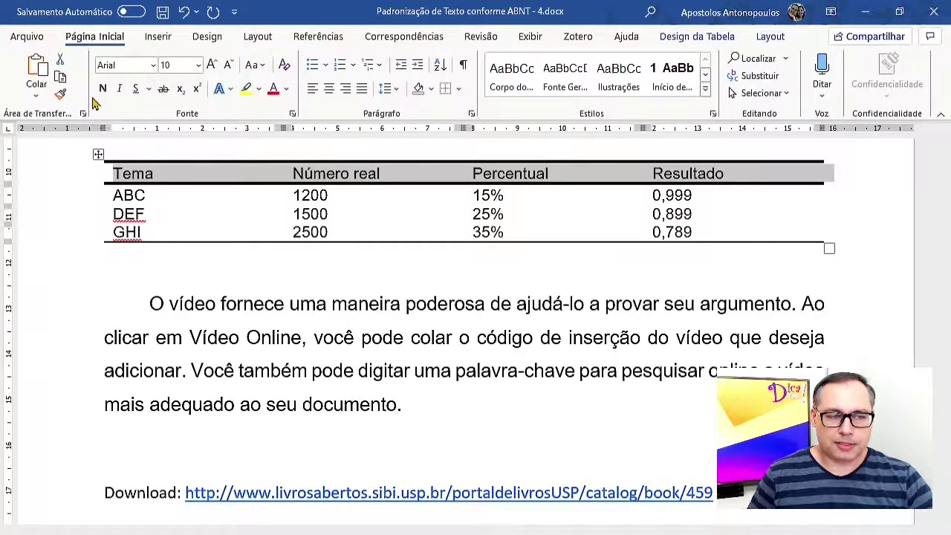
pyautogui.click(102, 88)
pyautogui.click(329, 88)
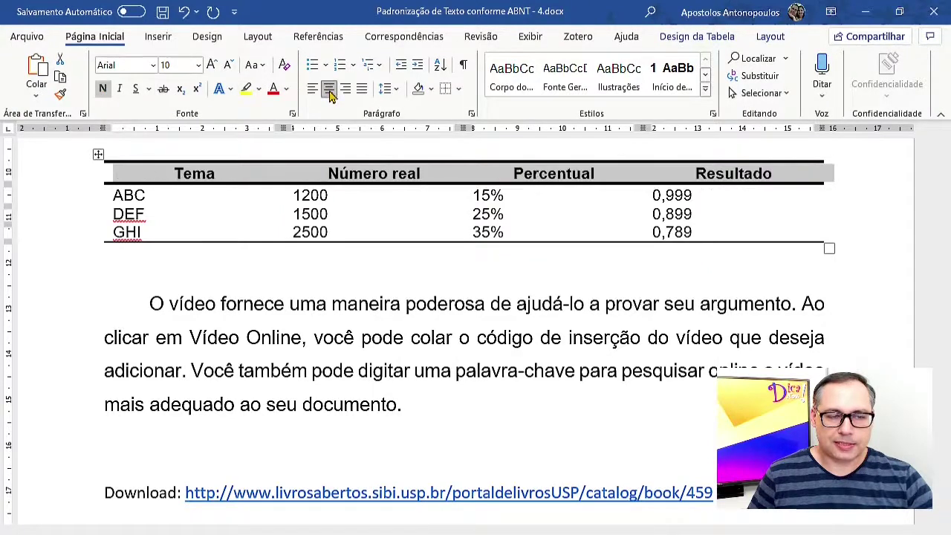
# Step: Center the values under Número real, Percentual and Resultado in rows ABC, DEF and GHI
pyautogui.moveTo(367, 201); pyautogui.dragTo(721, 223)
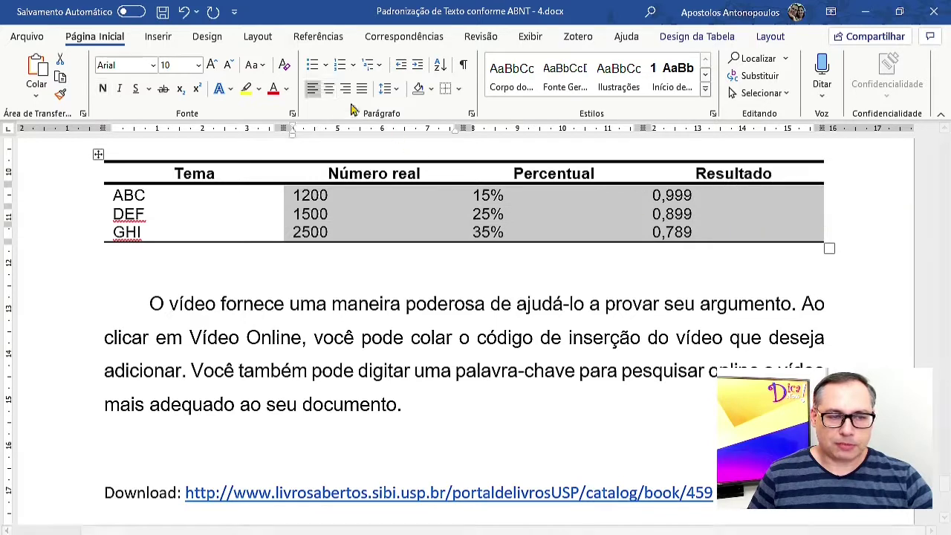
pyautogui.click(329, 88)
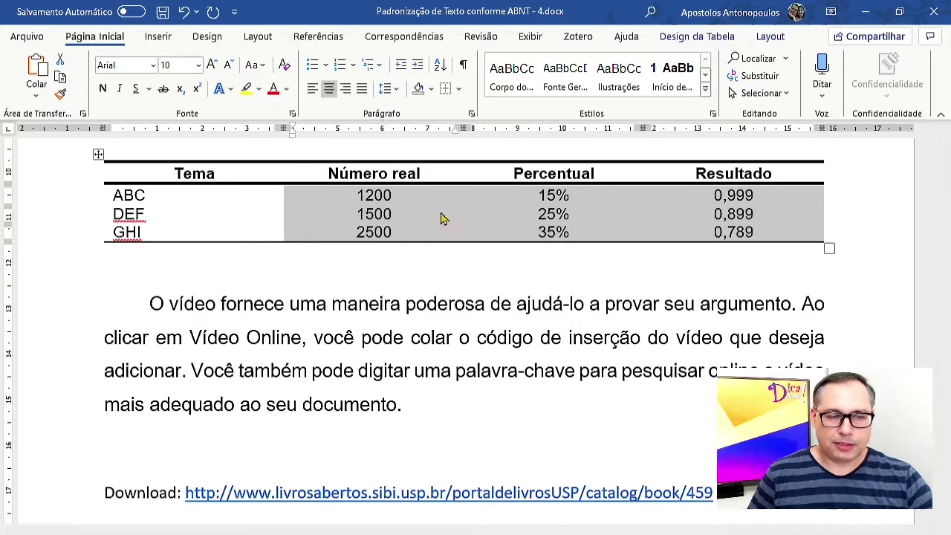
pyautogui.click(427, 196)
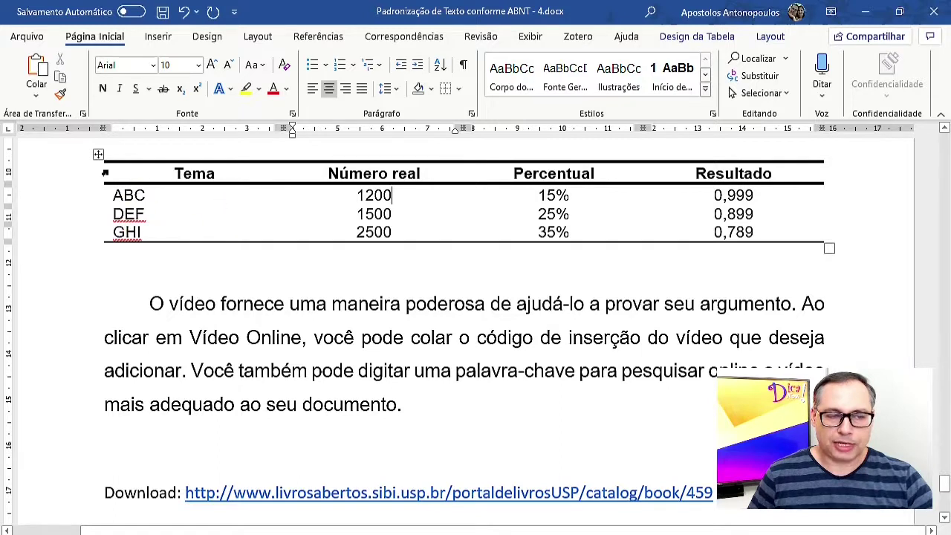
# Step: Set the paragraph spacing after to 6 pt for all rows of the table
pyautogui.moveTo(73, 176); pyautogui.dragTo(68, 236)
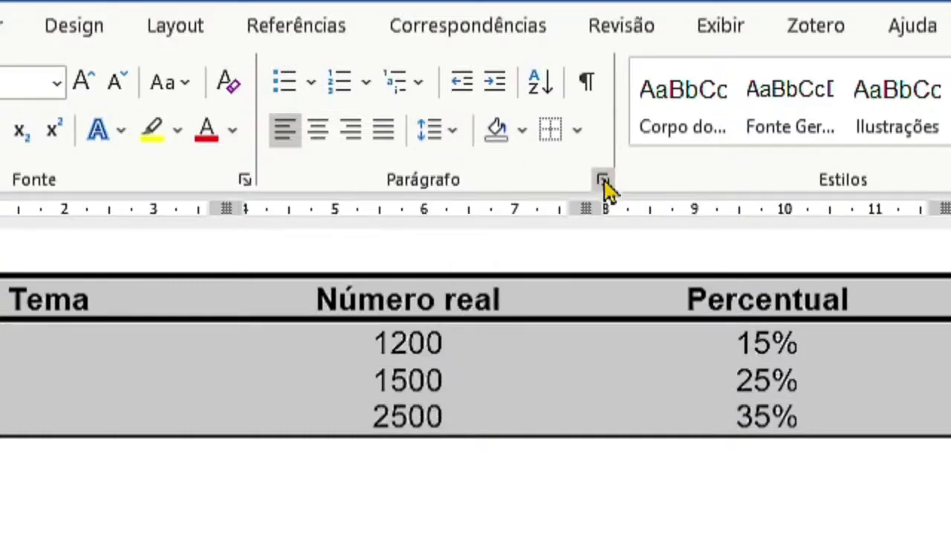
pyautogui.click(602, 180)
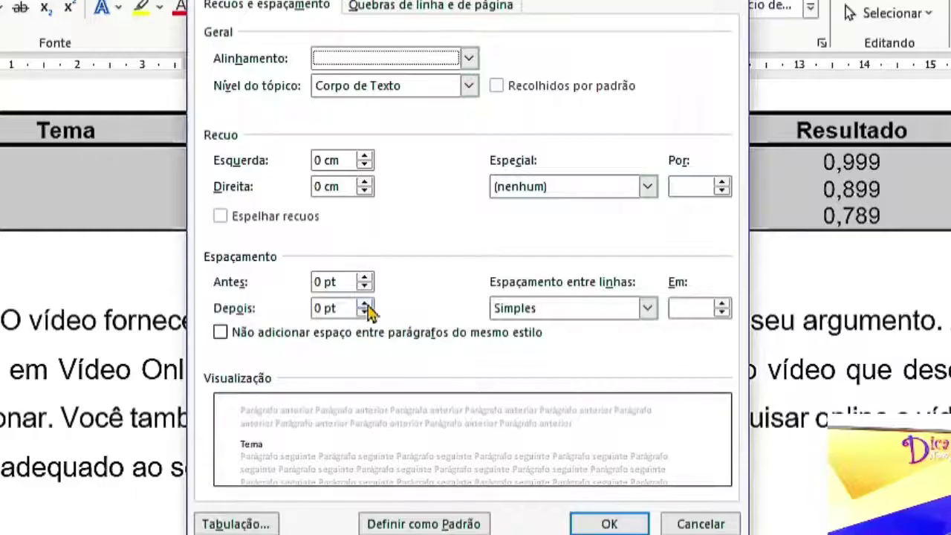
pyautogui.click(399, 292)
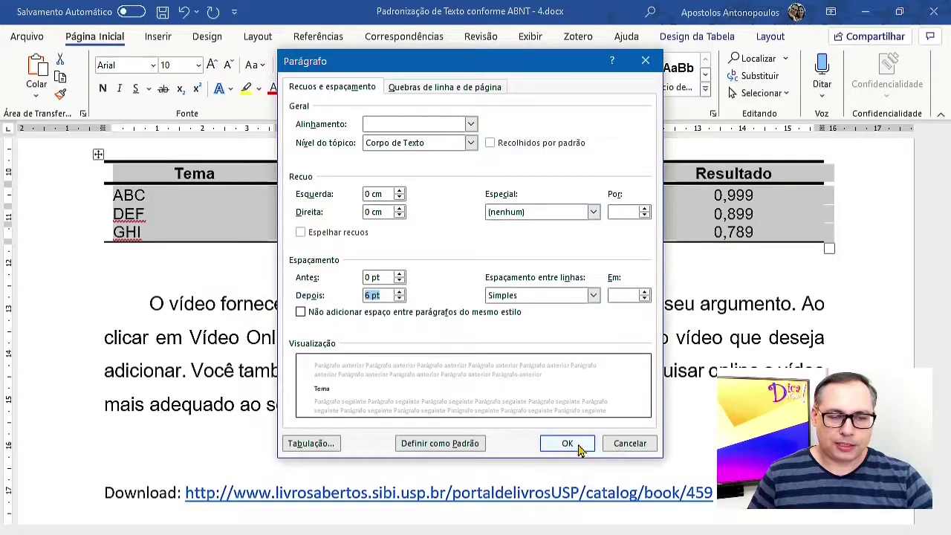
pyautogui.click(621, 524)
pyautogui.click(186, 178)
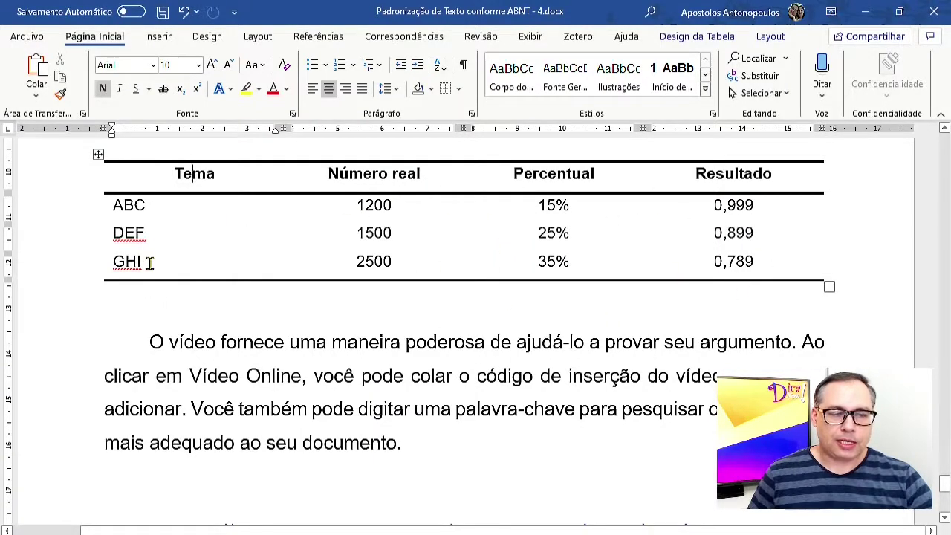
# Step: Start a caption on the blank line above the table, using the label Tabela
pyautogui.scroll(2, 731, 297)
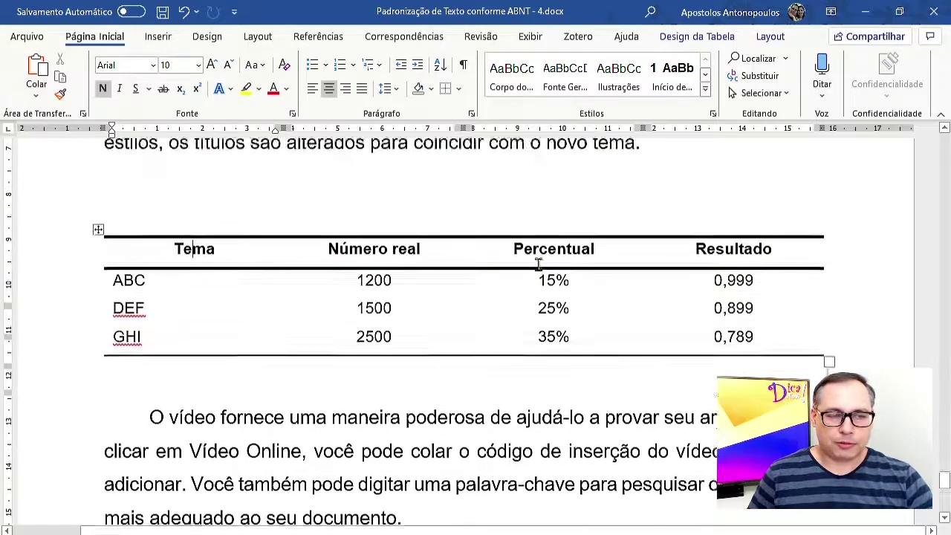
pyautogui.scroll(2, 538, 264)
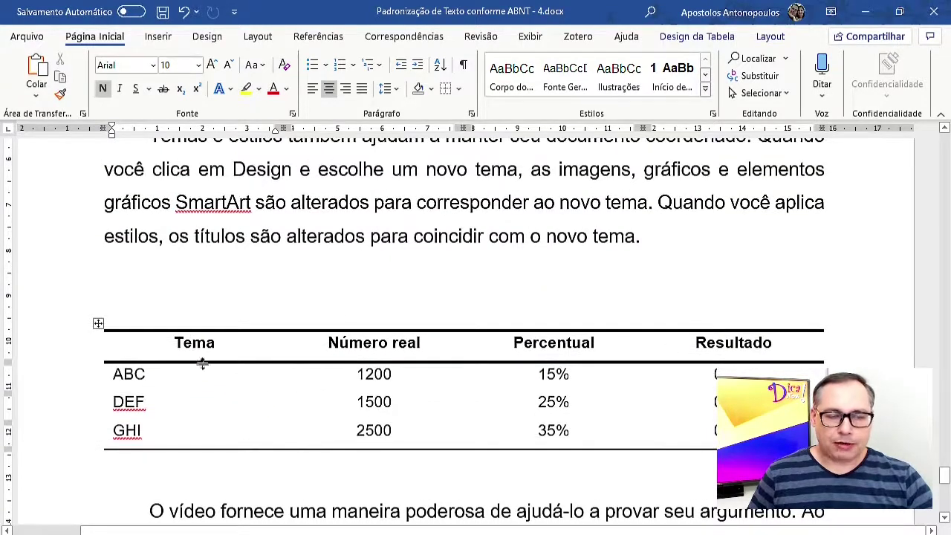
pyautogui.click(133, 309)
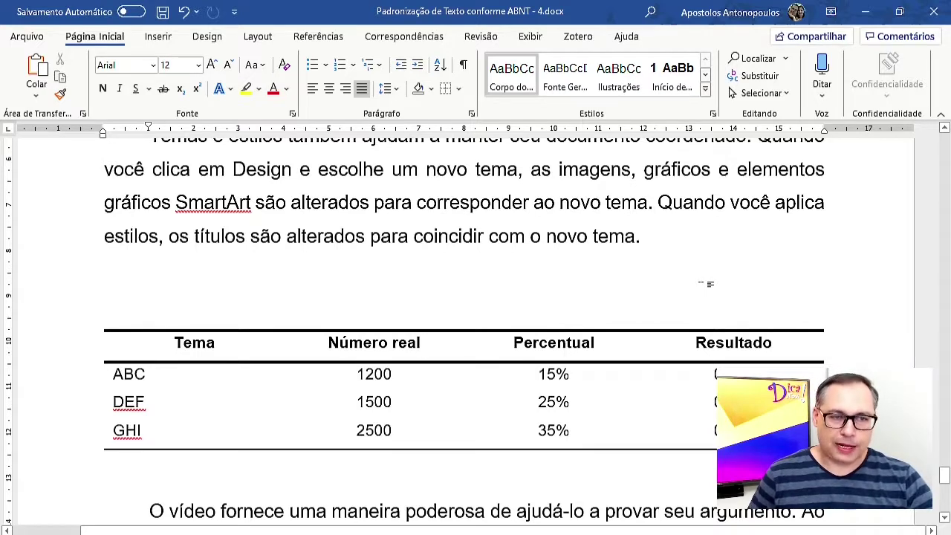
pyautogui.click(332, 37)
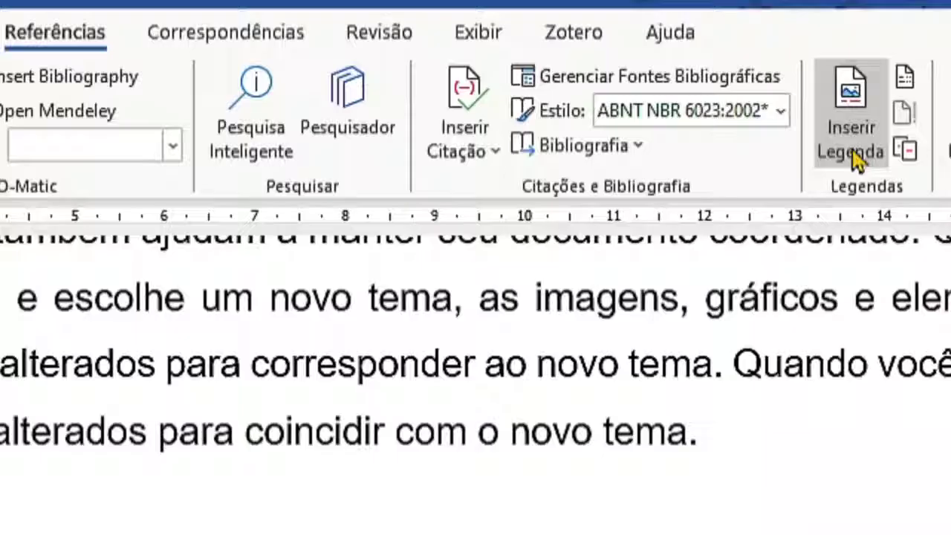
pyautogui.click(718, 92)
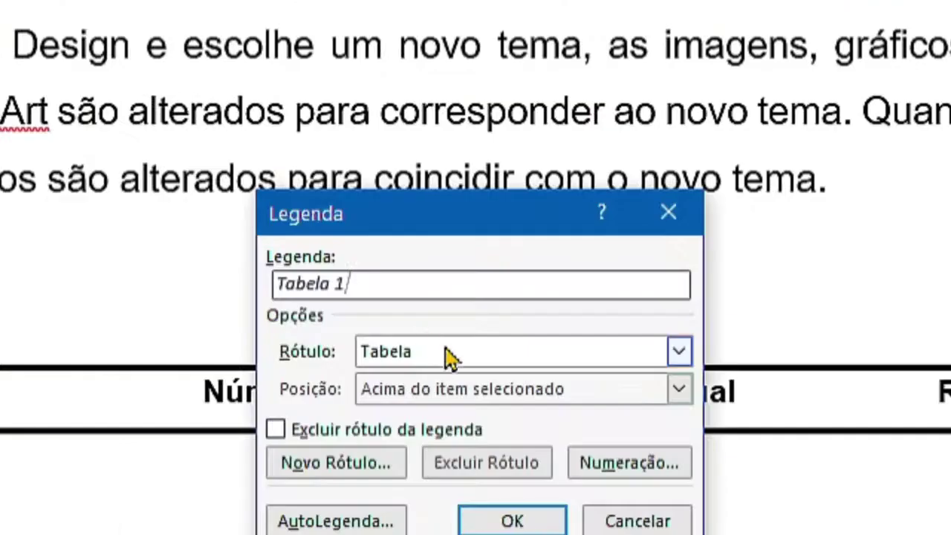
pyautogui.click(446, 357)
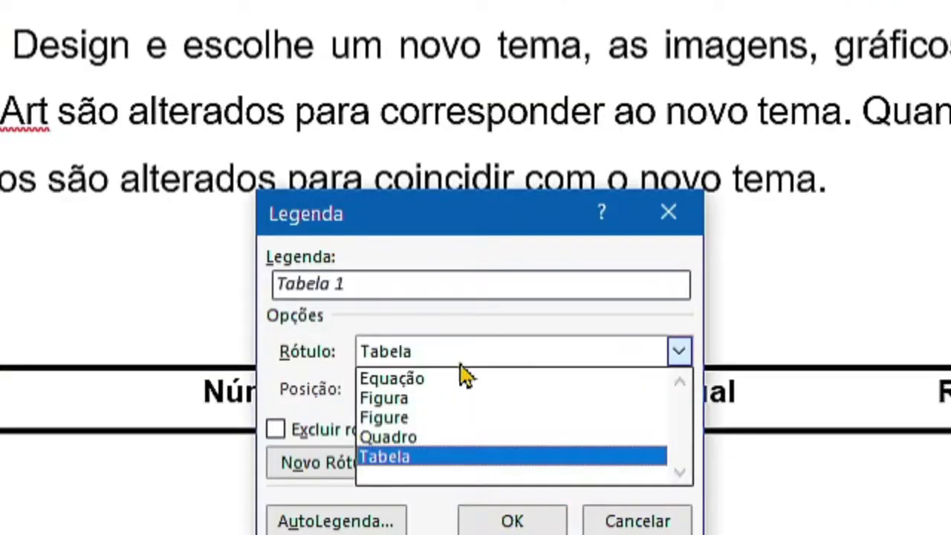
pyautogui.click(430, 458)
pyautogui.moveTo(430, 212); pyautogui.dragTo(389, 10)
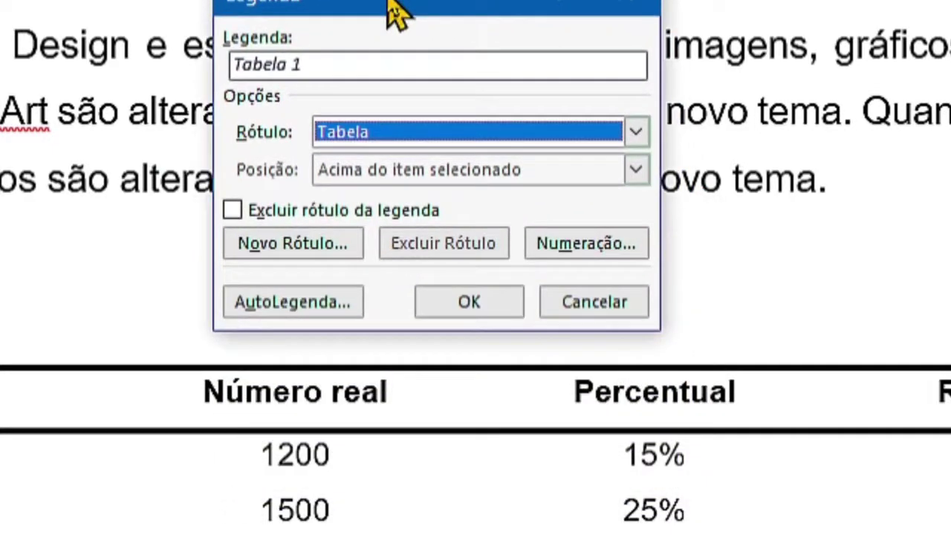
# Step: Complete the caption text as "Tabela 1- Dados Estatísticos" and insert it above the table
pyautogui.click(332, 69)
pyautogui.write('-')
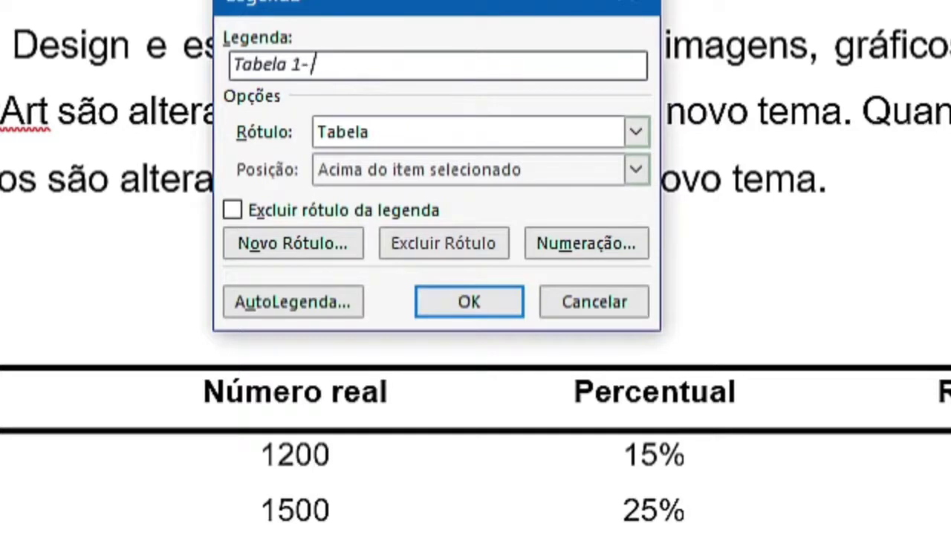
pyautogui.write(' D')
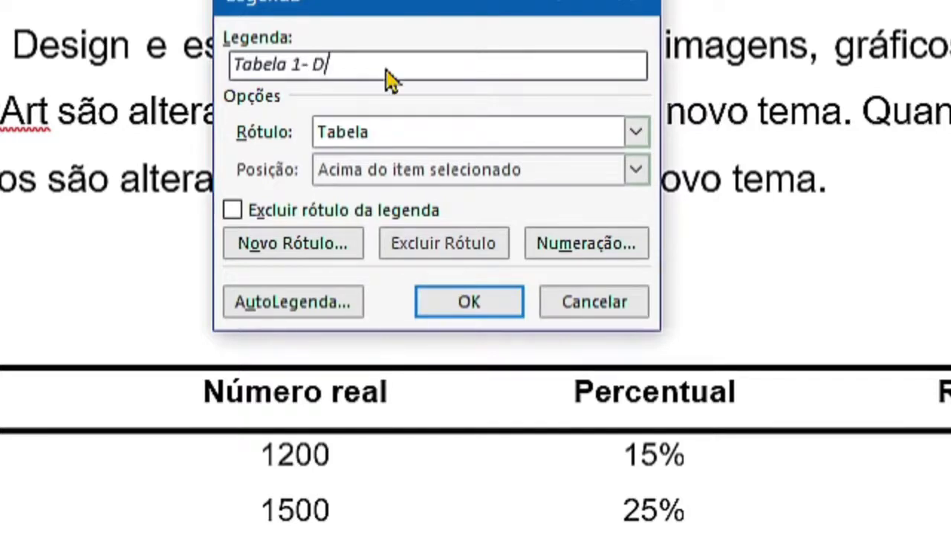
pyautogui.write('ados Esta')
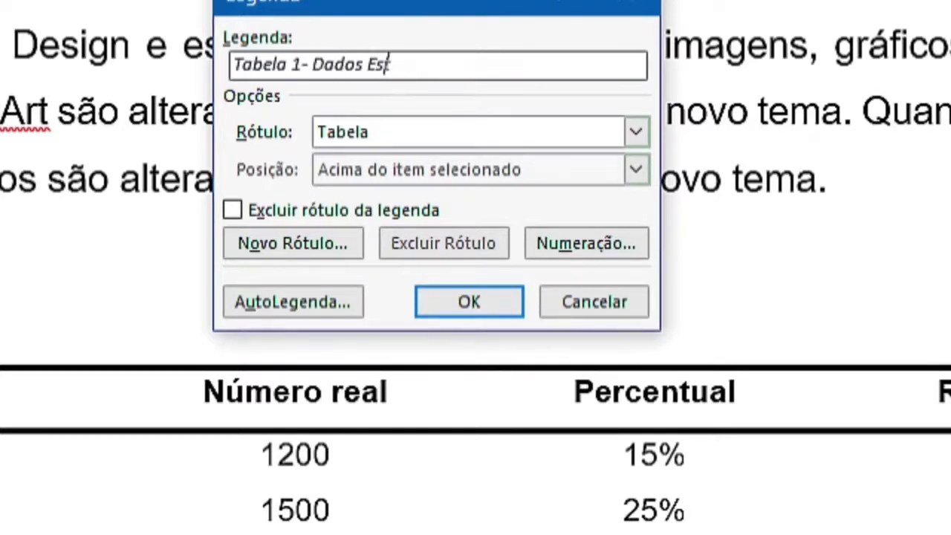
pyautogui.write('tísticos')
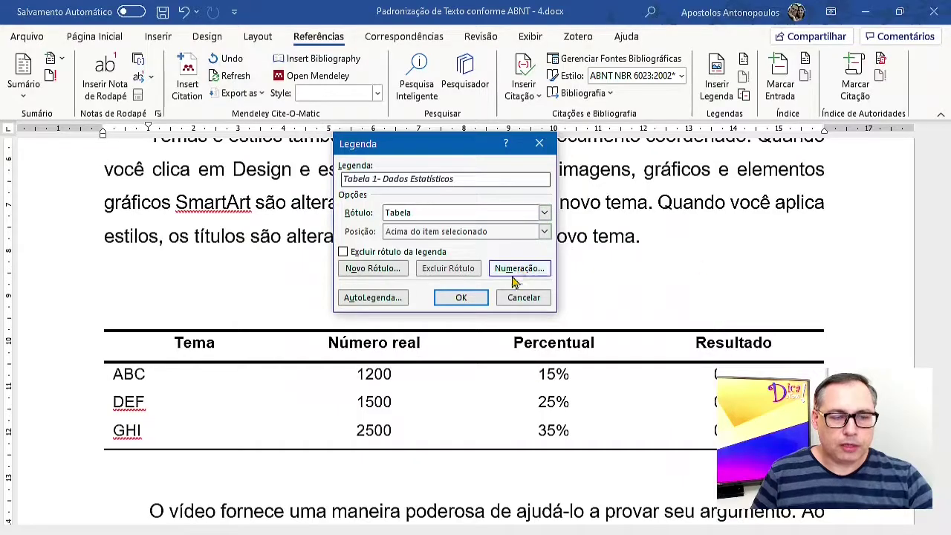
pyautogui.click(463, 298)
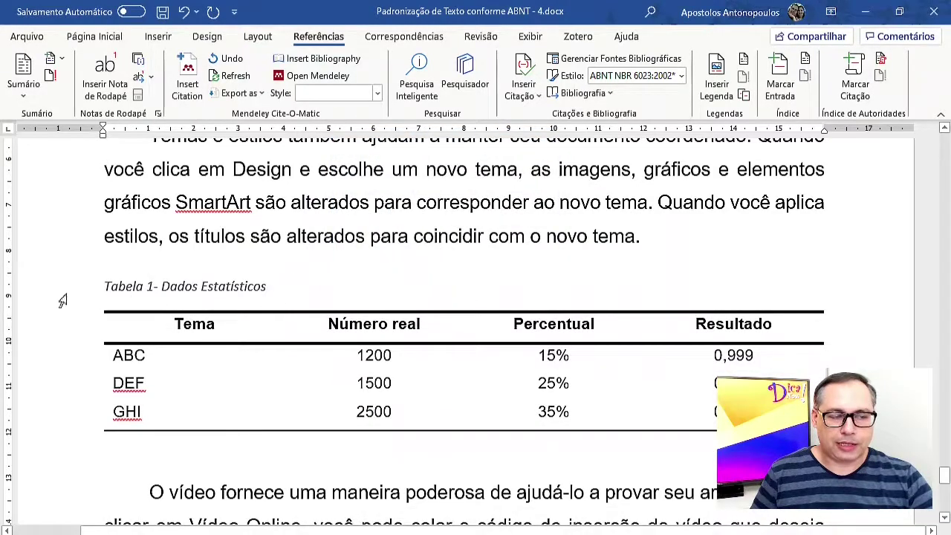
# Step: Apply the Títulos Ilustrações style to the table's caption line
pyautogui.click(87, 307)
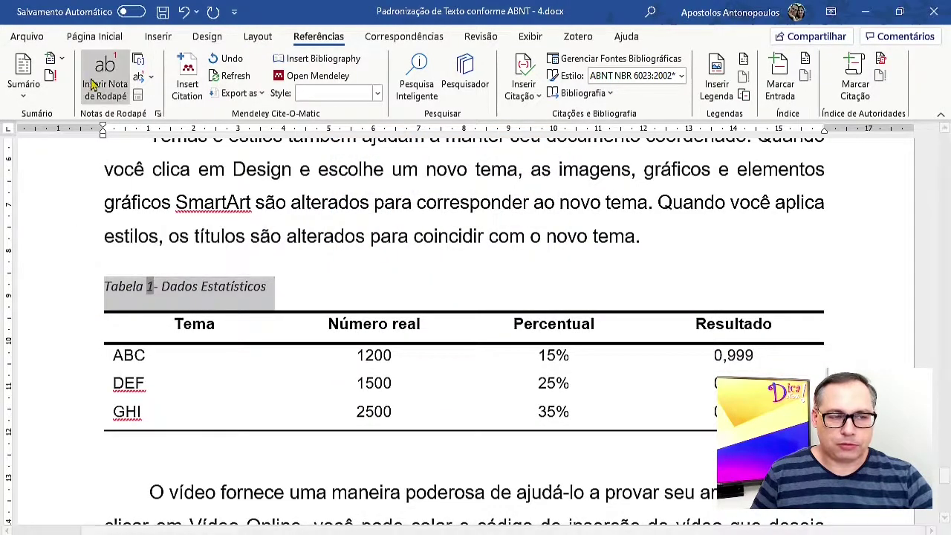
pyautogui.click(94, 37)
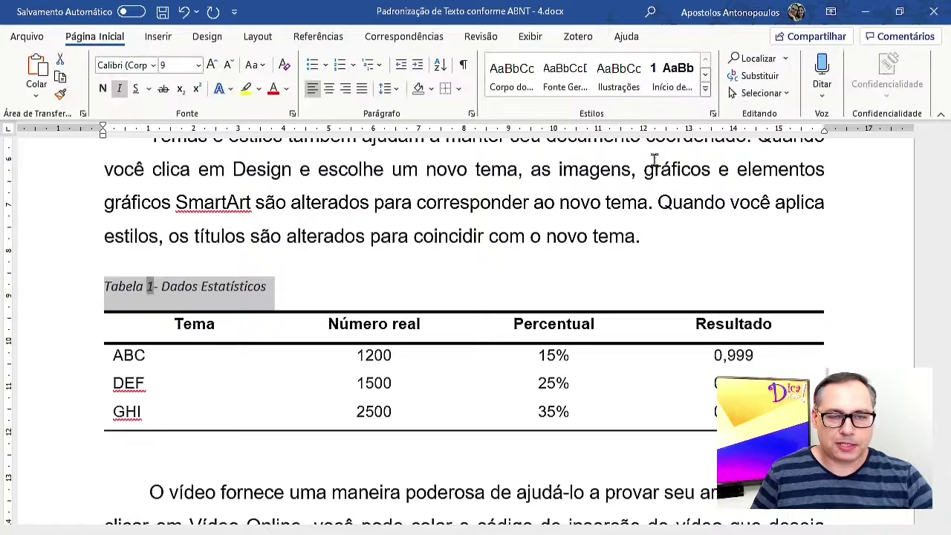
pyautogui.click(705, 90)
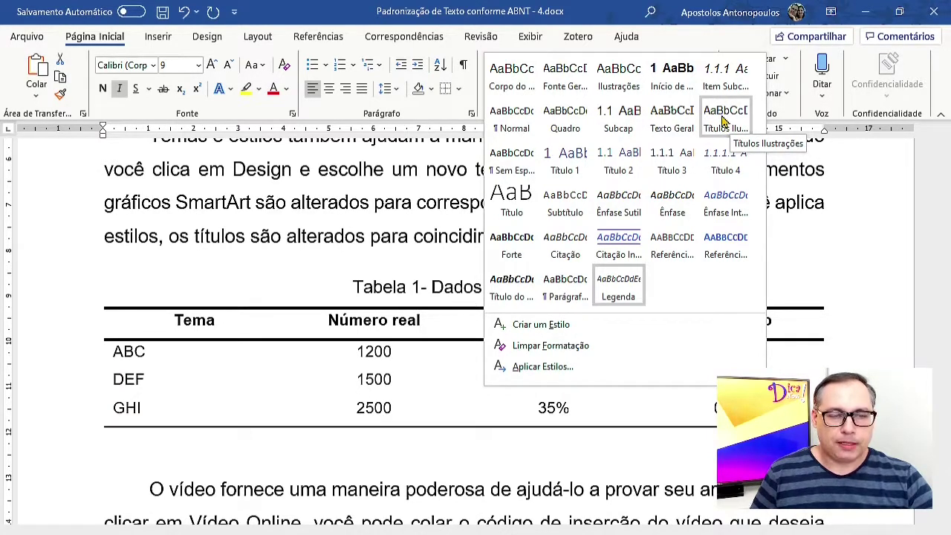
pyautogui.click(725, 119)
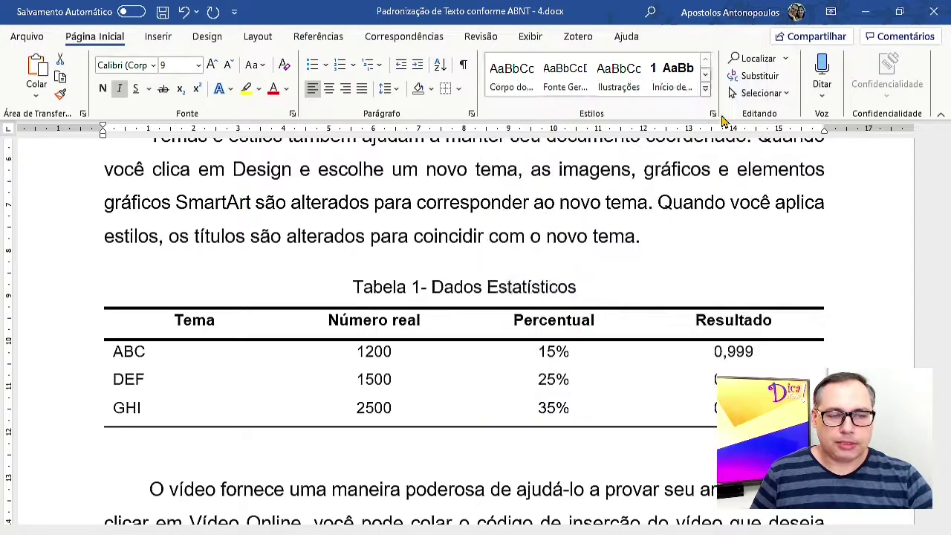
pyautogui.click(603, 291)
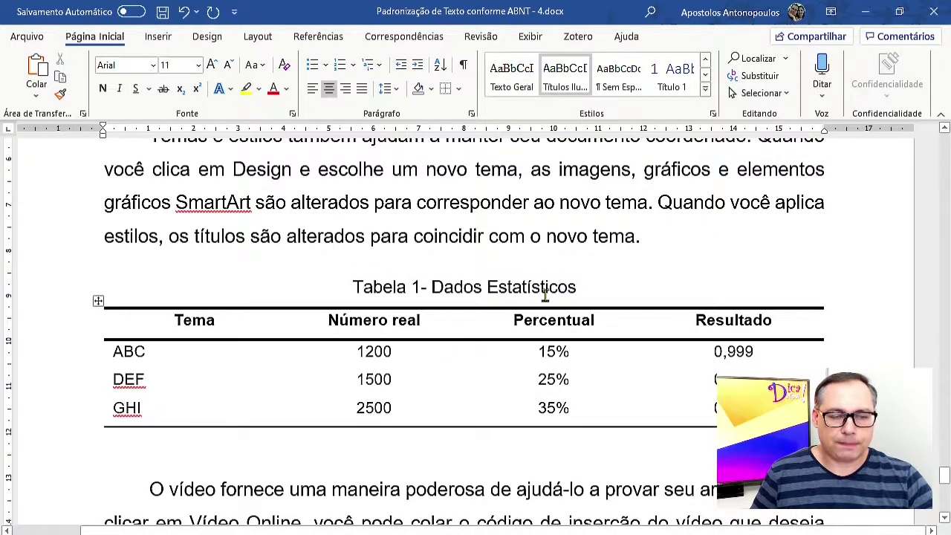
# Step: Add the source line "Fonte: Do autor (2020)." directly below the table
pyautogui.scroll(-2, 545, 296)
pyautogui.click(104, 391)
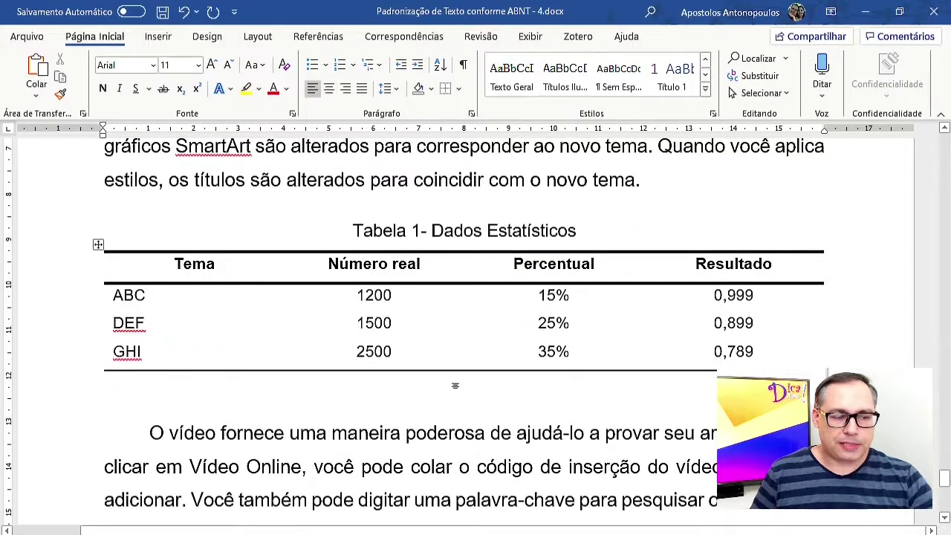
pyautogui.write('Fo')
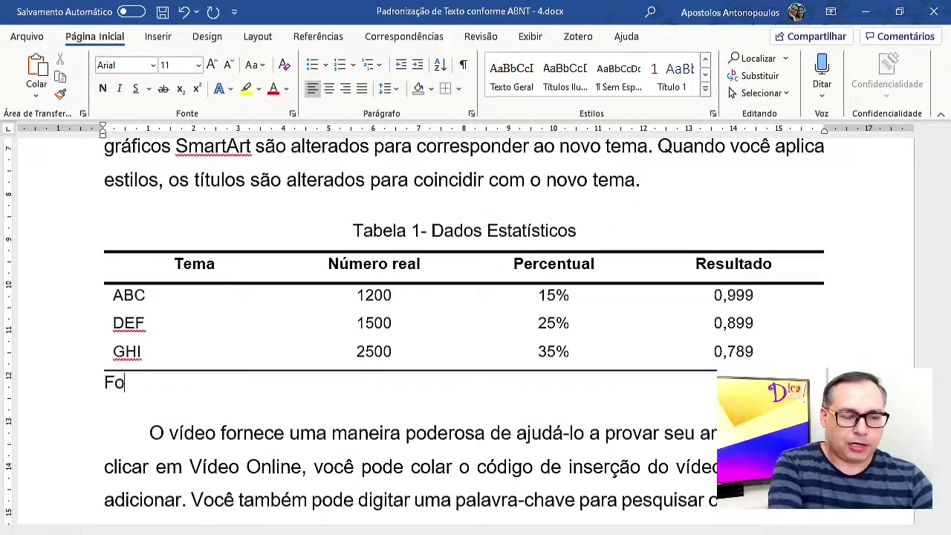
pyautogui.write('nte: d')
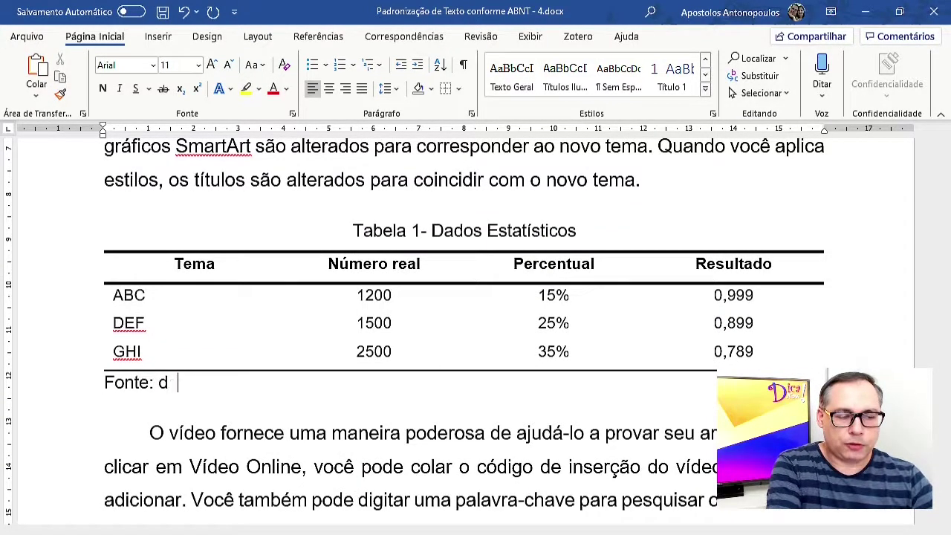
pyautogui.press('BackSpace')
pyautogui.press('BackSpace')
pyautogui.write('Do auto')
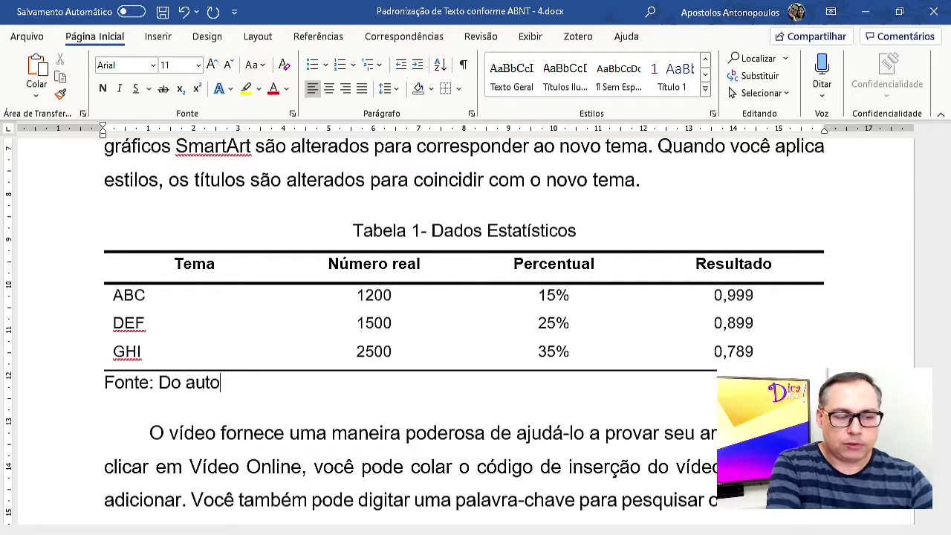
pyautogui.write('r (2020).')
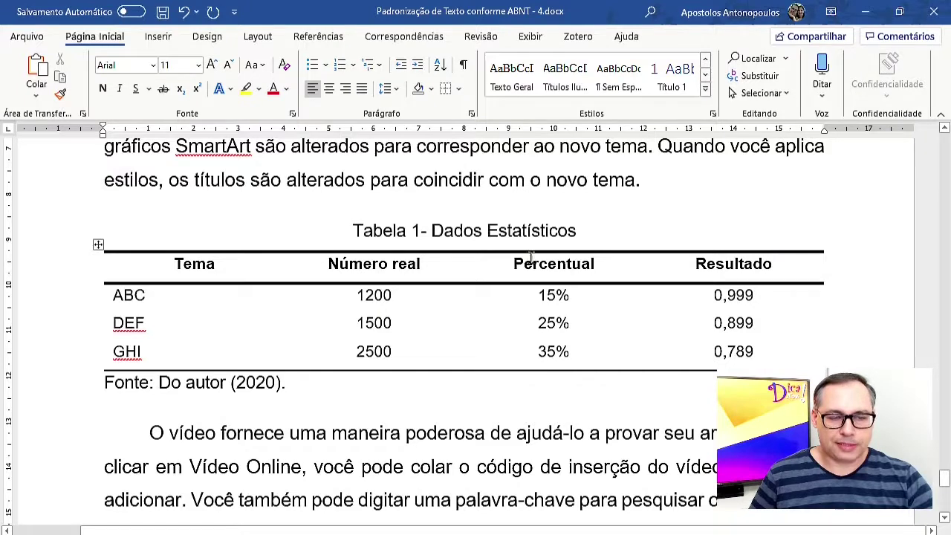
# Step: Extend the last sentence of the paragraph above the table with ", como pode ser visto na tabela abaixo" before its period
pyautogui.scroll(3, 571, 309)
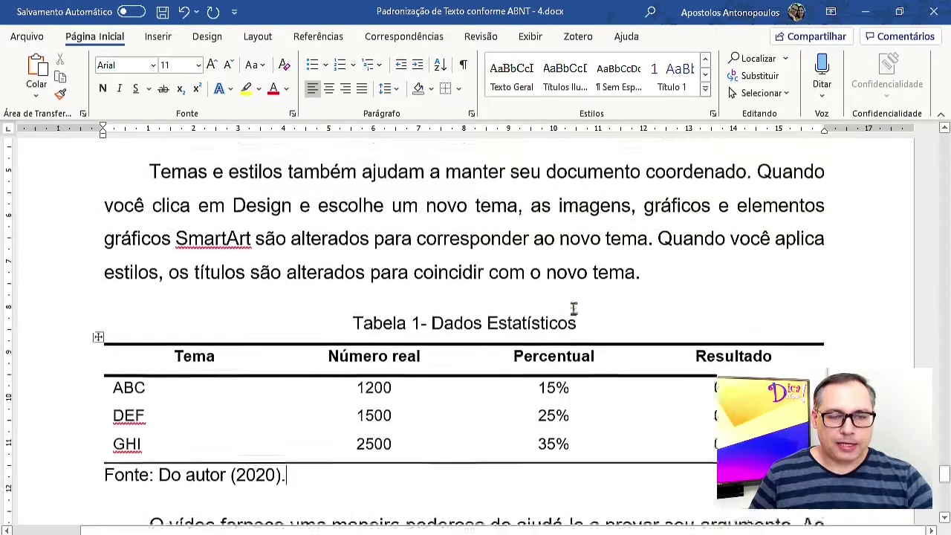
pyautogui.click(655, 297)
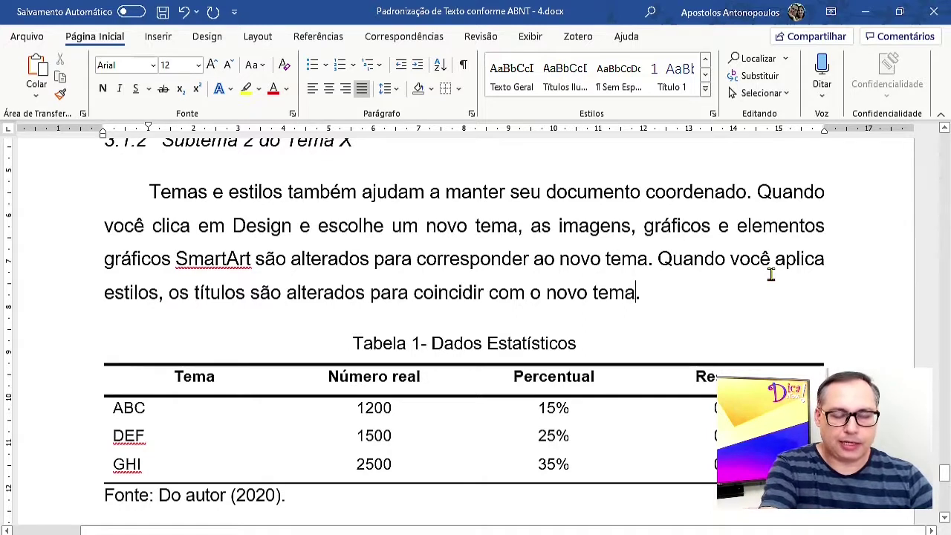
pyautogui.write(', ')
pyautogui.write('como pode ')
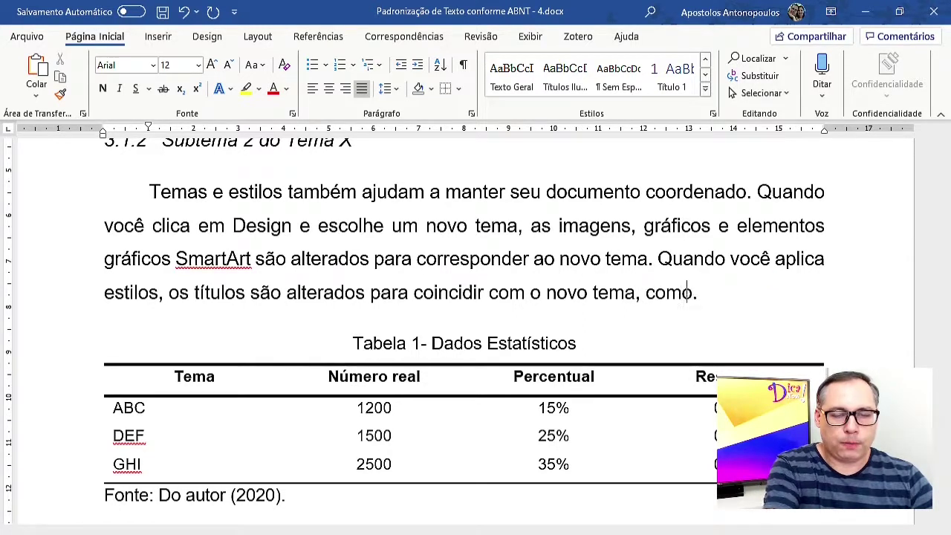
pyautogui.write('ser vi')
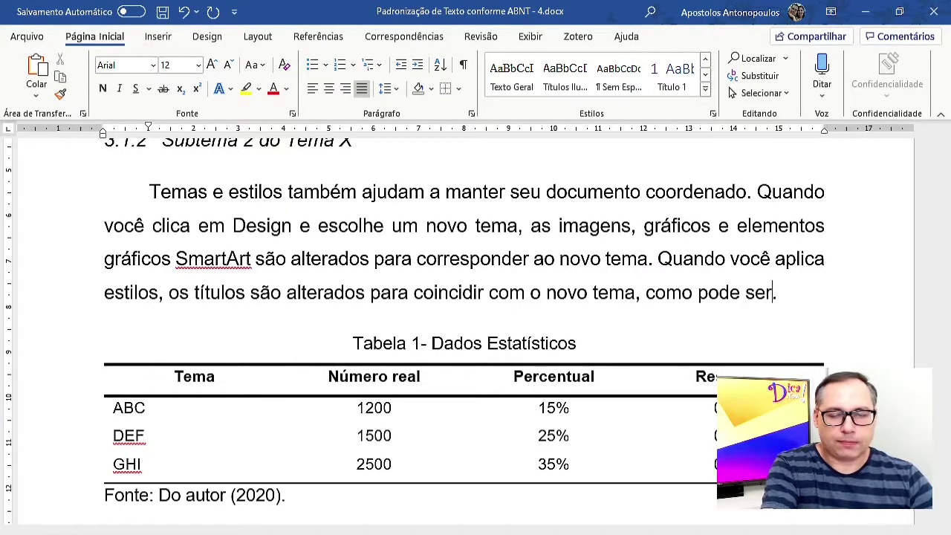
pyautogui.write('to')
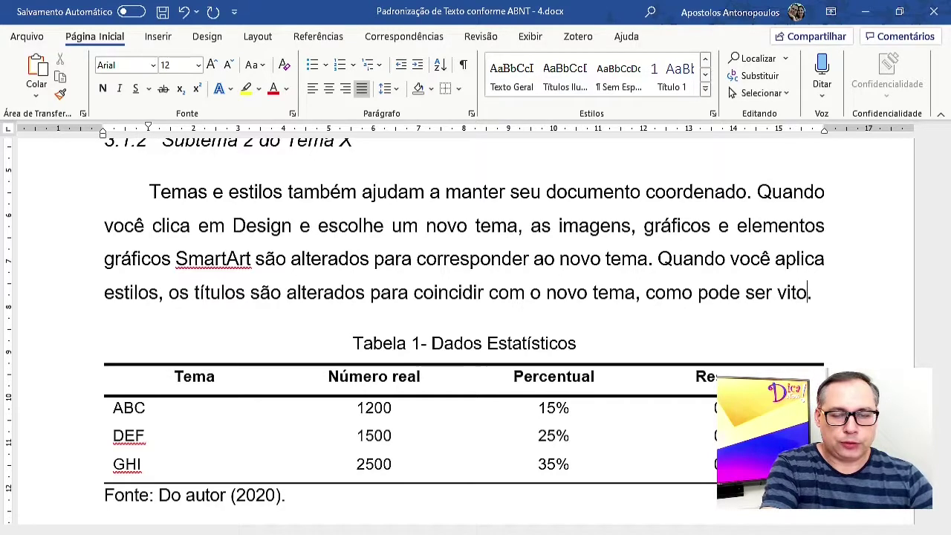
pyautogui.write('to ')
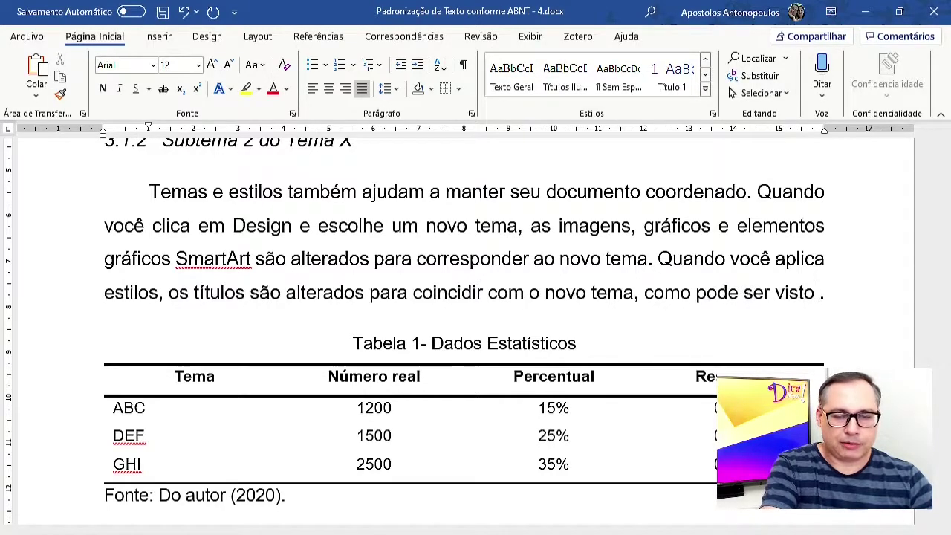
pyautogui.write('na tab')
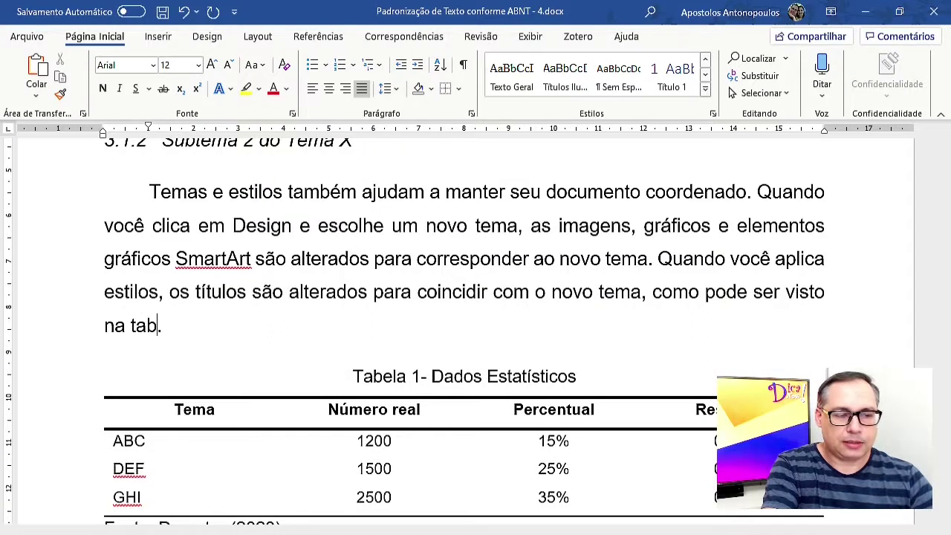
pyautogui.write('ela abaixo')
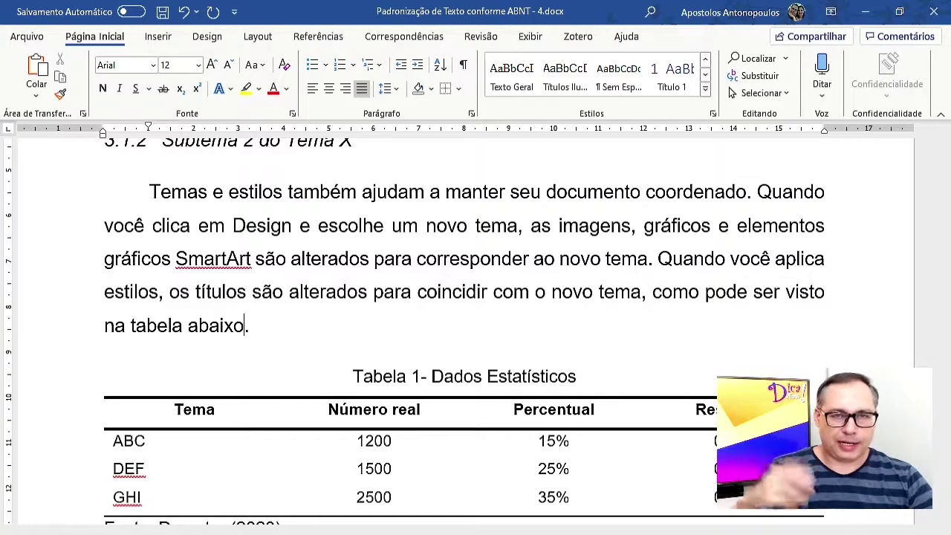
pyautogui.click(602, 376)
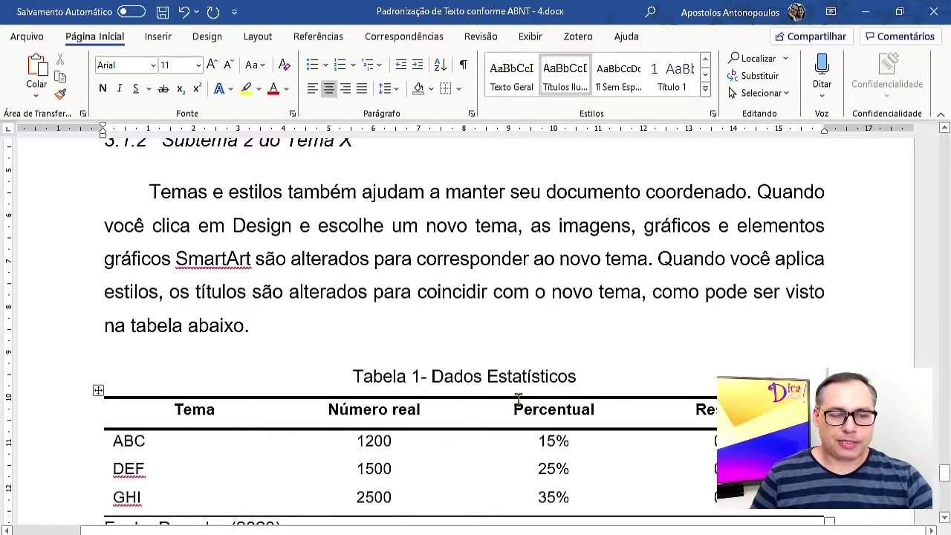
# Step: Apply all borders to the whole Quadro 1 table and set its style to the first plain grid style
pyautogui.scroll(20, 518, 401)
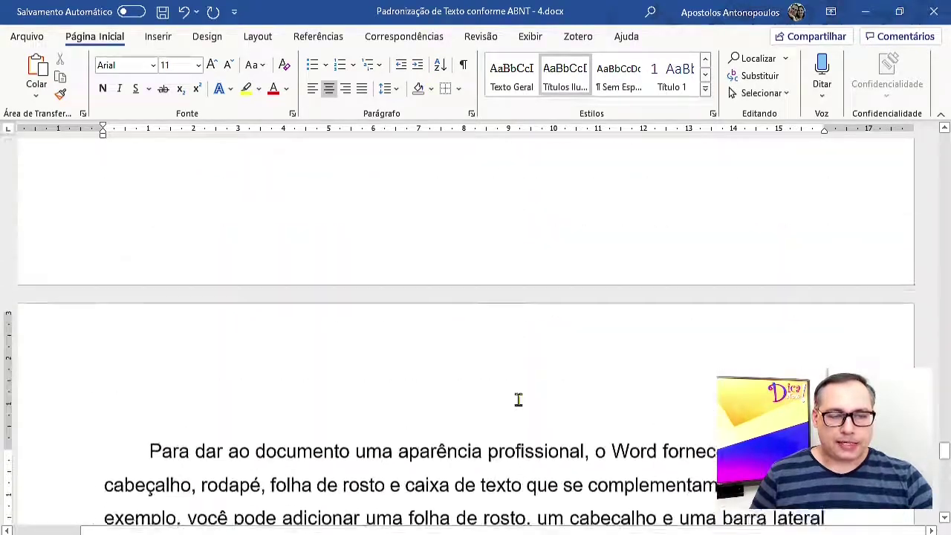
pyautogui.scroll(20, 518, 401)
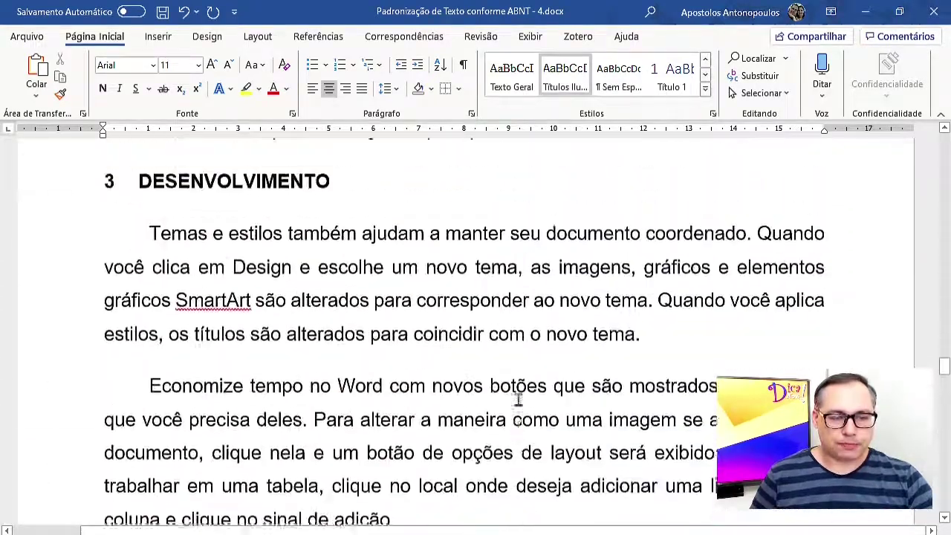
pyautogui.scroll(10, 518, 400)
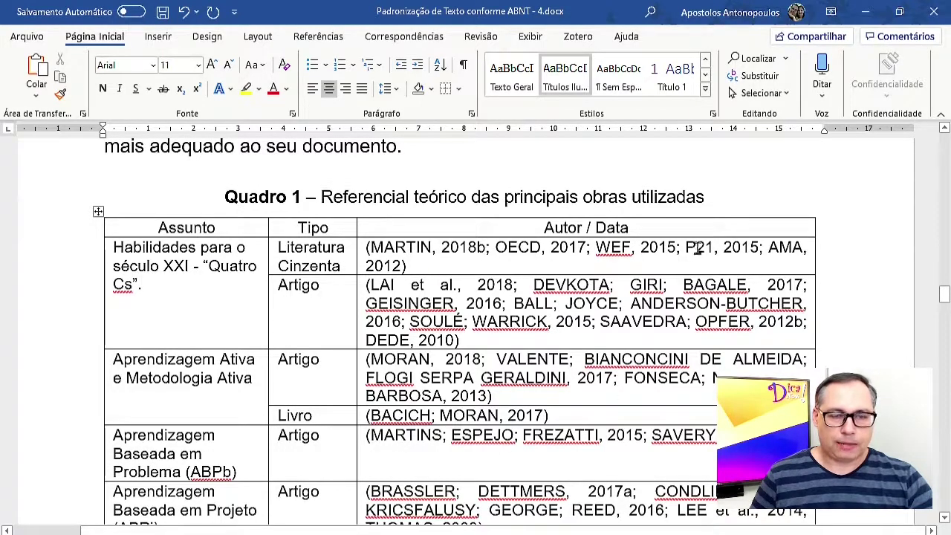
pyautogui.click(95, 212)
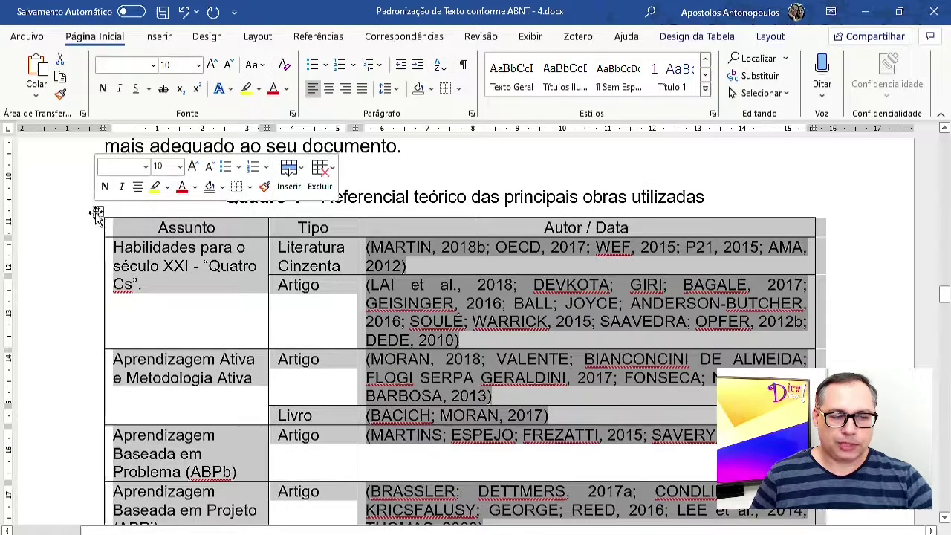
pyautogui.click(698, 39)
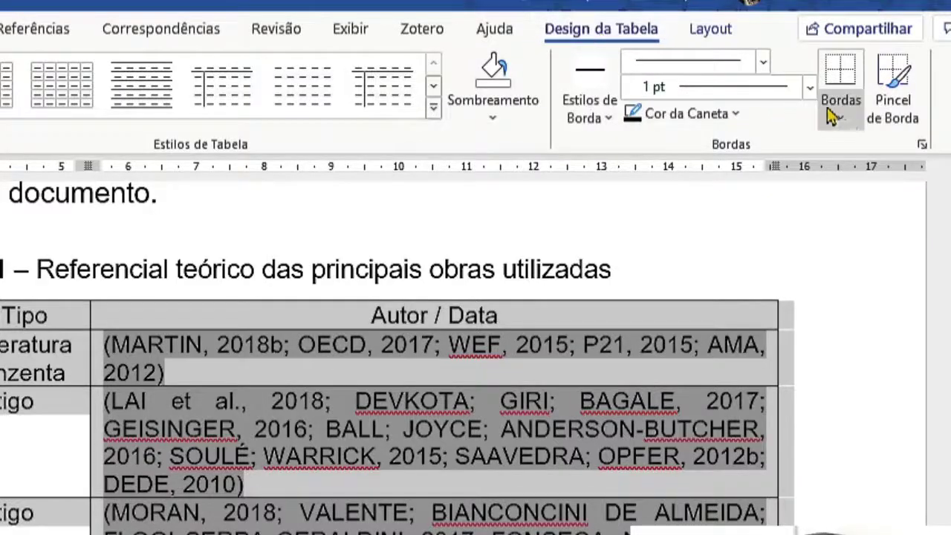
pyautogui.click(843, 120)
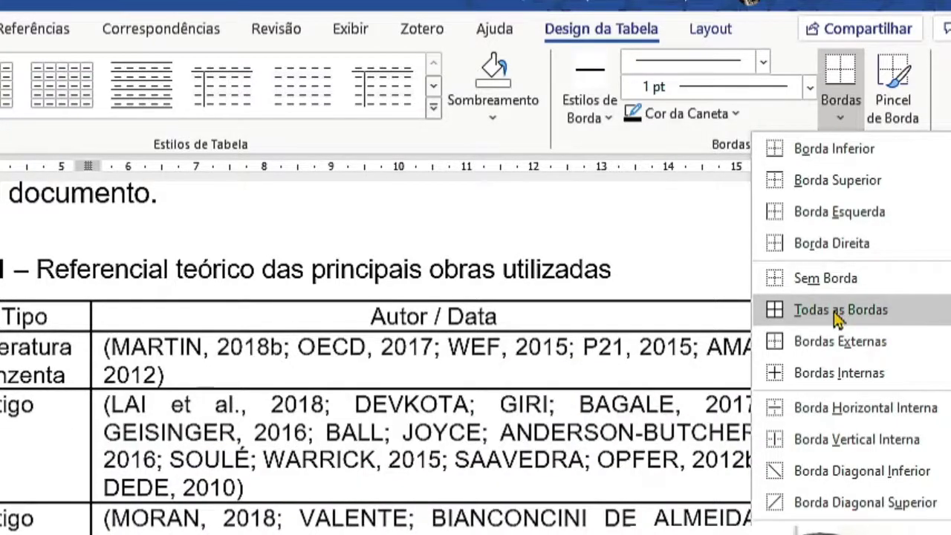
pyautogui.click(837, 312)
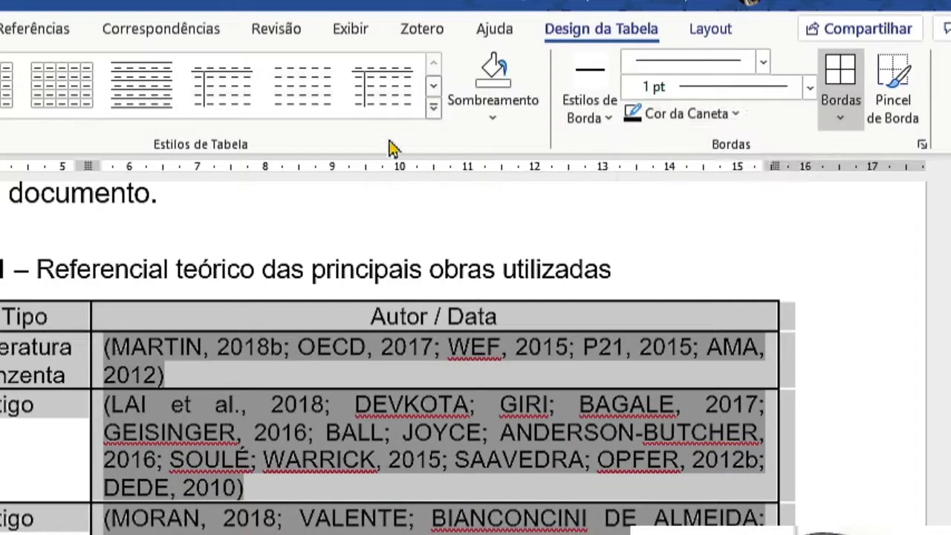
pyautogui.click(434, 110)
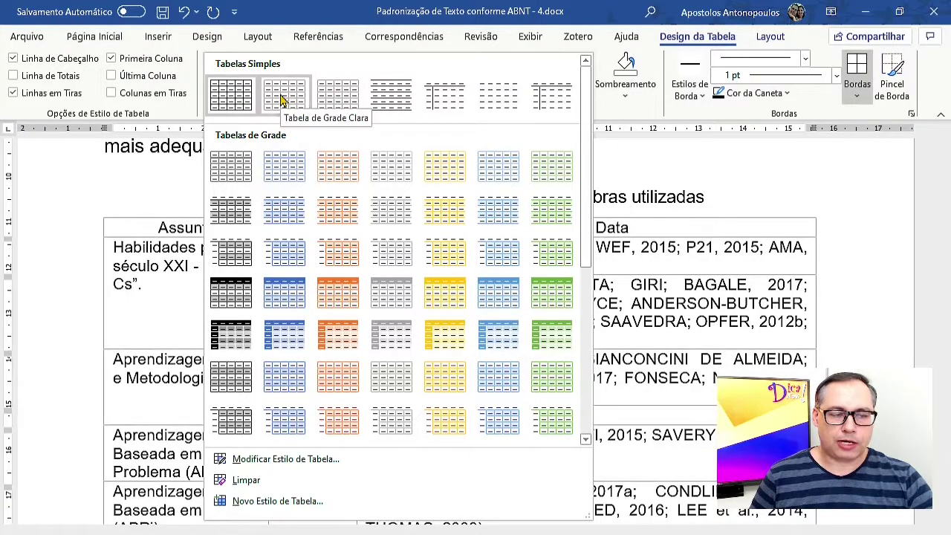
pyautogui.click(228, 90)
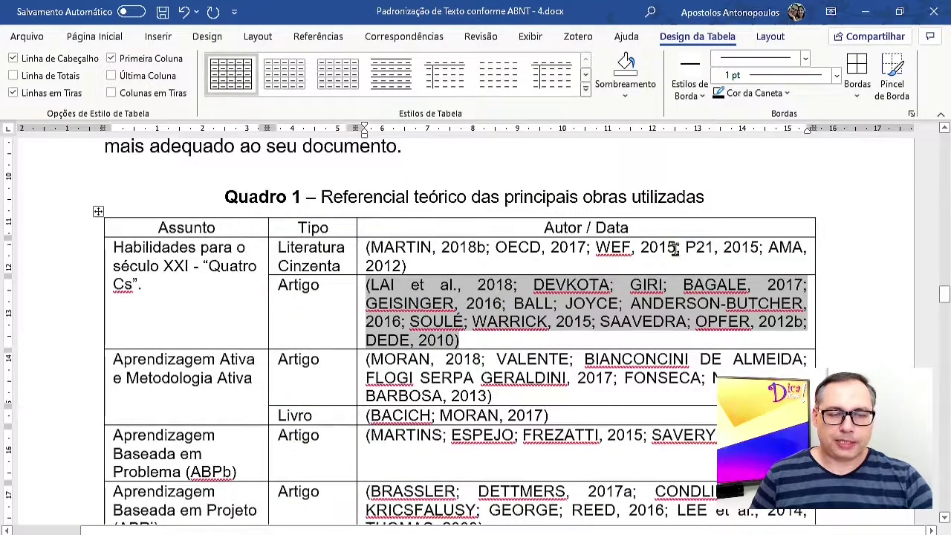
# Step: Make the header row of the Quadro 1 table bold and dark blue
pyautogui.click(77, 236)
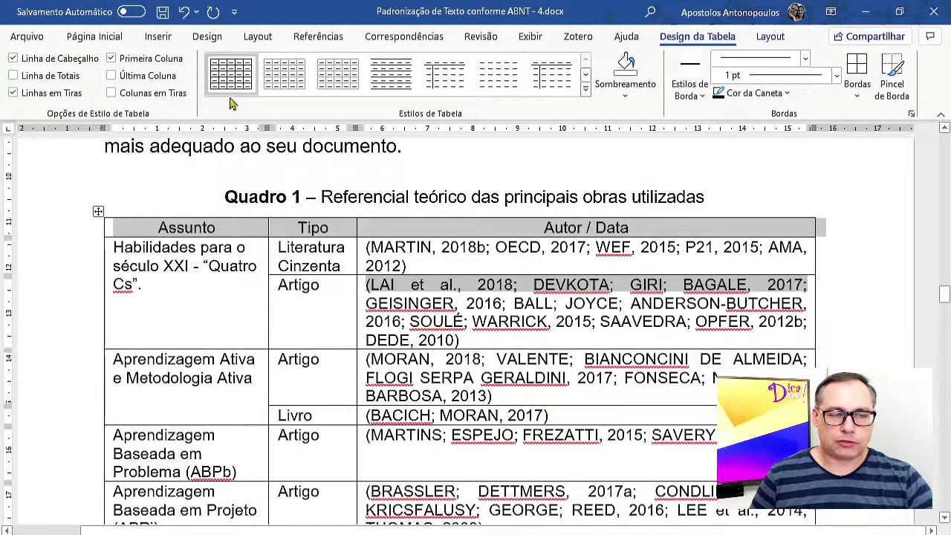
pyautogui.click(103, 37)
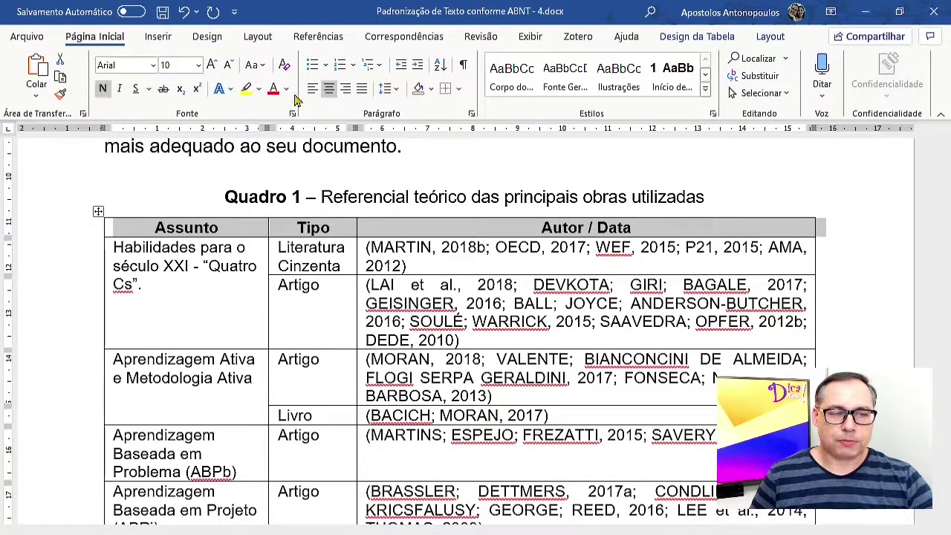
pyautogui.click(286, 89)
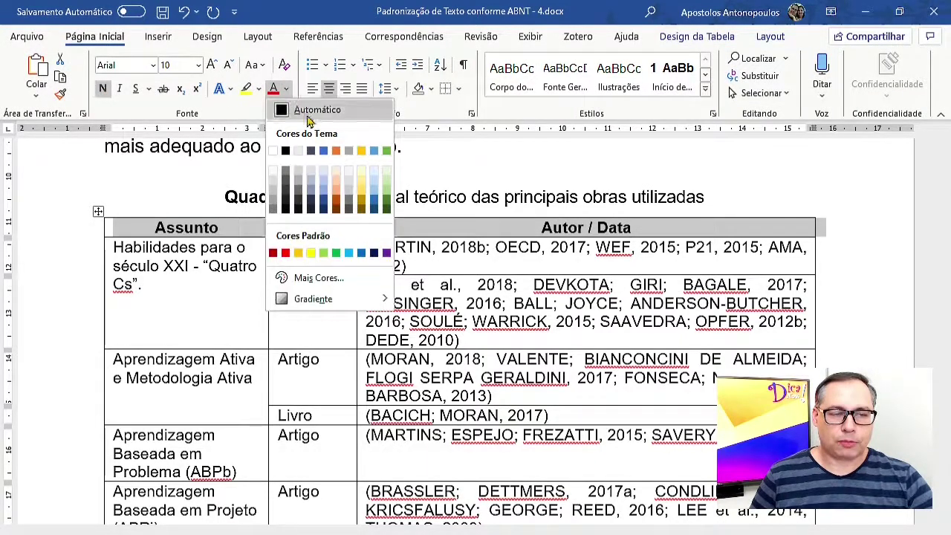
pyautogui.click(374, 253)
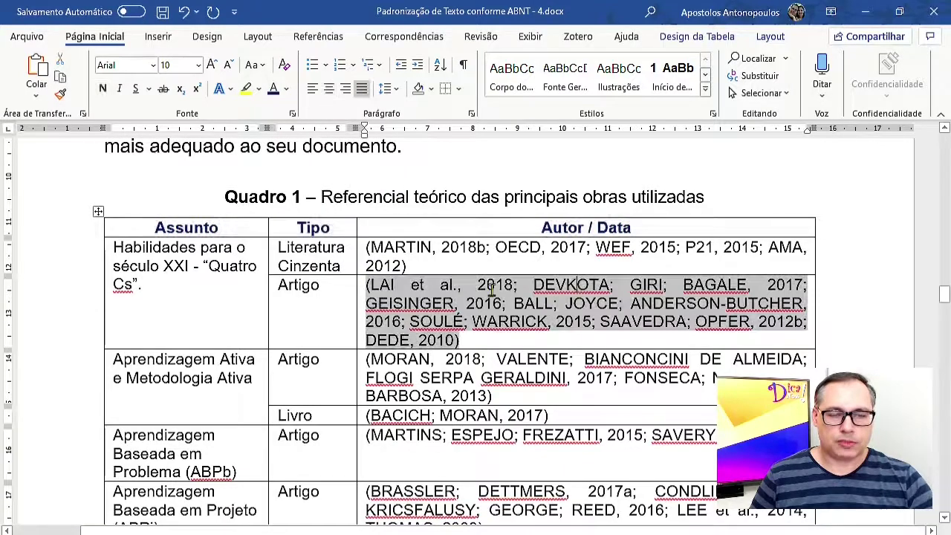
pyautogui.click(537, 262)
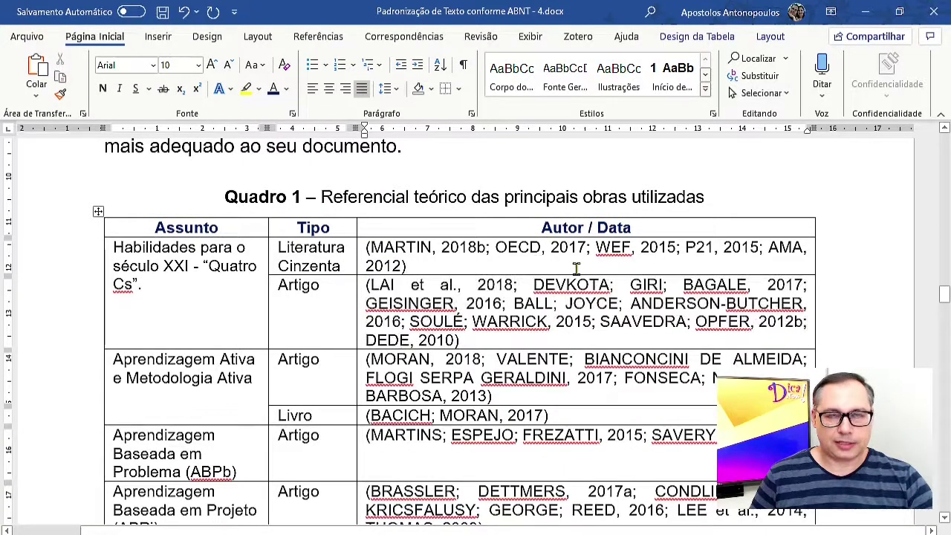
# Step: Look up the Quadro style among the available text styles with the whole Quadro 1 table selected
pyautogui.scroll(-4, 439, 297)
pyautogui.scroll(-4, 439, 297)
pyautogui.scroll(10, 437, 291)
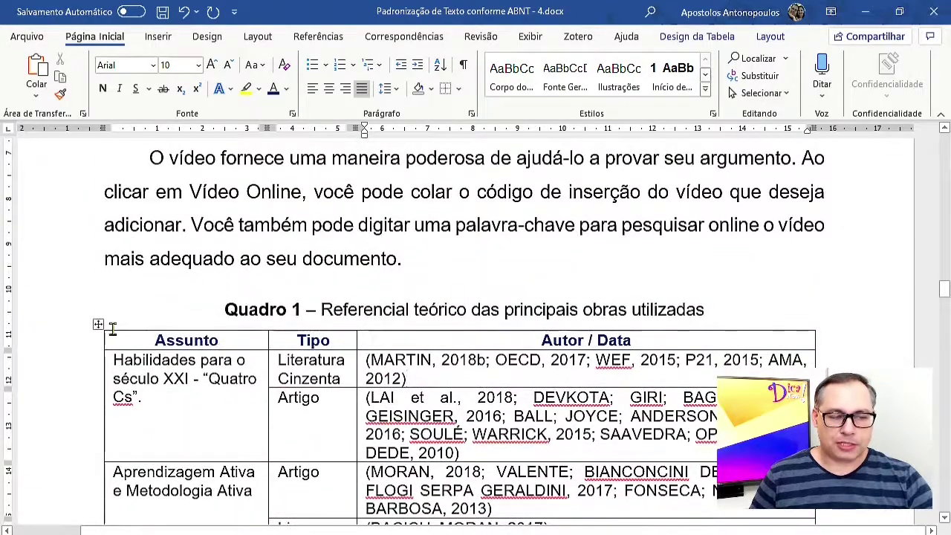
pyautogui.click(99, 325)
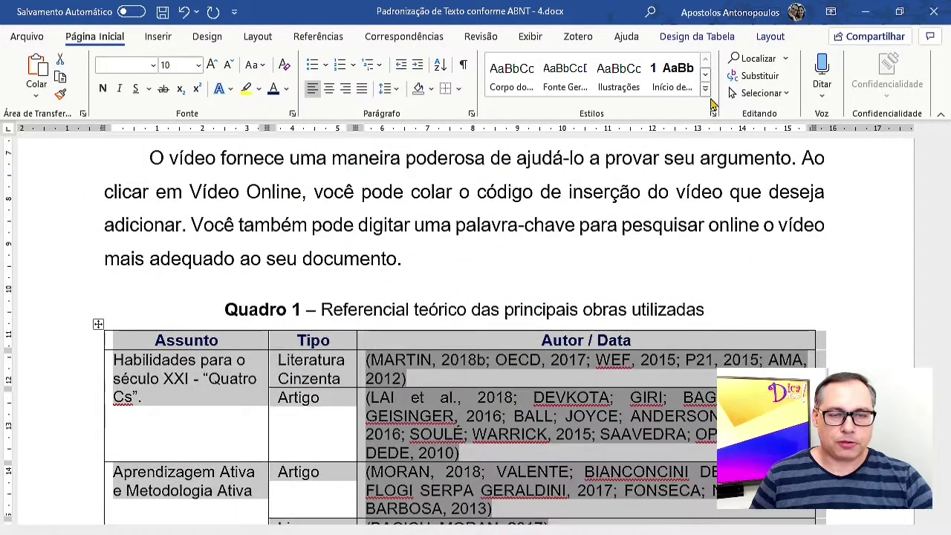
pyautogui.click(704, 88)
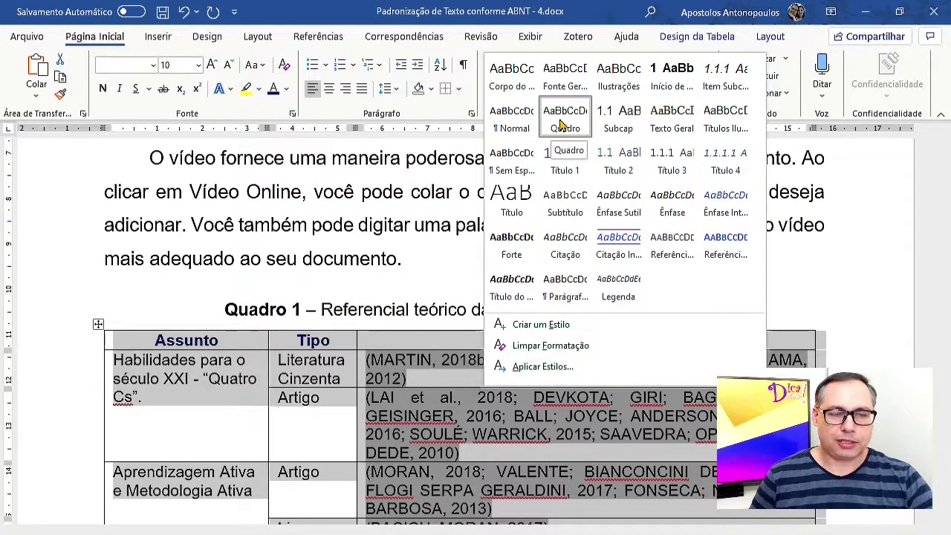
pyautogui.click(347, 398)
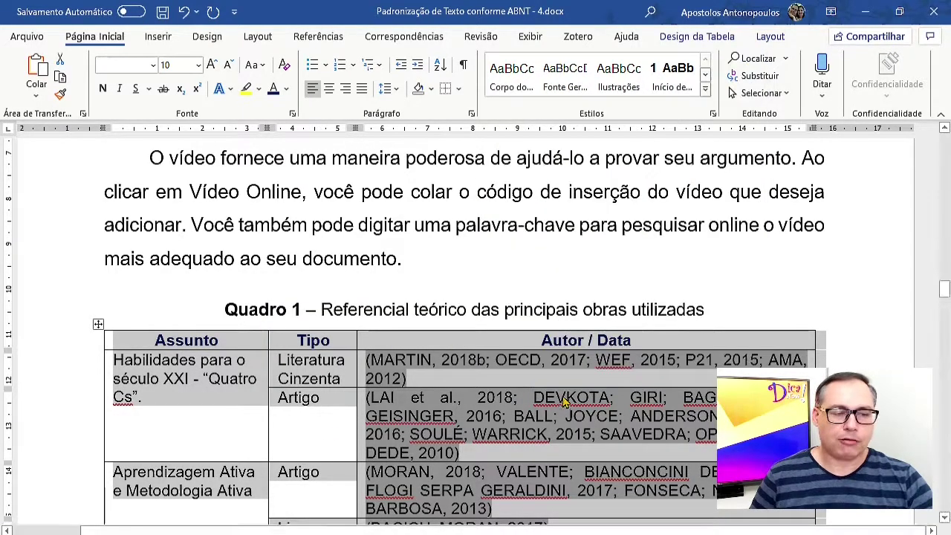
# Step: Center the entries of the Tipo column horizontally in the Quadro 1 table
pyautogui.scroll(-8, 562, 397)
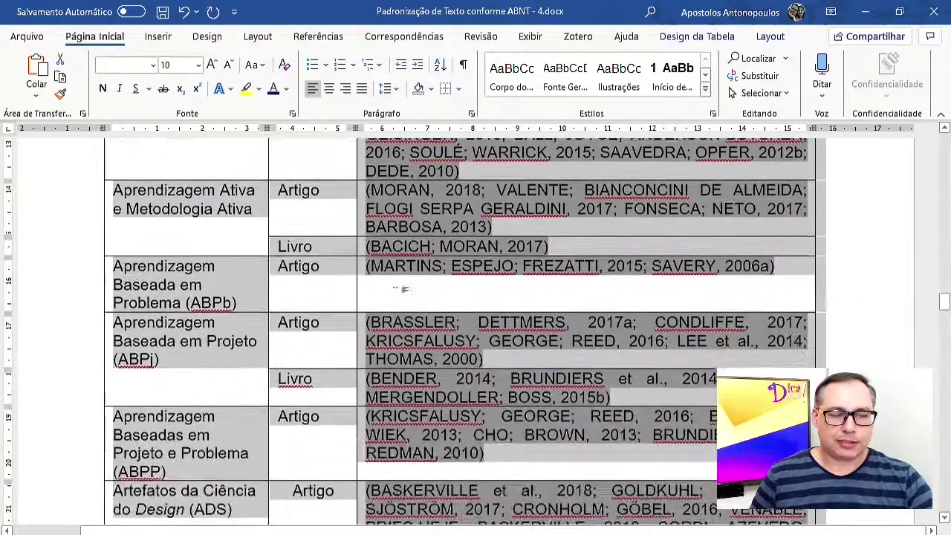
pyautogui.scroll(4, 401, 391)
pyautogui.click(209, 232)
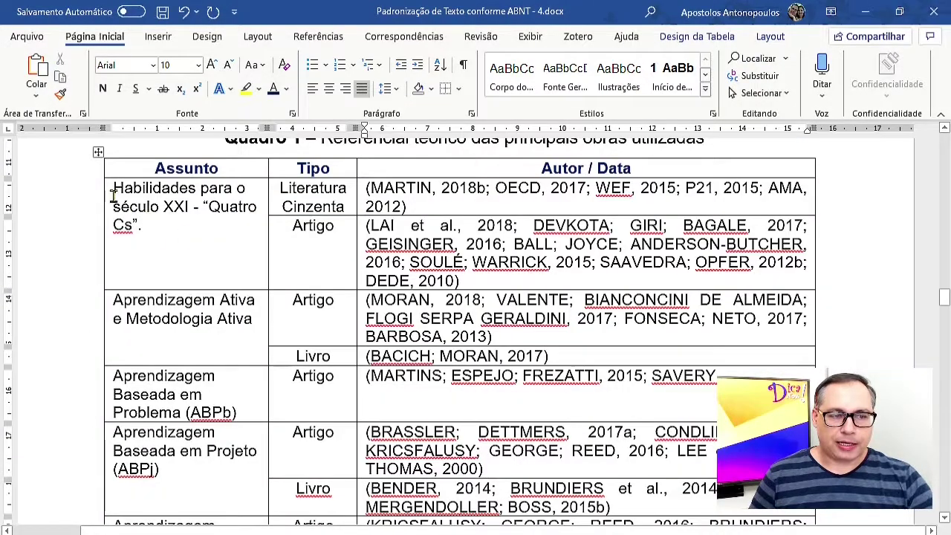
# Step: Left-align the text of the "Habilidades para o século XXI" cell in the Assunto column
pyautogui.moveTo(113, 194); pyautogui.dragTo(191, 257)
pyautogui.hotkey('ctrl', 'q')
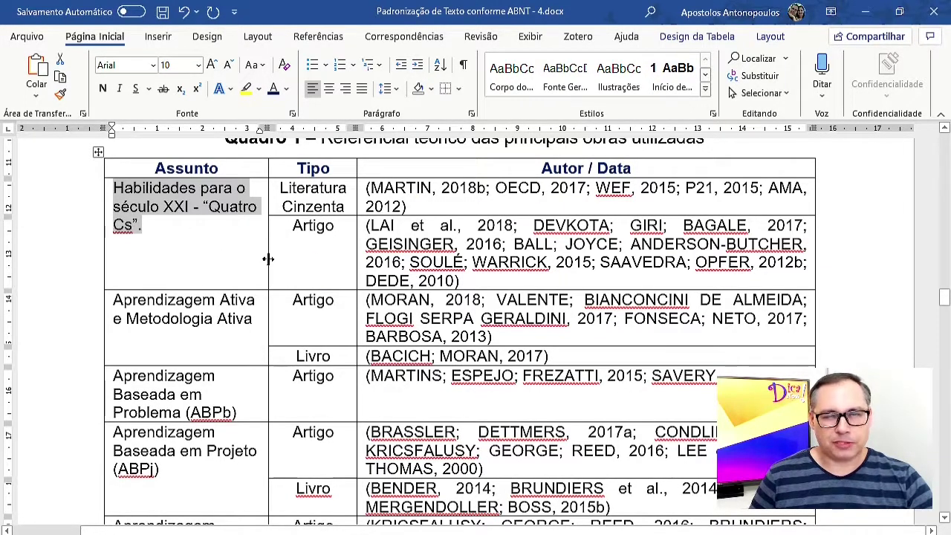
pyautogui.click(210, 257)
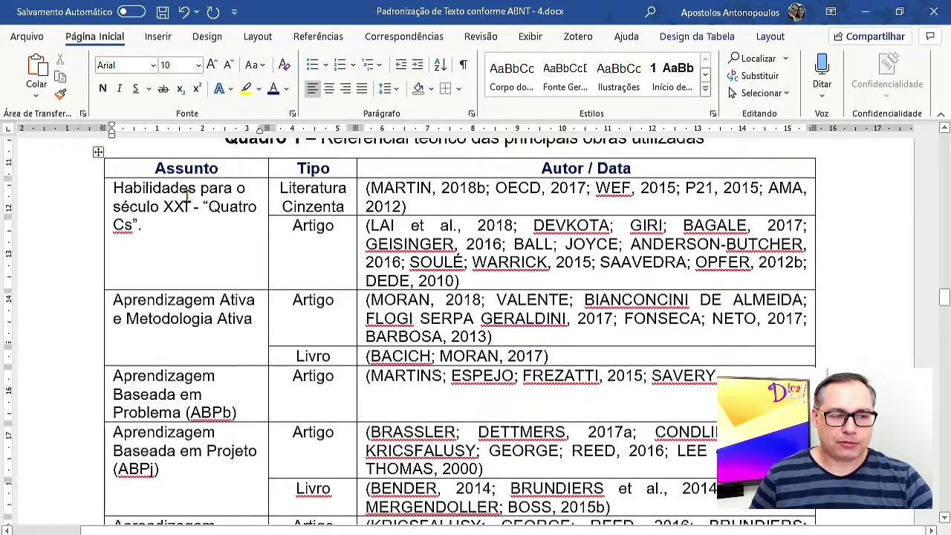
# Step: Try to lower the text of the first Assunto cell with two blank lines above it, and remove them
pyautogui.click(115, 191)
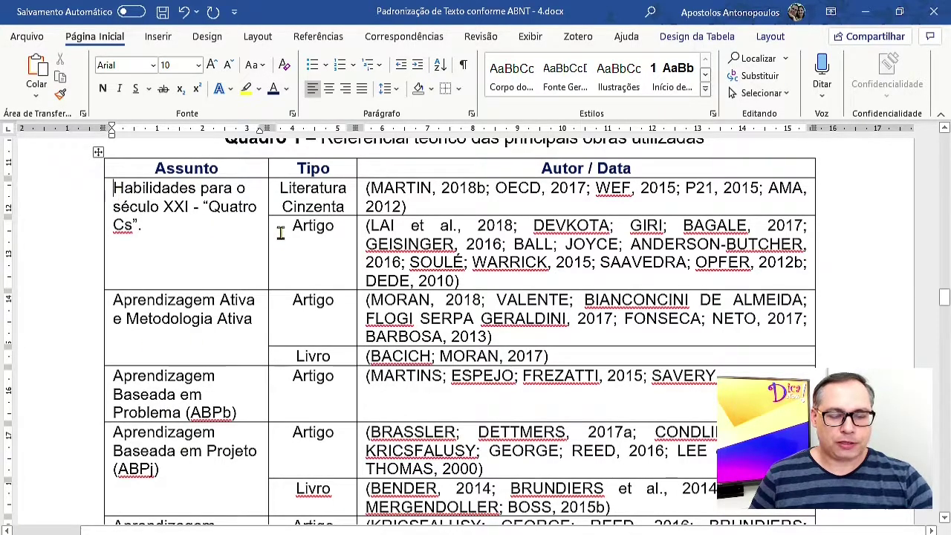
pyautogui.press('Return')
pyautogui.press('Return')
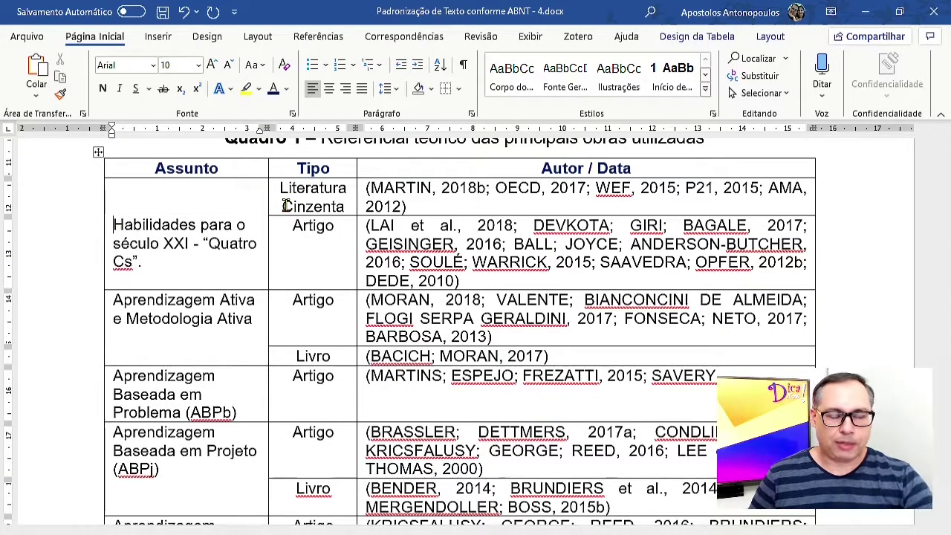
pyautogui.press('BackSpace')
pyautogui.press('BackSpace')
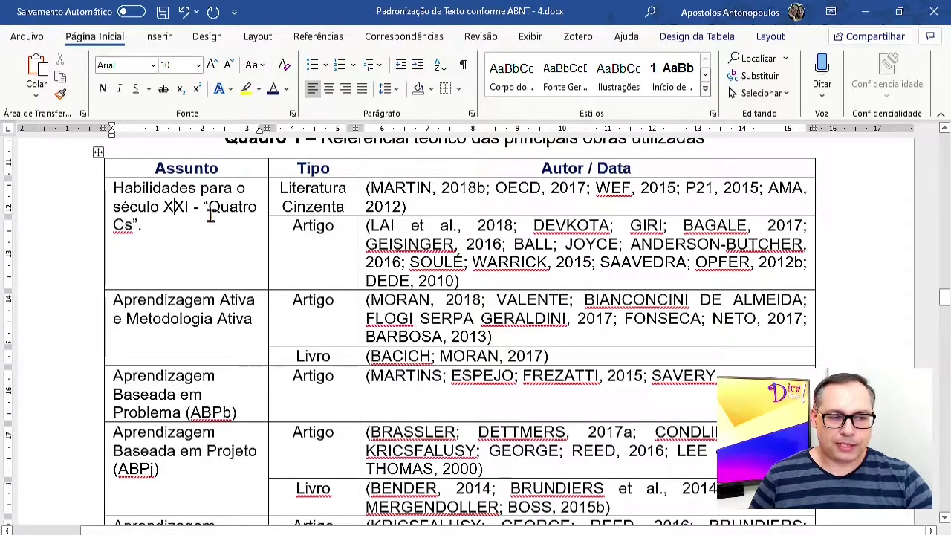
# Step: Center the Assunto column cells vertically with left-aligned text, and center the Tipo column cells both horizontally and vertically
pyautogui.moveTo(215, 216); pyautogui.dragTo(192, 424)
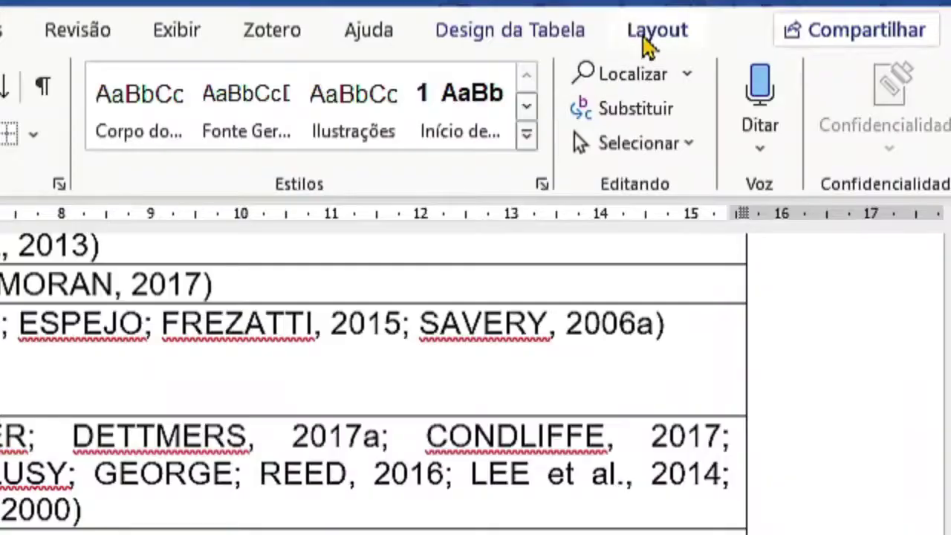
pyautogui.click(646, 37)
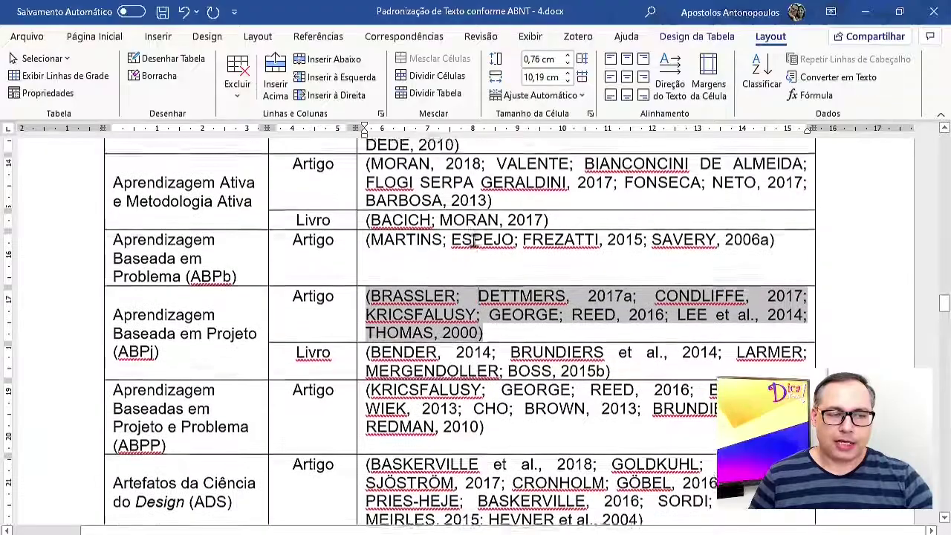
pyautogui.scroll(5, 59, 439)
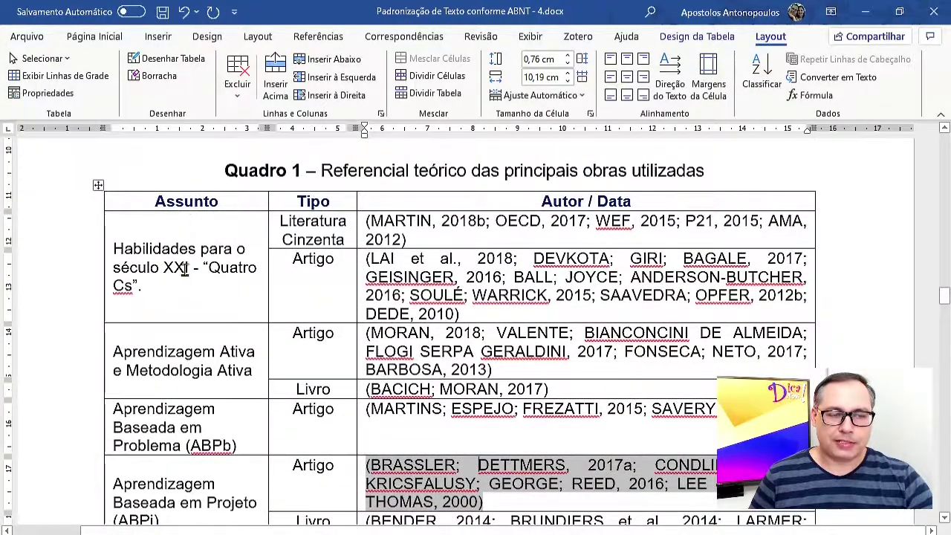
pyautogui.moveTo(314, 223); pyautogui.dragTo(319, 422)
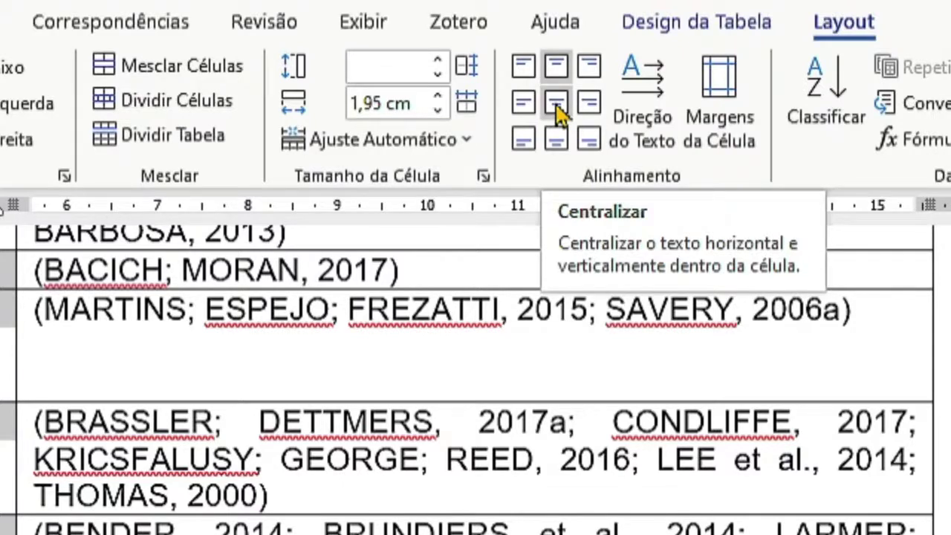
pyautogui.click(557, 112)
pyautogui.tripleClick(227, 456)
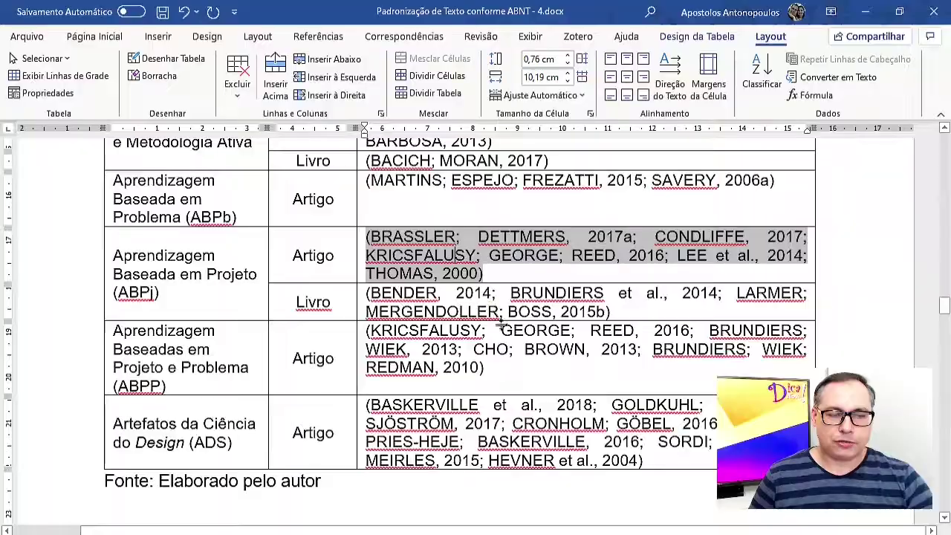
# Step: Add the year (2020) to the end of the source line "Fonte: Elaborado pelo autor" below the Quadro 1 table
pyautogui.scroll(3, 501, 324)
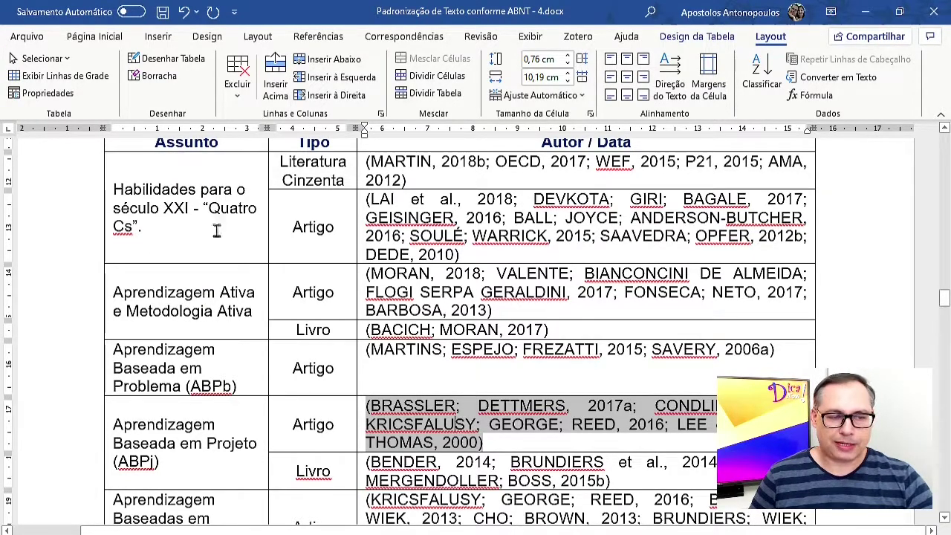
pyautogui.scroll(1, 615, 377)
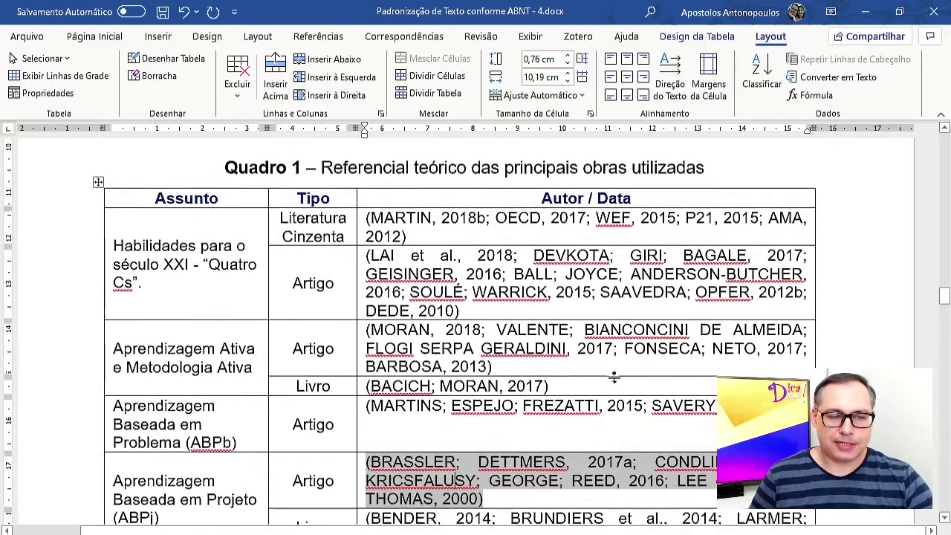
pyautogui.scroll(-1, 615, 378)
pyautogui.scroll(-3, 615, 377)
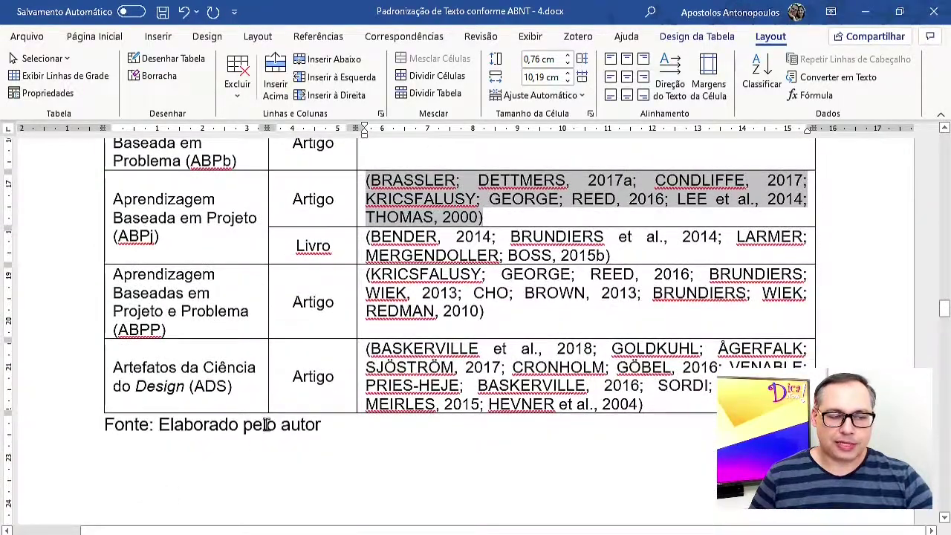
pyautogui.click(350, 424)
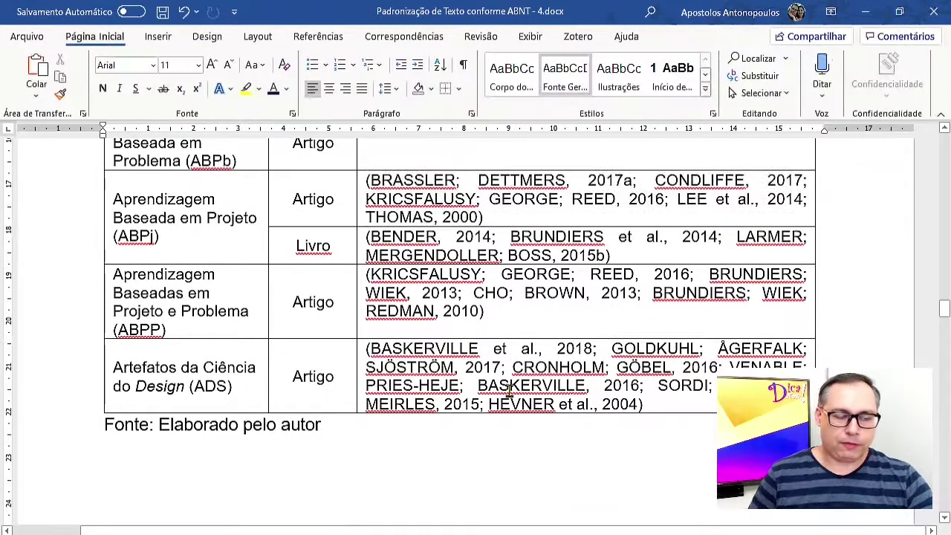
pyautogui.write('(2020')
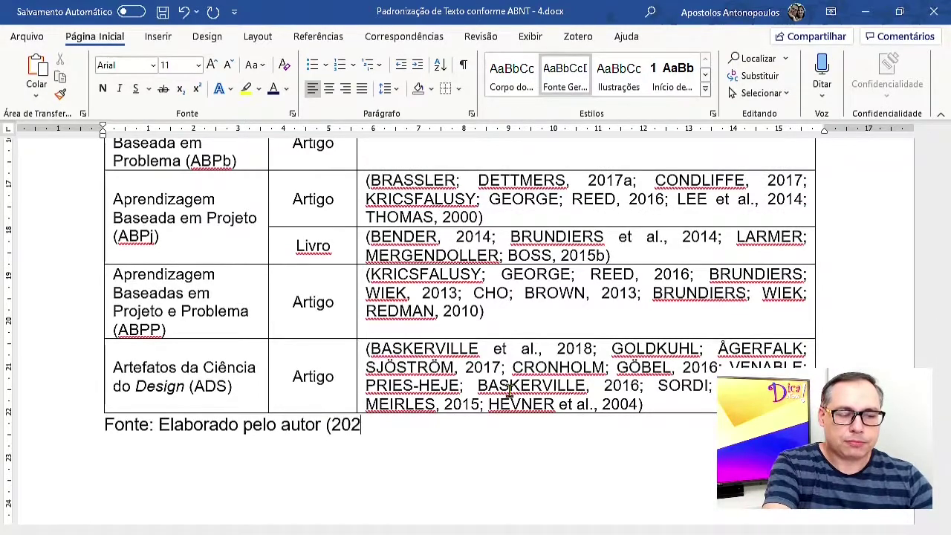
pyautogui.write(')')
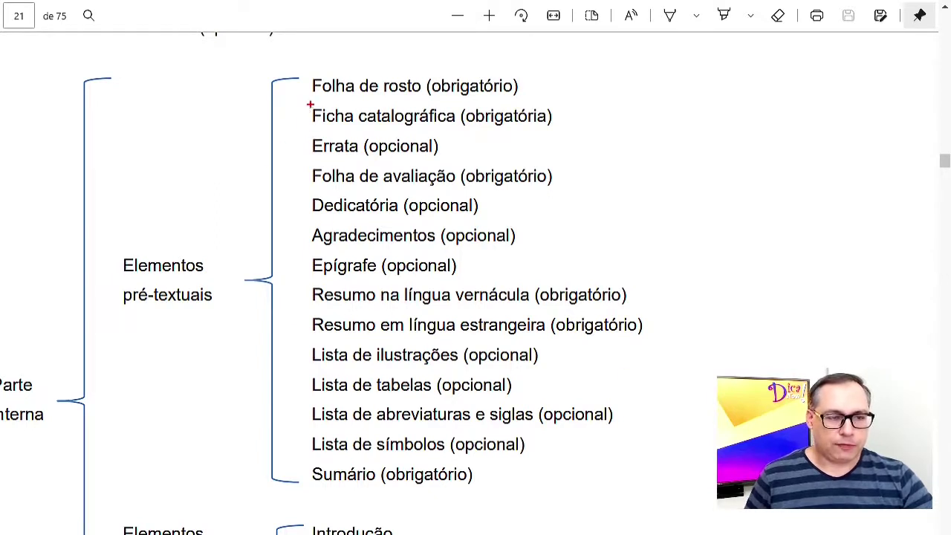
# Step: In the browser's PDF guide, frame the mandatory pre-textual elements and the illustration, table and abbreviation lists with red boxes
pyautogui.moveTo(308, 67)
pyautogui.mouseDown()
pyautogui.moveTo(365, 95)
pyautogui.moveTo(544, 104)
pyautogui.mouseUp()
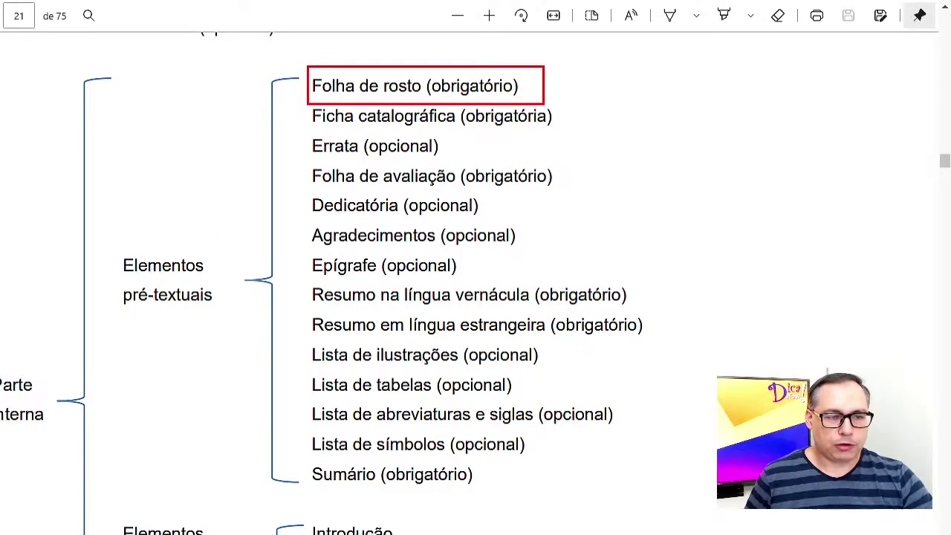
pyautogui.moveTo(302, 98); pyautogui.dragTo(585, 127)
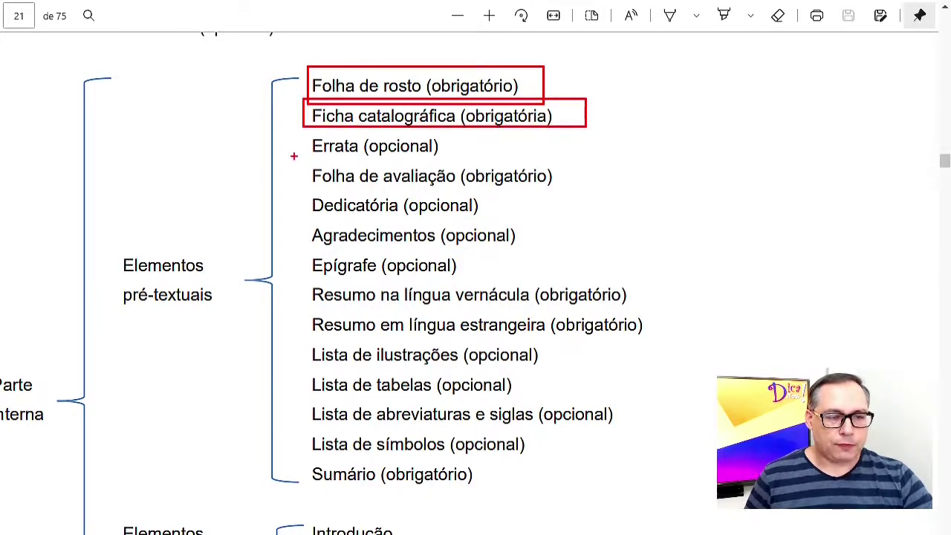
pyautogui.moveTo(293, 156); pyautogui.dragTo(576, 194)
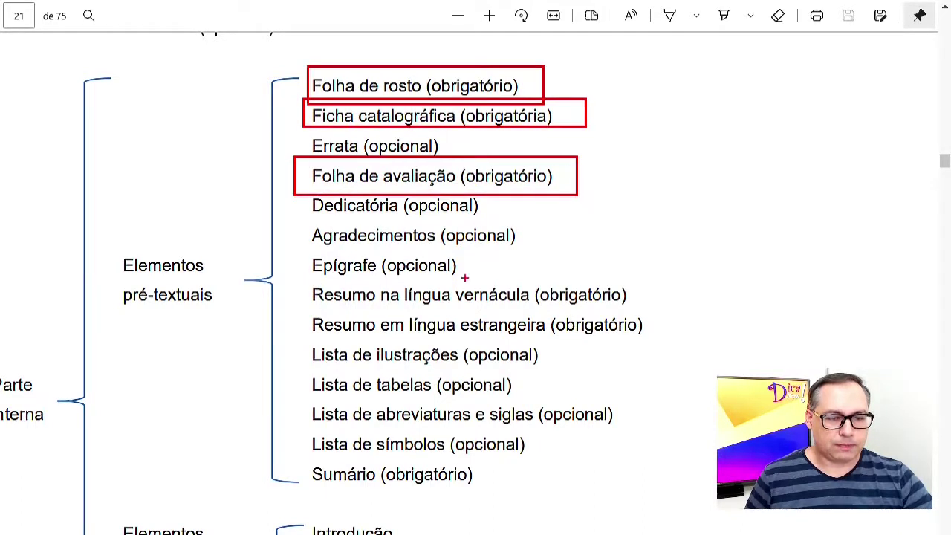
pyautogui.moveTo(290, 280); pyautogui.dragTo(654, 341)
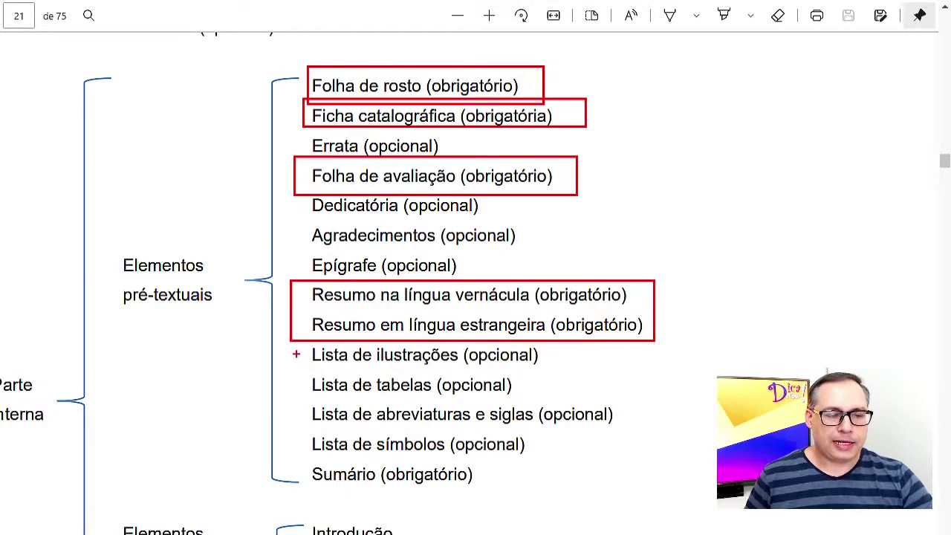
pyautogui.moveTo(282, 344); pyautogui.dragTo(583, 399)
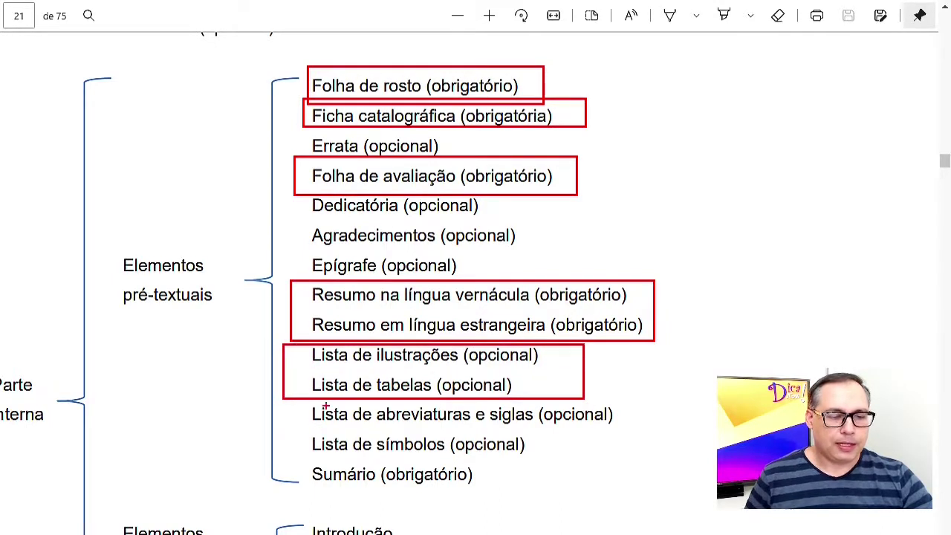
pyautogui.moveTo(285, 394); pyautogui.dragTo(628, 430)
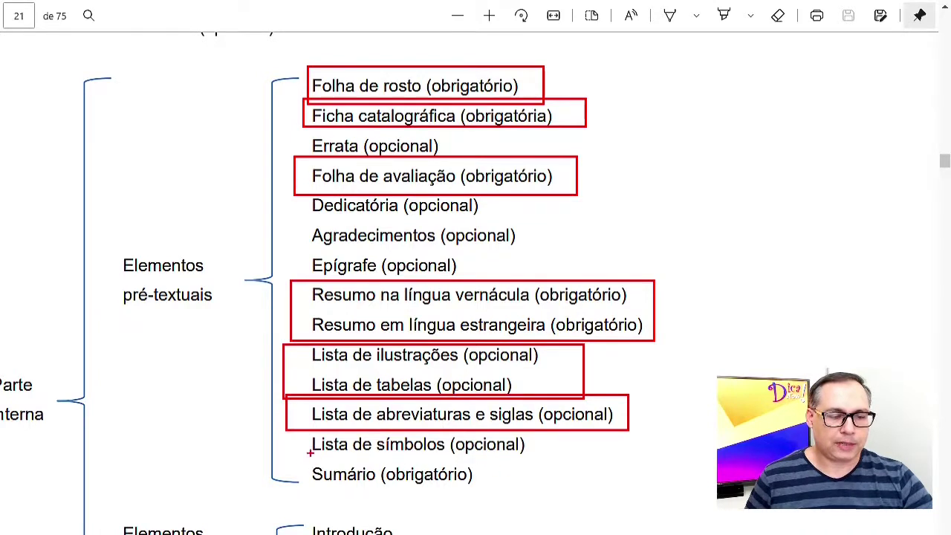
pyautogui.moveTo(300, 460)
pyautogui.mouseDown()
pyautogui.moveTo(484, 507)
pyautogui.moveTo(488, 496)
pyautogui.mouseUp()
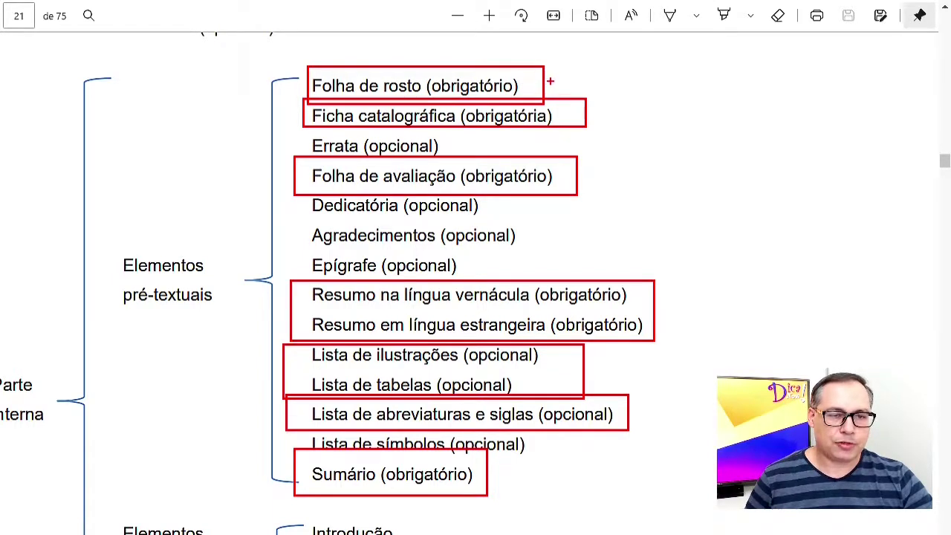
# Step: Draw a red check mark beside each framed pre-textual entry or pair, and clear all the markings from the page
pyautogui.click(550, 81)
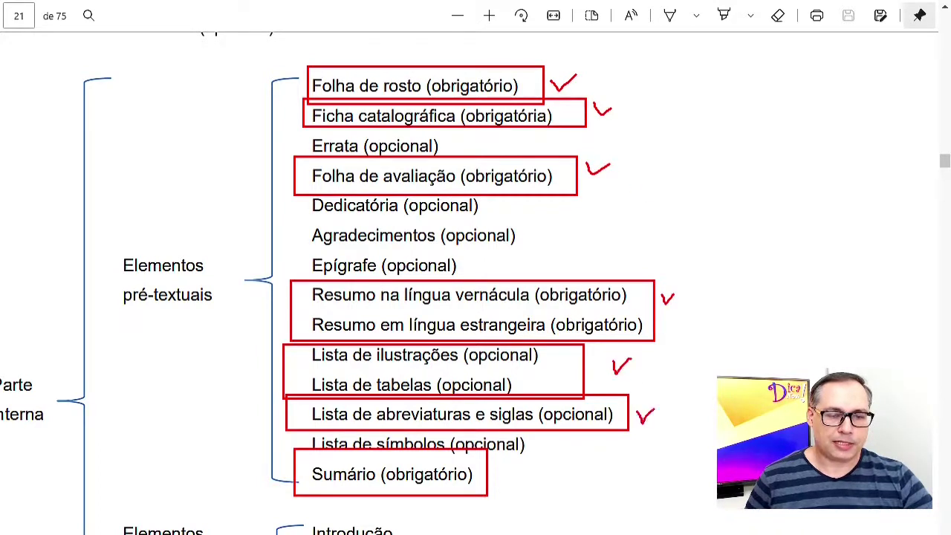
pyautogui.moveTo(511, 484); pyautogui.dragTo(556, 471)
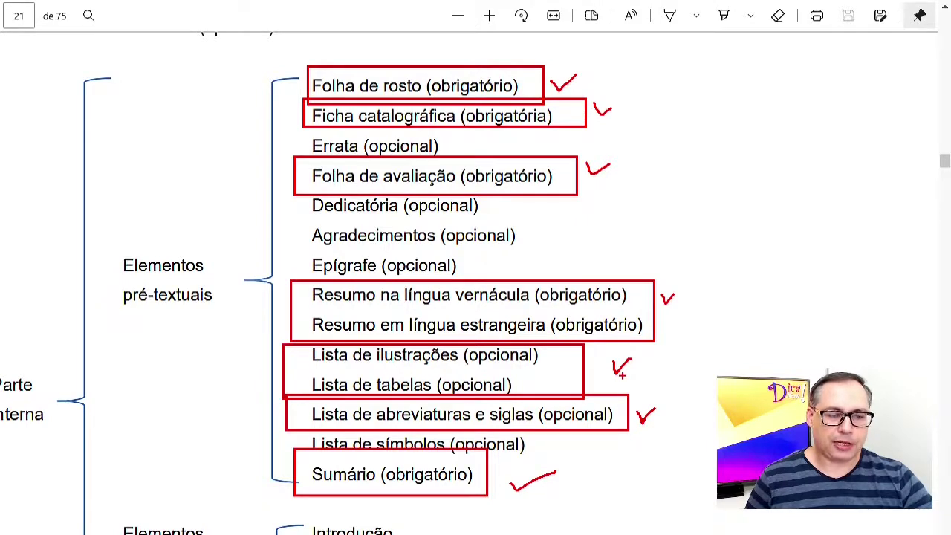
pyautogui.press('Escape')
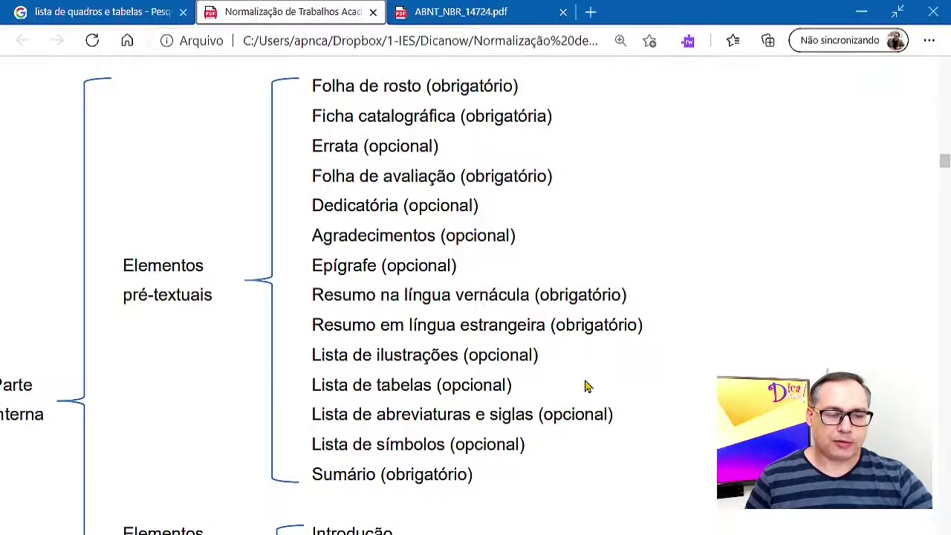
# Step: Examine the textual and post-textual elements in the PDF's structure diagram, and return to the list of pre-textual elements
pyautogui.scroll(-2, 586, 385)
pyautogui.scroll(-1, 586, 385)
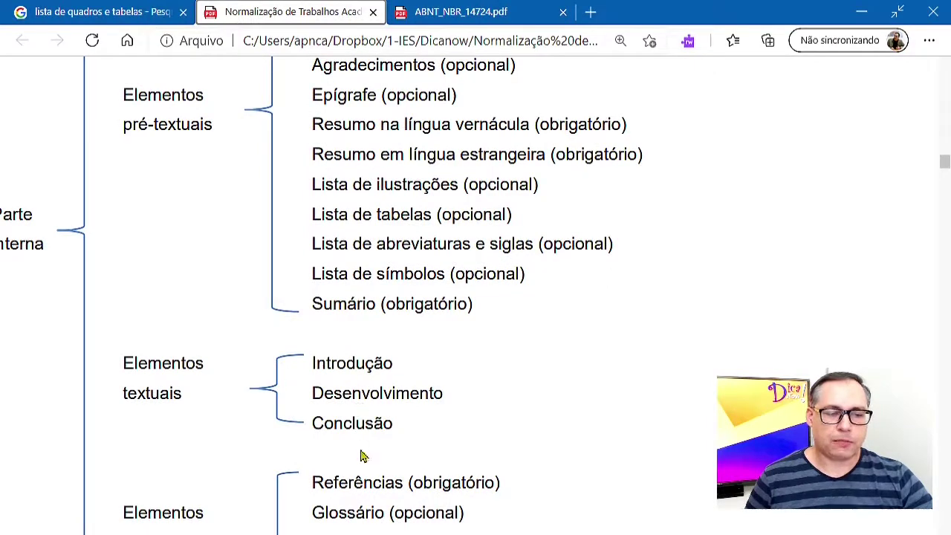
pyautogui.scroll(-3, 409, 357)
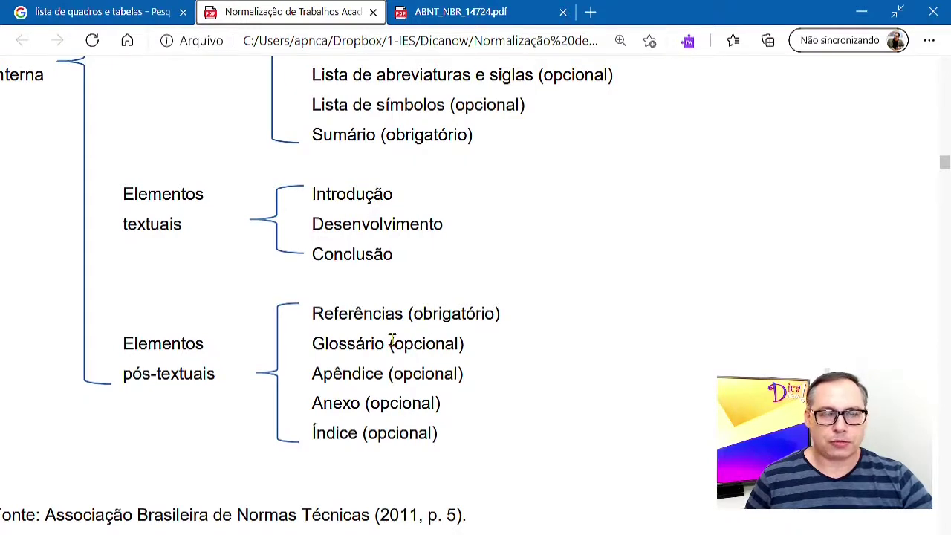
pyautogui.scroll(7, 391, 341)
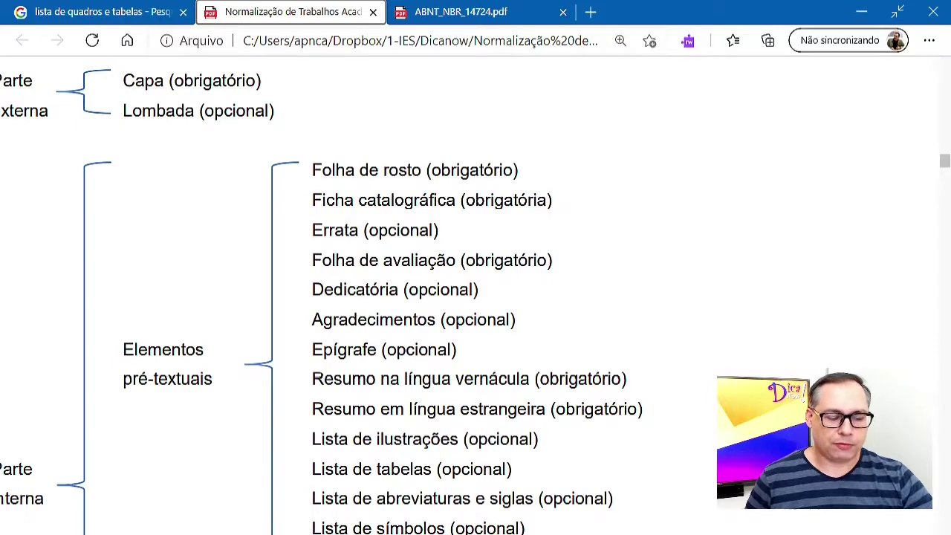
# Step: Switch to the Word document "Padronização de Texto conforme ABNT - 5.docx" and add the heading LISTA DE ILUSTRAÇÕES below ELEMENTOS PRÉ-TEXTUAIS
pyautogui.hotkey('alt', 'Tab')
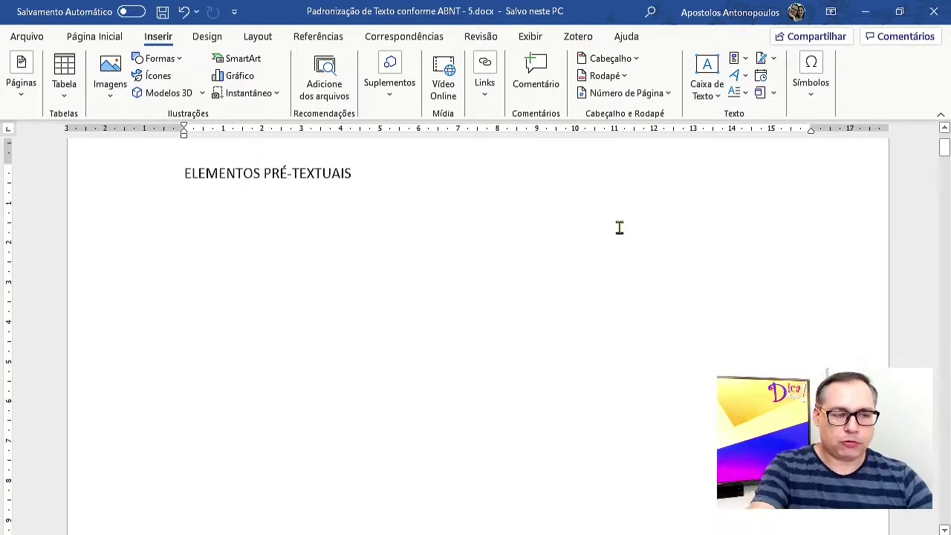
pyautogui.press('Return')
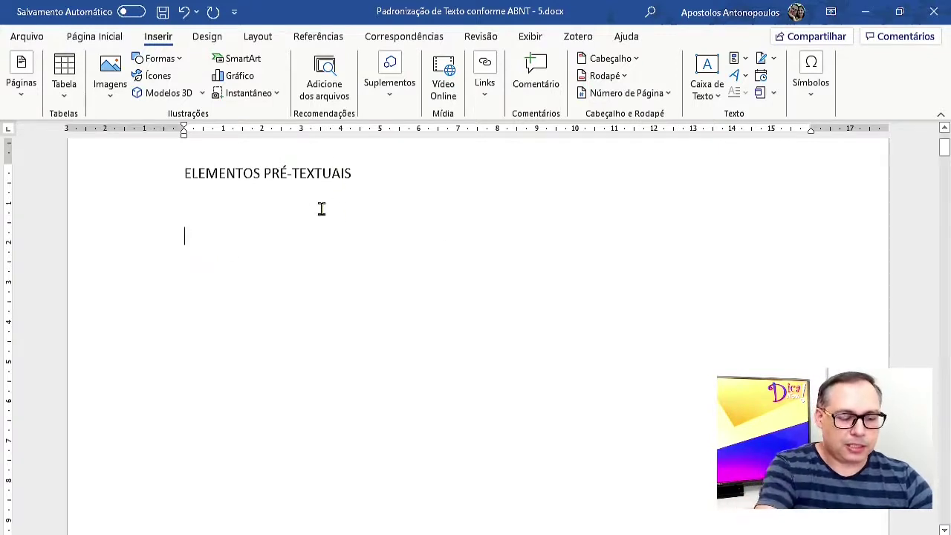
pyautogui.write('LISTA')
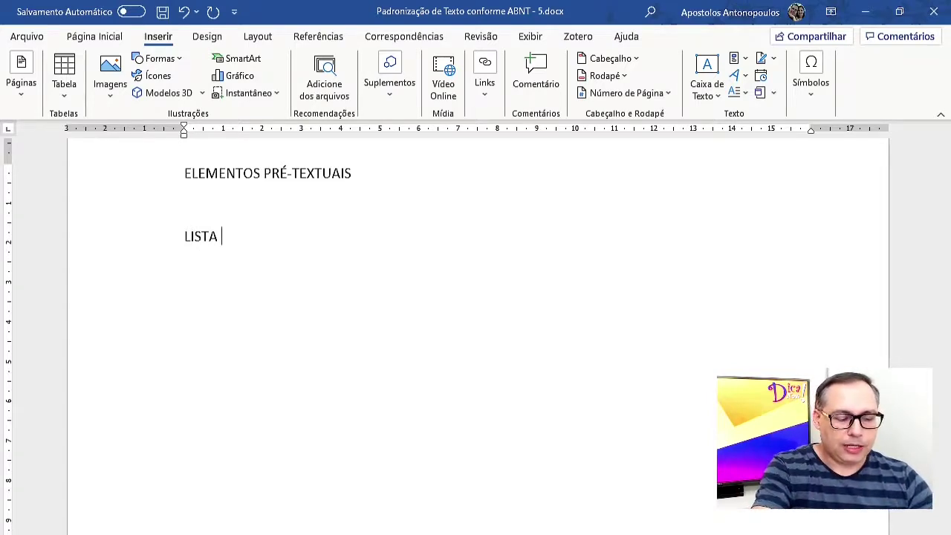
pyautogui.write('DE I')
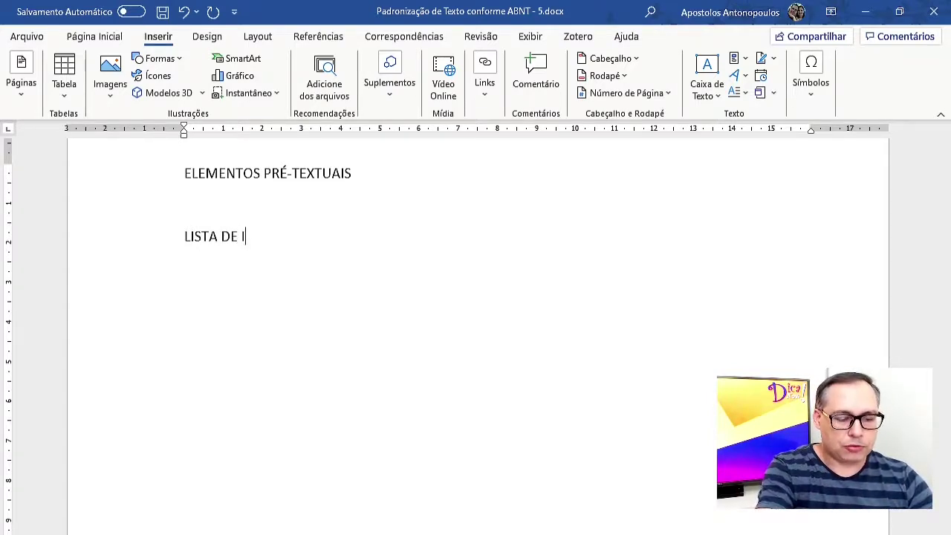
pyautogui.write('LUSTRAÇÃO')
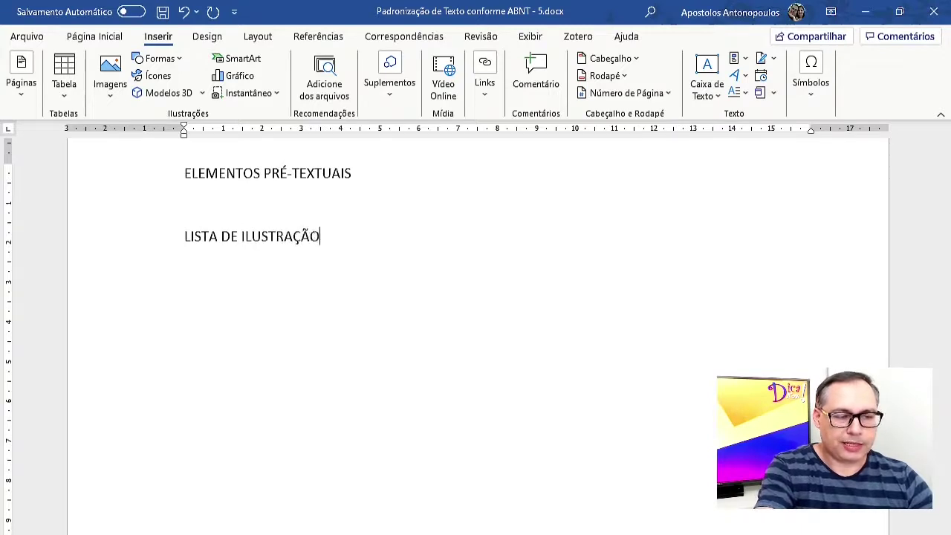
pyautogui.press('BackSpace')
pyautogui.press('BackSpace')
pyautogui.write('ÕES')
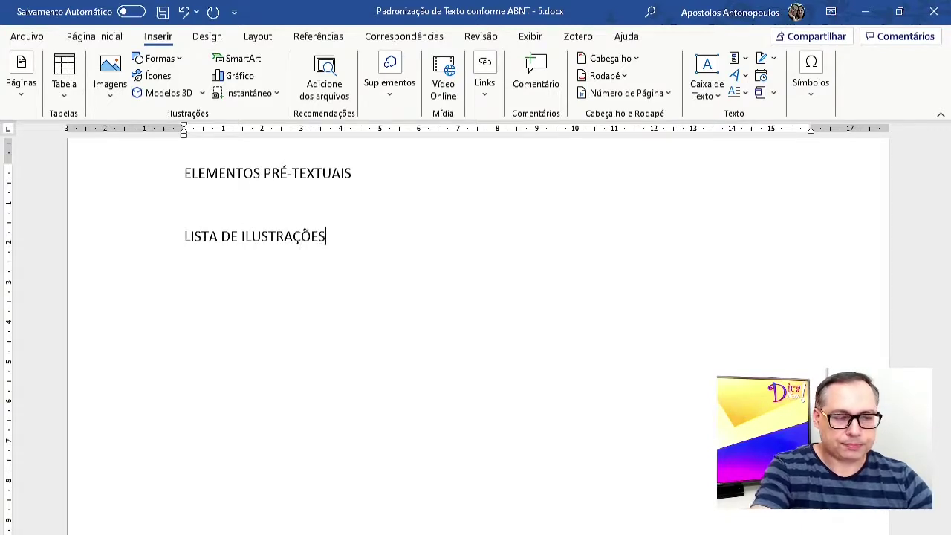
pyautogui.press('Return')
# Step: Insert a page break after the illustrations heading and enter the heading LISTA DE TABELAS on the new page
pyautogui.hotkey('ctrl', 'Return')
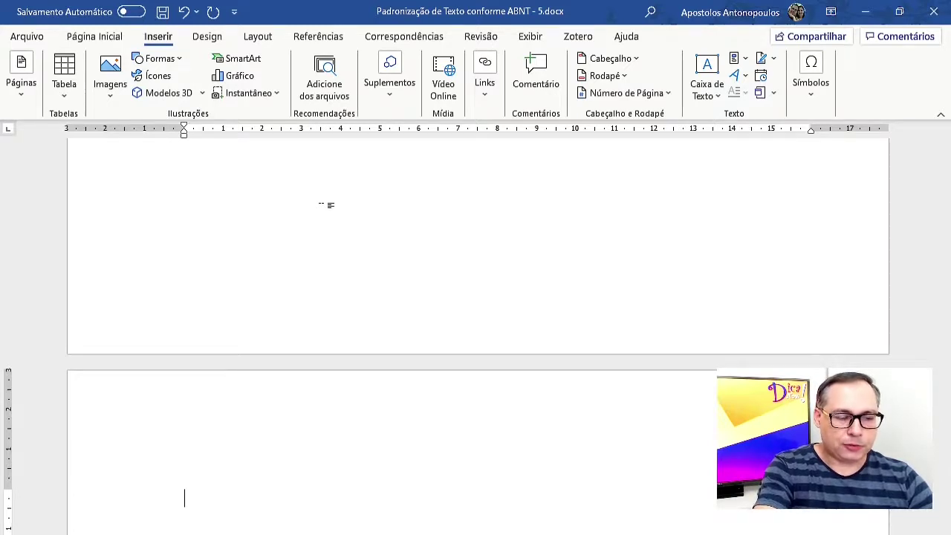
pyautogui.write('LISTA DE T')
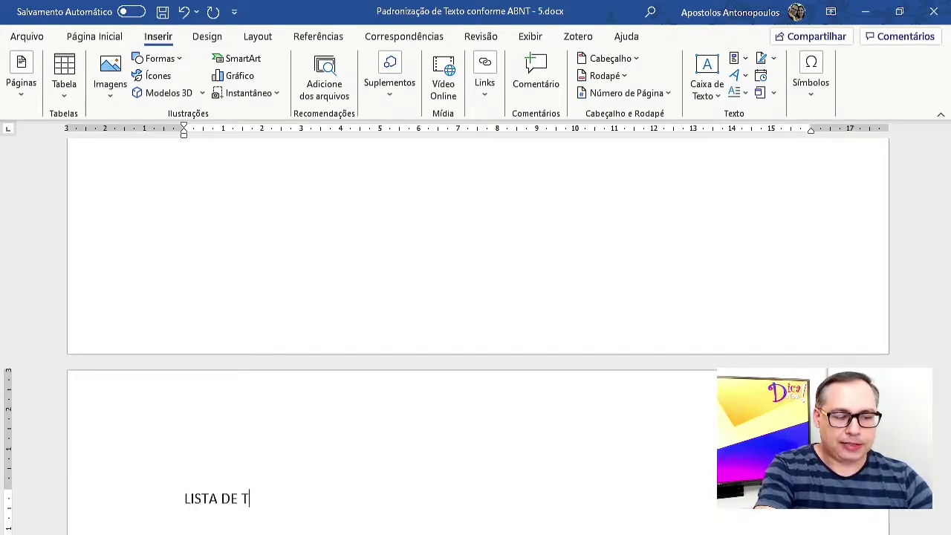
pyautogui.write('ABELAS')
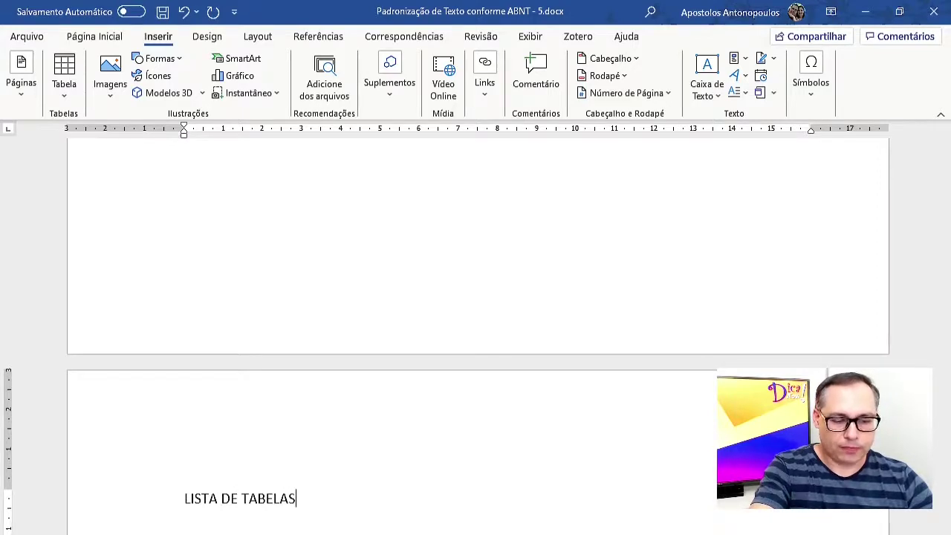
# Step: Enter the heading SUMÁRIO on its own page before the introduction, with blank space below it
pyautogui.hotkey('ctrl', 'z')
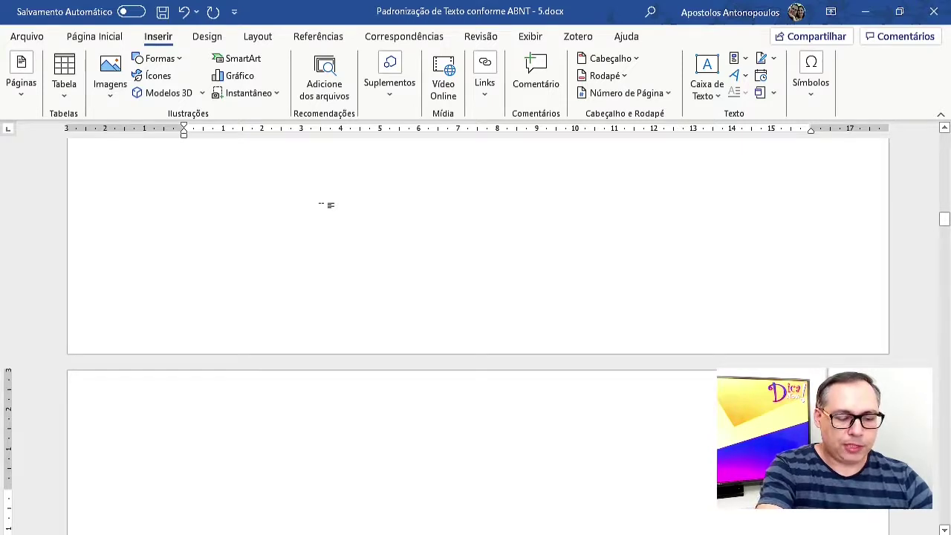
pyautogui.write('SUMAR')
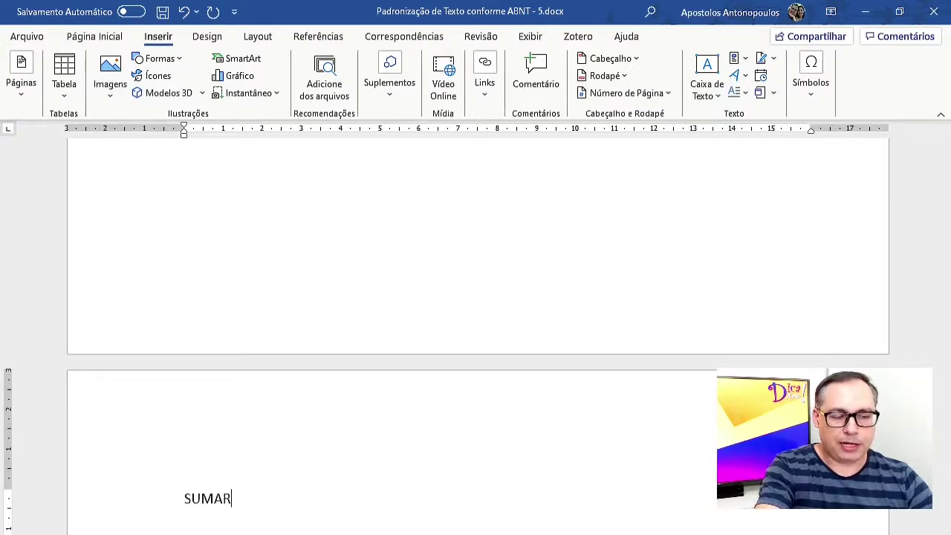
pyautogui.press('BackSpace')
pyautogui.press('BackSpace')
pyautogui.write('ÁRIO')
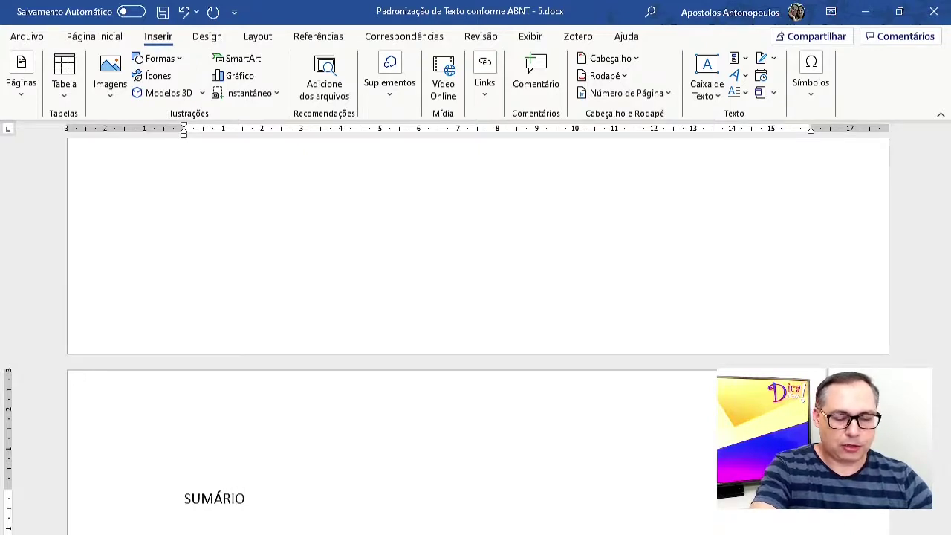
pyautogui.press('Return')
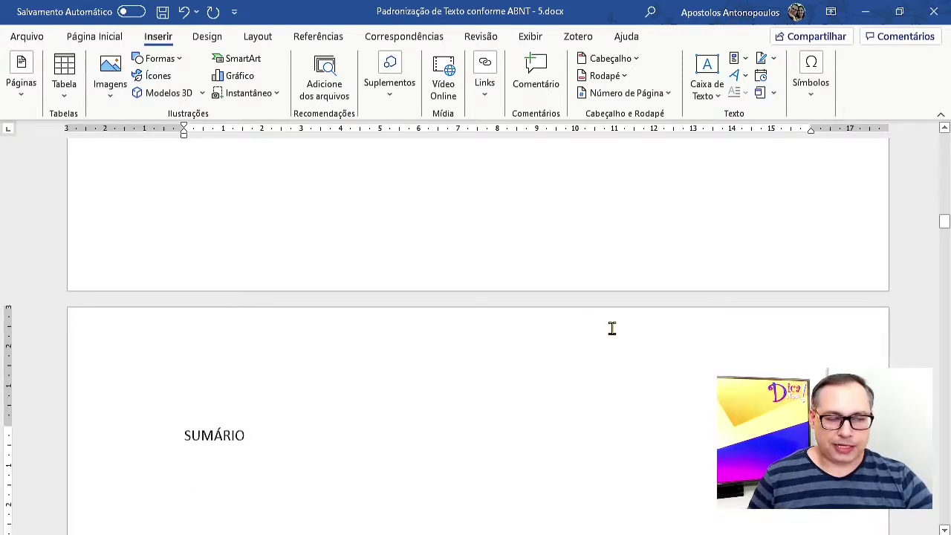
# Step: Insert a continuous section break in the blank space below the SUMÁRIO heading, before the introduction
pyautogui.scroll(-5, 612, 327)
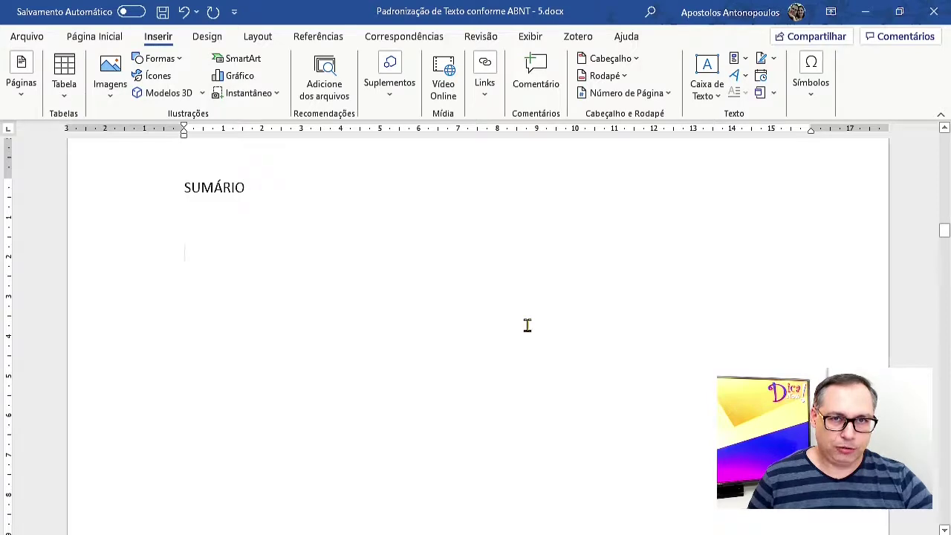
pyautogui.scroll(5, 539, 286)
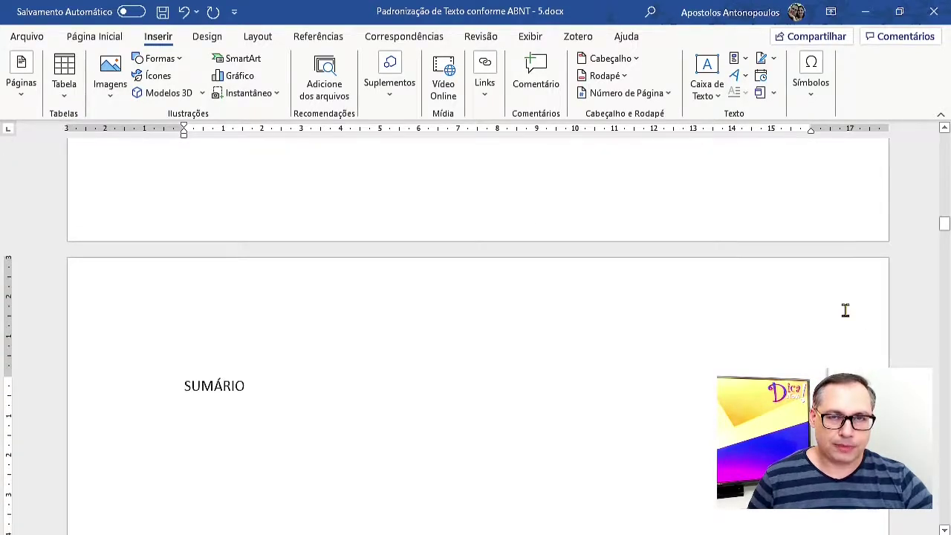
pyautogui.scroll(-20, 844, 310)
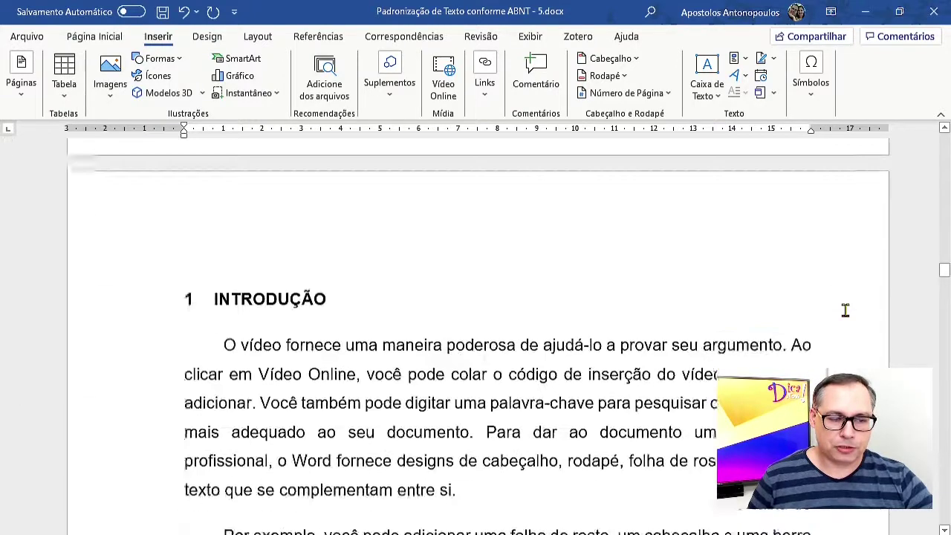
pyautogui.scroll(-1, 844, 309)
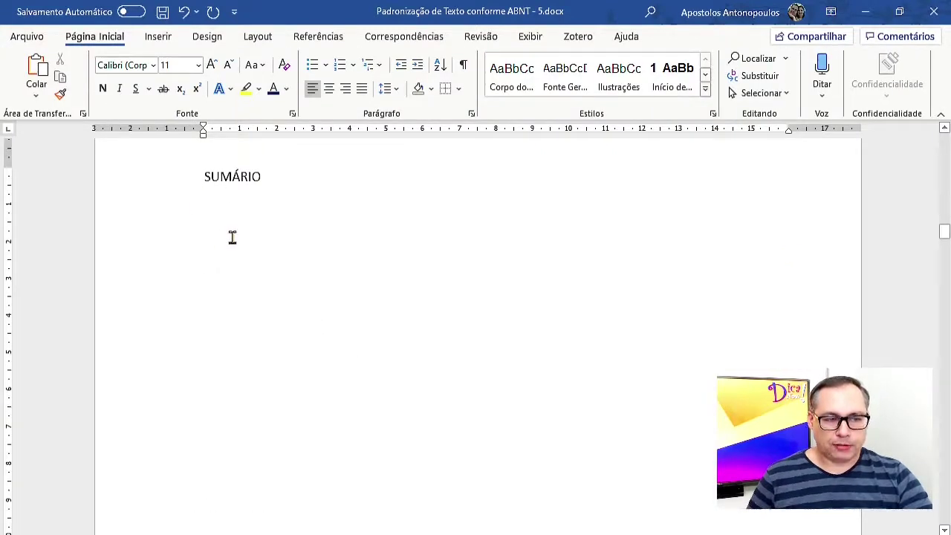
pyautogui.click(208, 239)
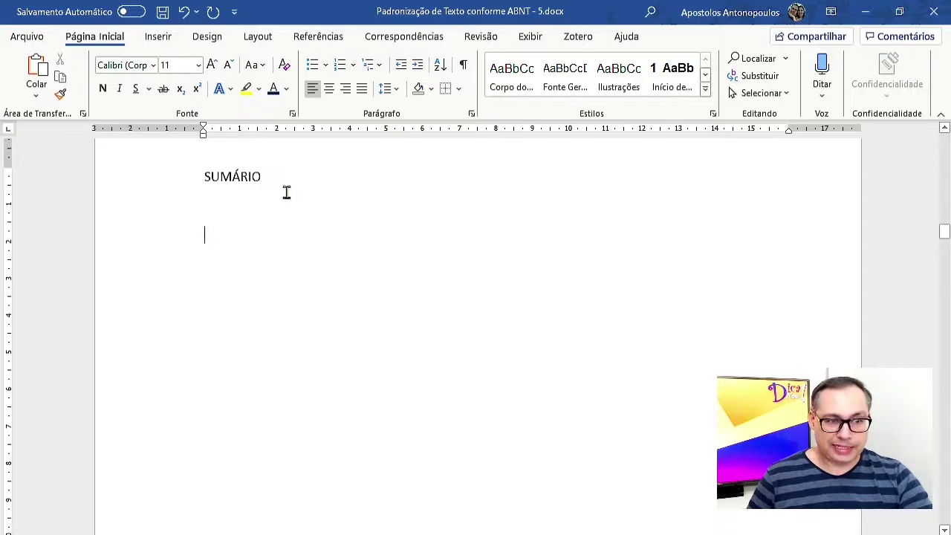
pyautogui.click(257, 37)
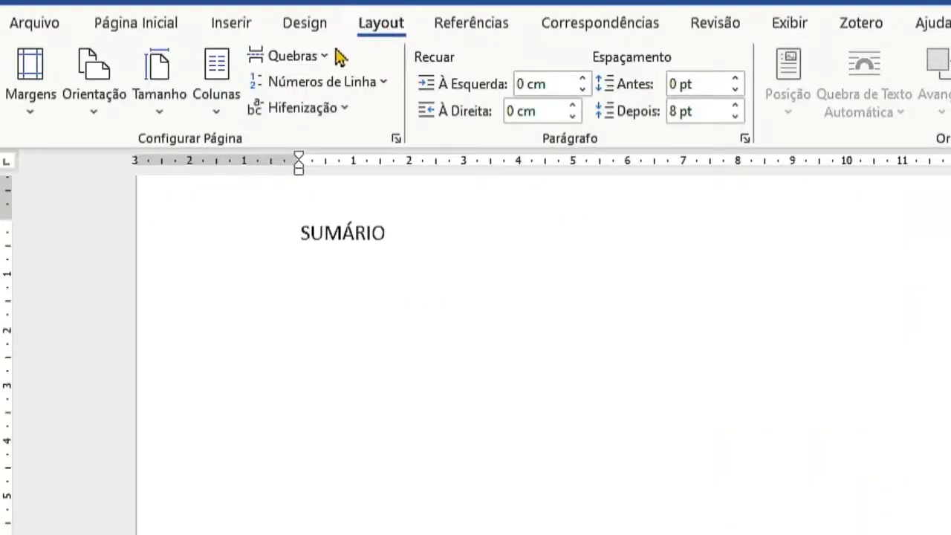
pyautogui.click(326, 58)
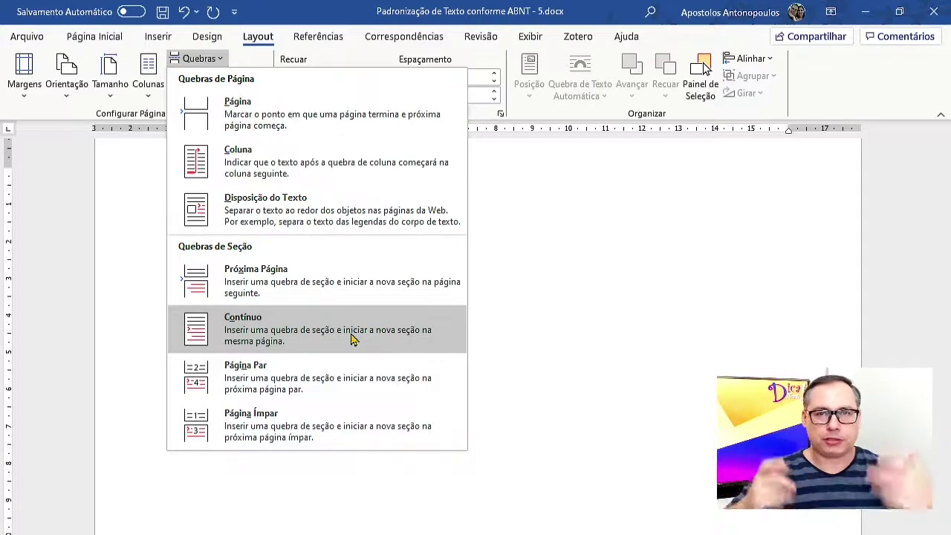
pyautogui.click(264, 327)
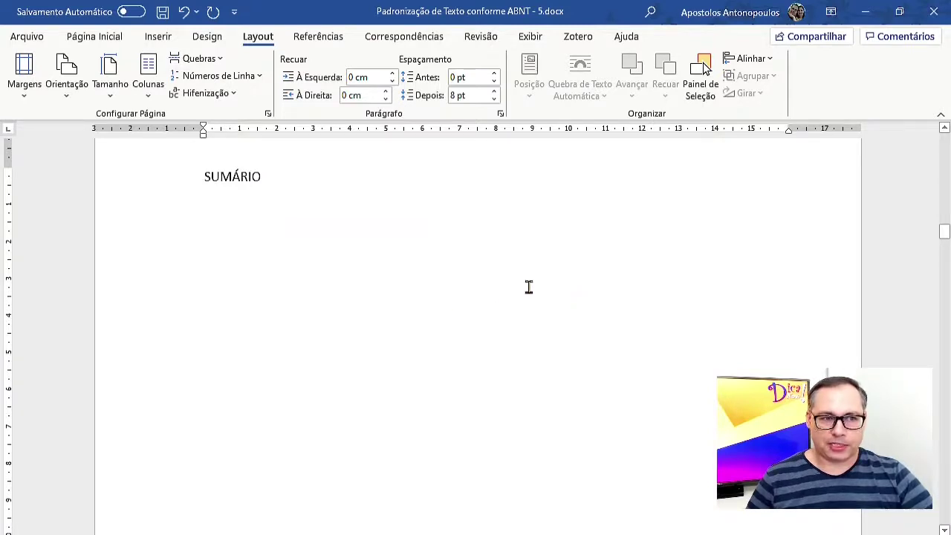
# Step: Insert page numbers at the top of the page with the Número sem Formatação 3 layout, starting from the SUMÁRIO page
pyautogui.click(252, 228)
pyautogui.click(216, 217)
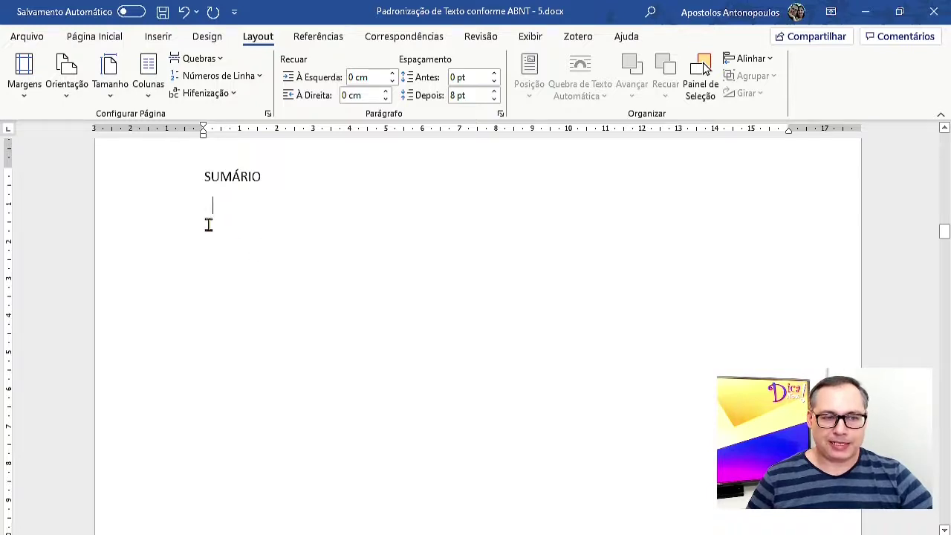
pyautogui.click(209, 225)
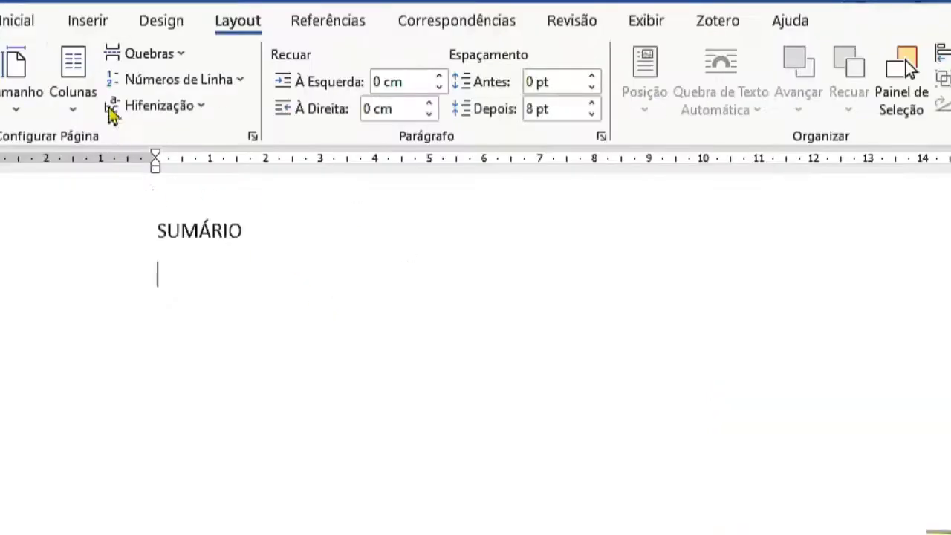
pyautogui.click(159, 39)
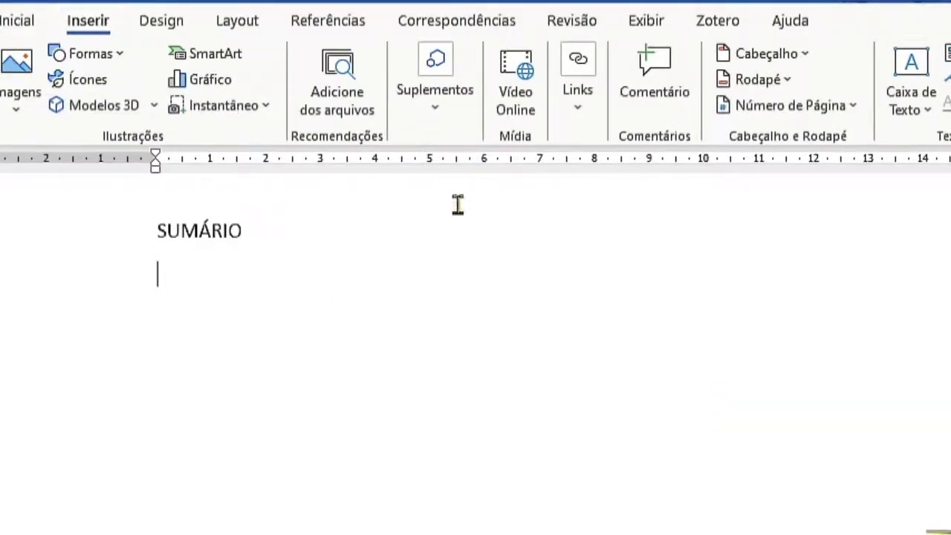
pyautogui.click(801, 107)
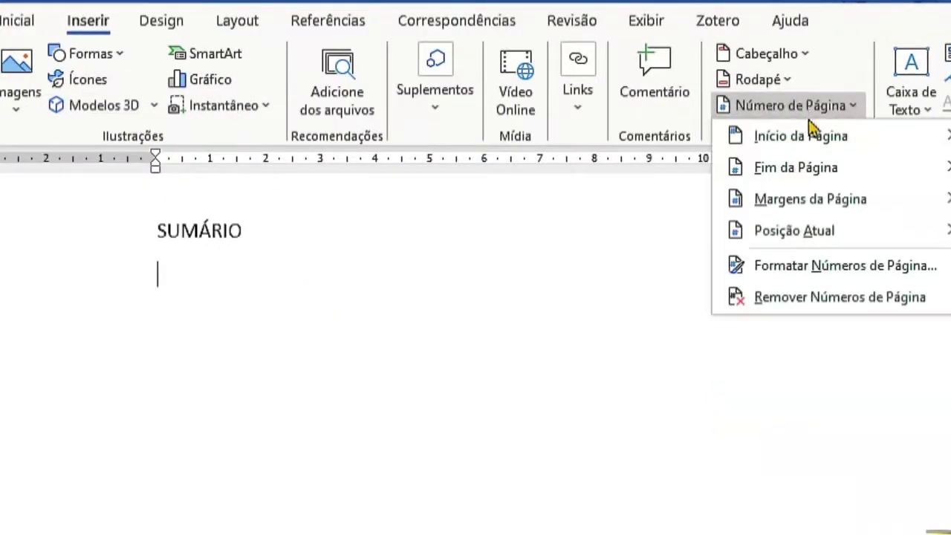
pyautogui.moveTo(817, 141)
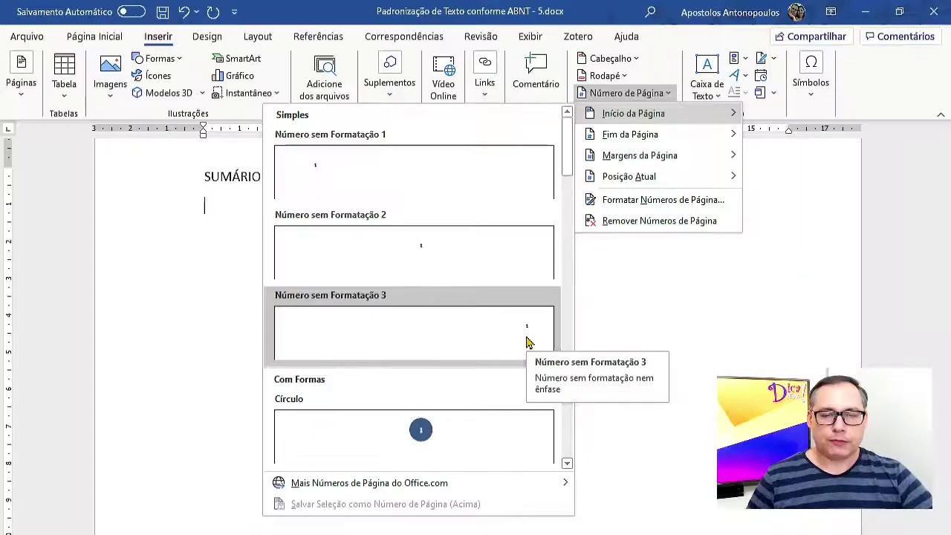
pyautogui.click(644, 479)
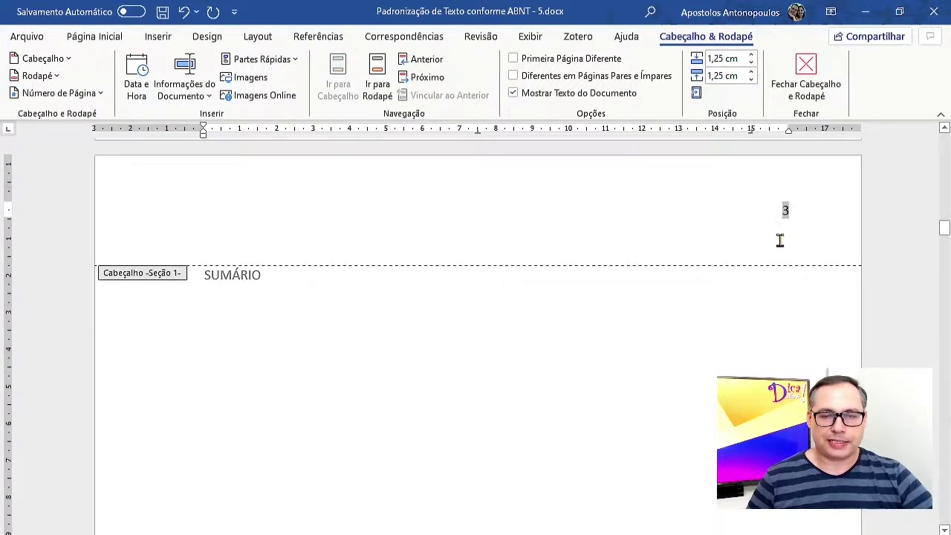
# Step: Unlink the Section 3 header on the INTRODUÇÃO page from the previous section
pyautogui.scroll(-15, 780, 240)
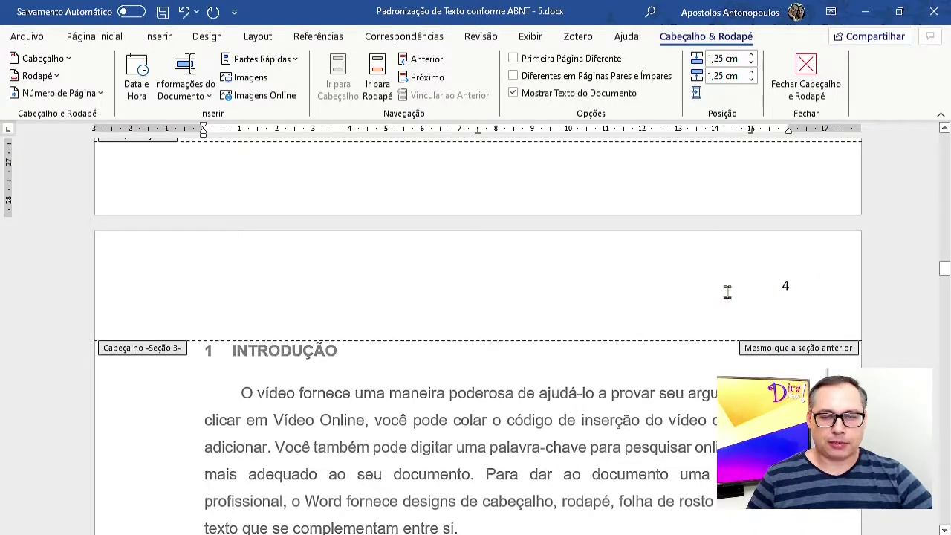
pyautogui.click(786, 287)
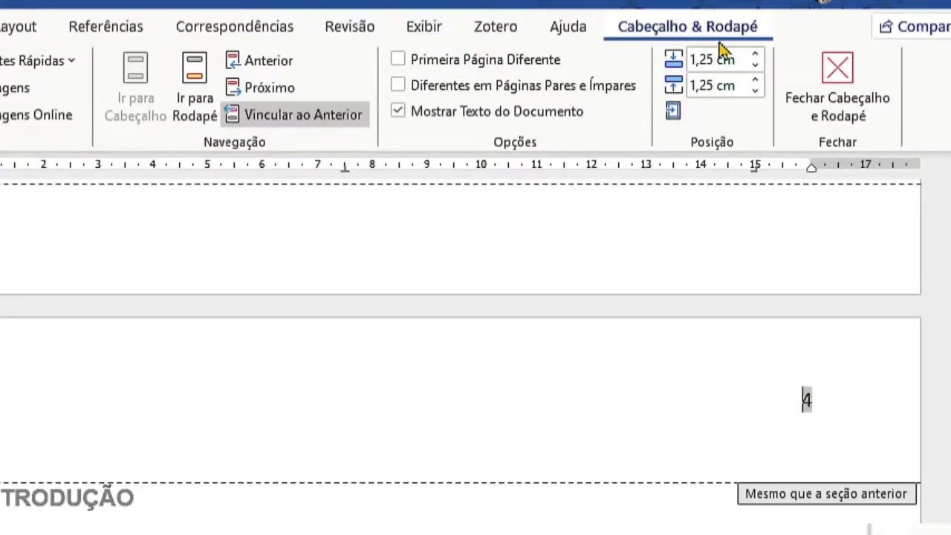
pyautogui.hotkey('ctrl', '2')
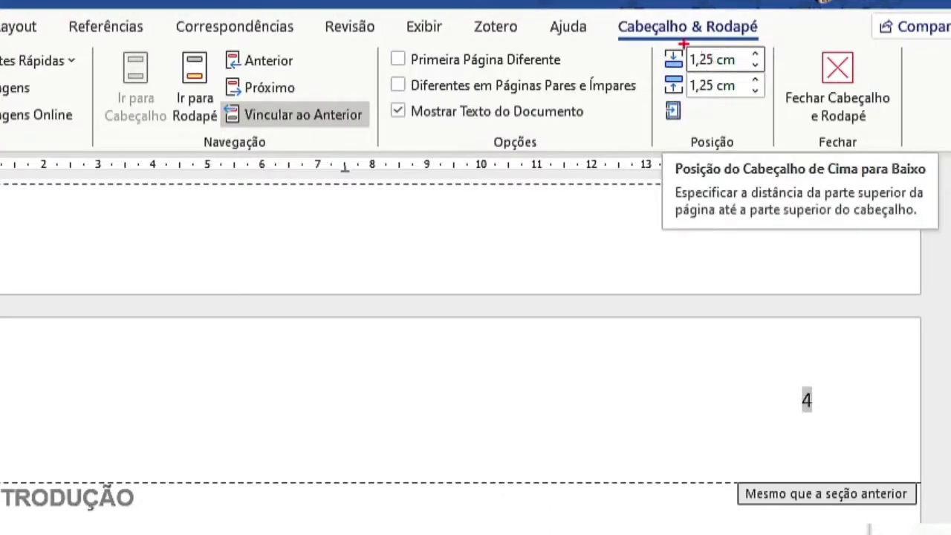
pyautogui.moveTo(603, 9)
pyautogui.mouseDown()
pyautogui.moveTo(635, 42)
pyautogui.moveTo(777, 46)
pyautogui.mouseUp()
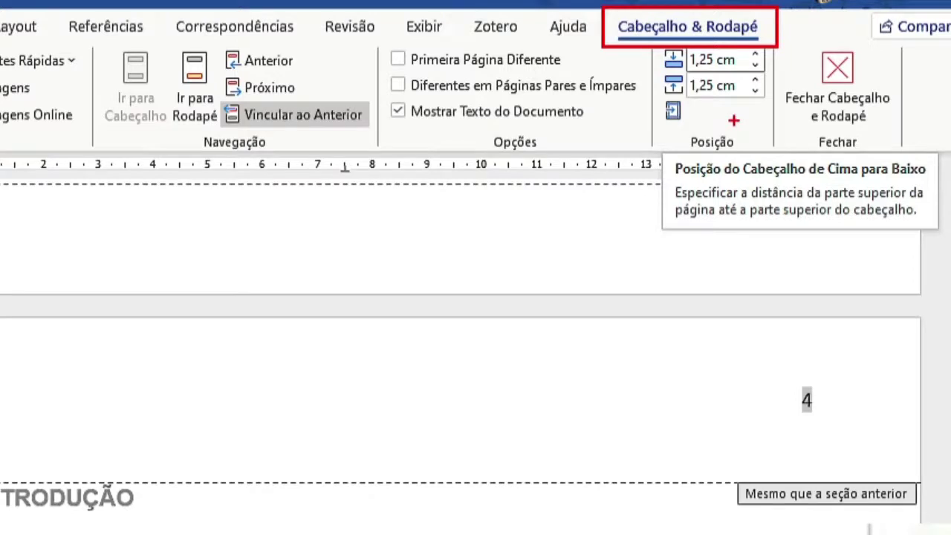
pyautogui.press('Escape')
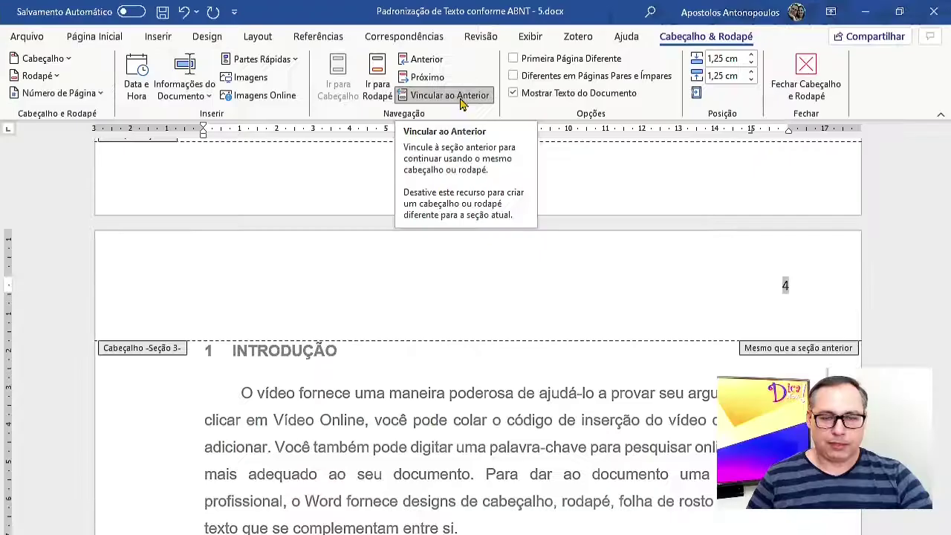
pyautogui.click(365, 160)
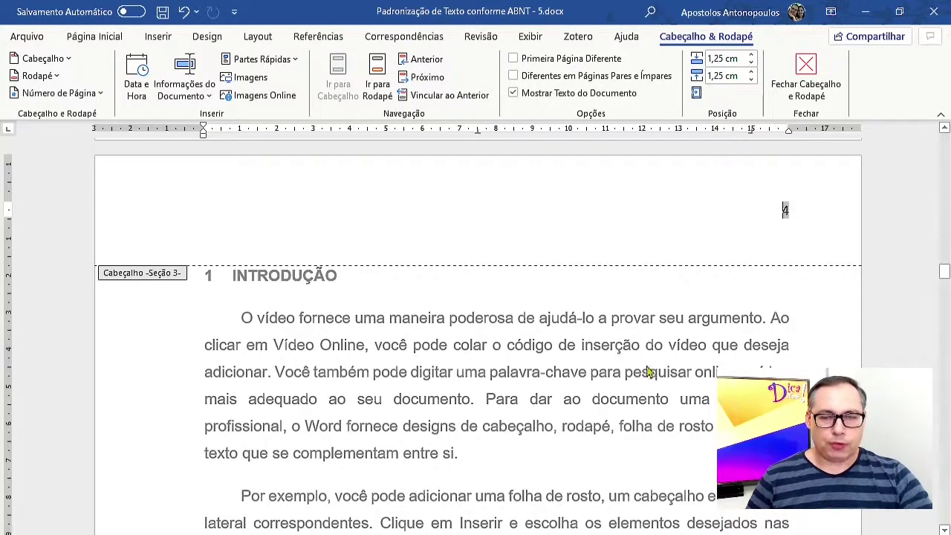
# Step: Delete the page number from the Section 1 header on the SUMÁRIO page
pyautogui.scroll(3, 703, 387)
pyautogui.scroll(3, 475, 334)
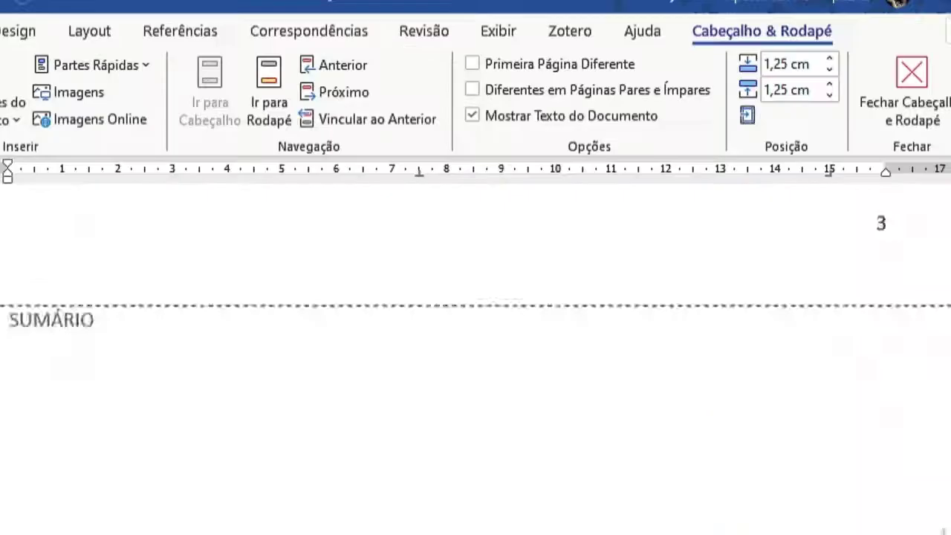
pyautogui.scroll(2, 475, 334)
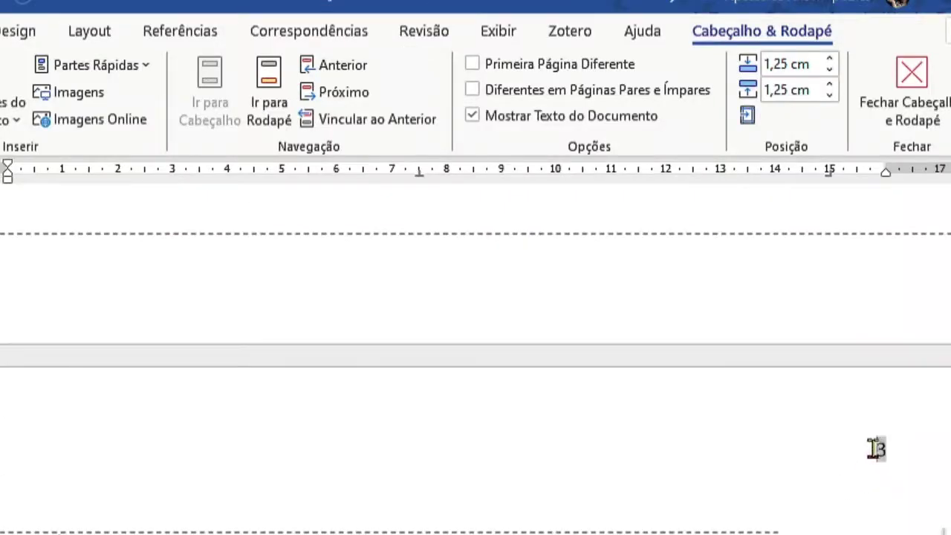
pyautogui.doubleClick(886, 449)
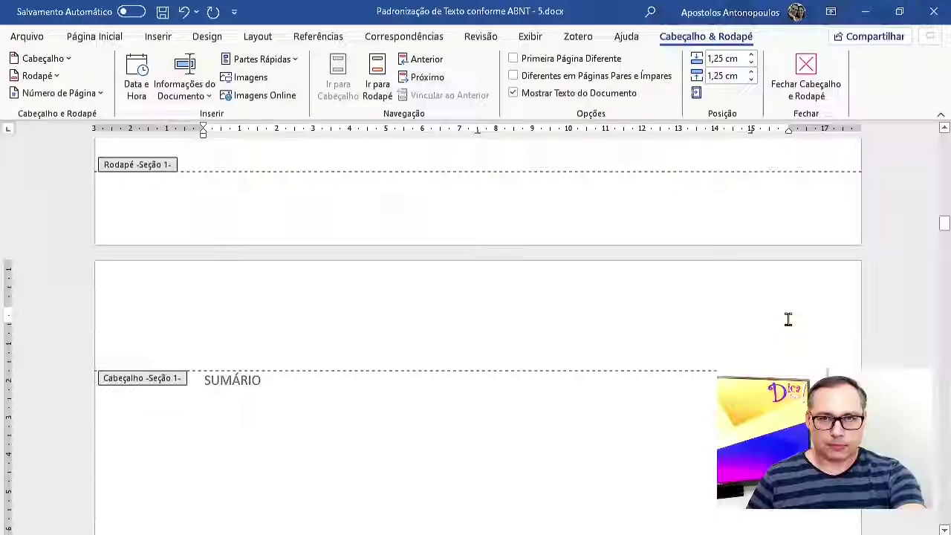
pyautogui.press('Delete')
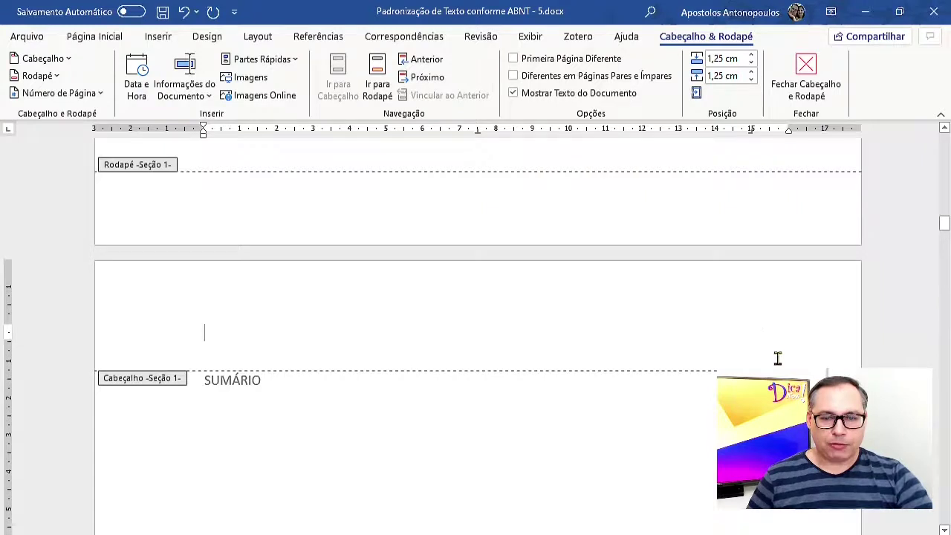
# Step: Check the header page numbering across the pre-textual pages and the body pages from INTRODUÇÃO to Quadro 1
pyautogui.scroll(5, 777, 359)
pyautogui.scroll(5, 777, 358)
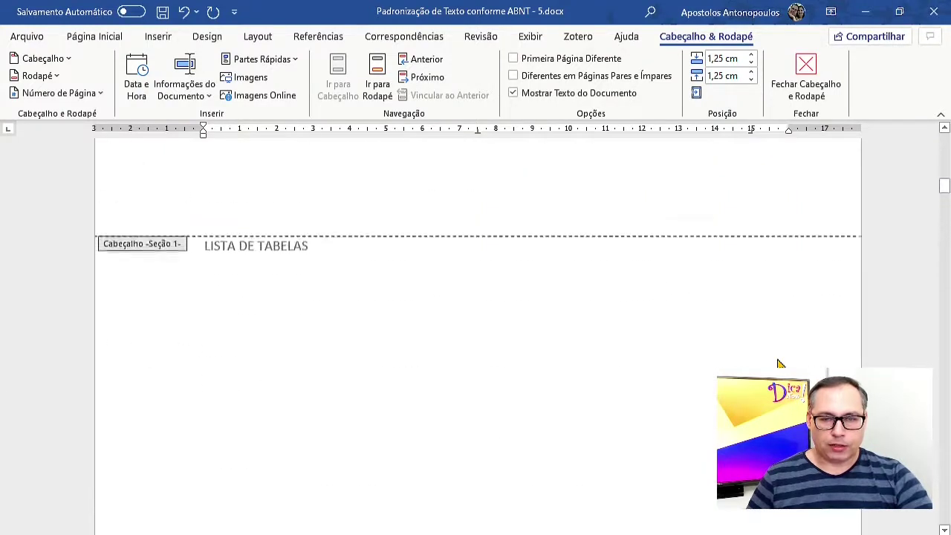
pyautogui.scroll(10, 819, 362)
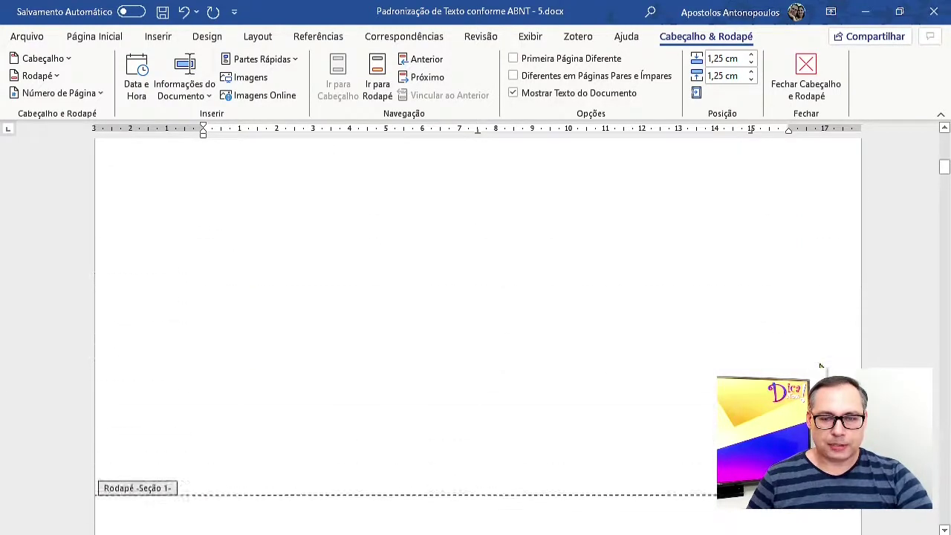
pyautogui.scroll(-10, 819, 364)
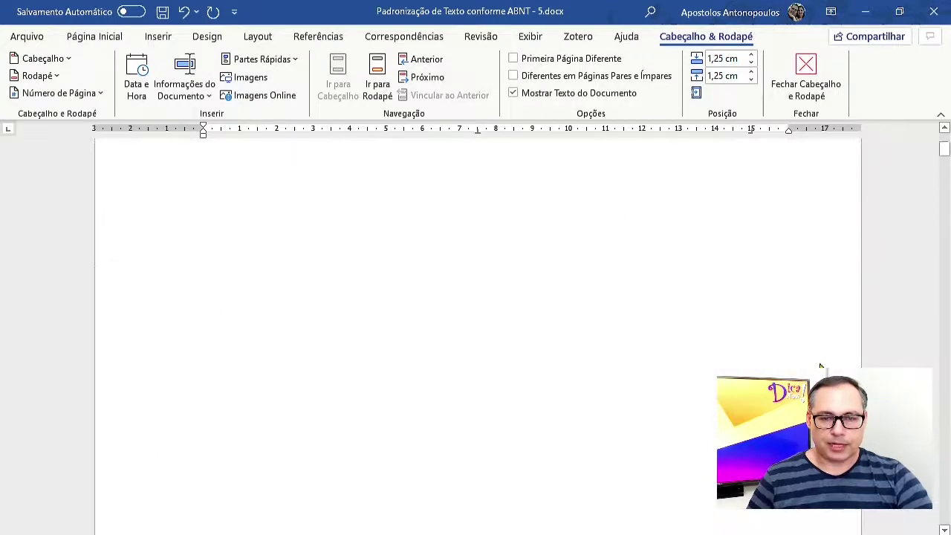
pyautogui.scroll(-10, 820, 367)
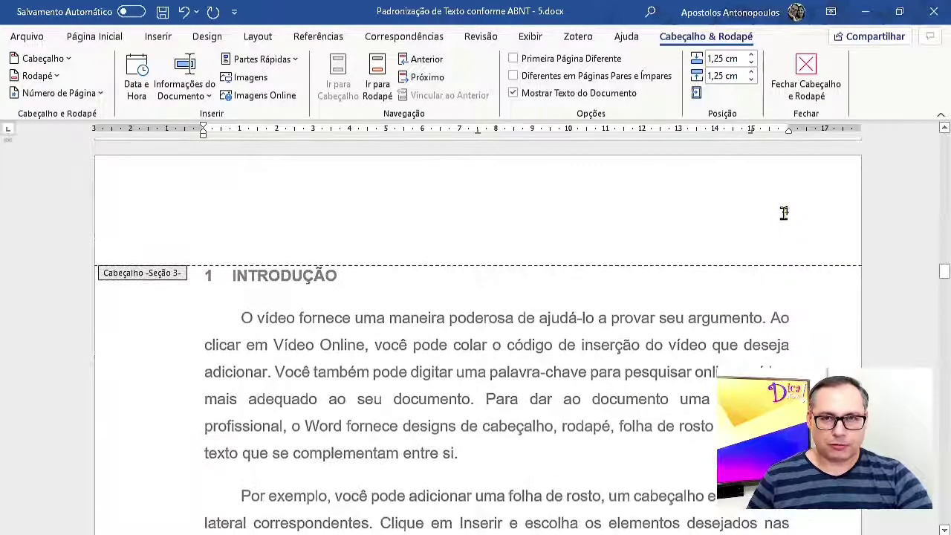
pyautogui.scroll(-10, 785, 322)
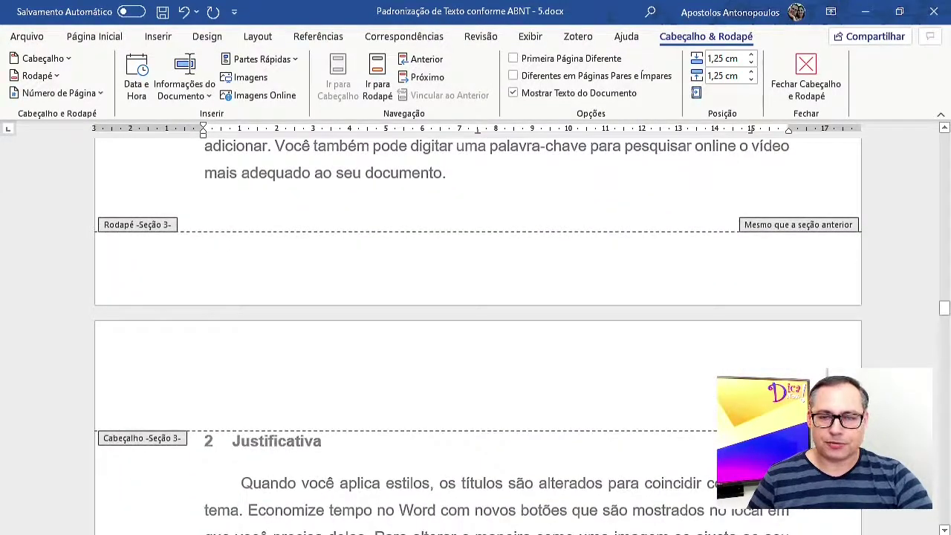
pyautogui.scroll(-6, 475, 334)
pyautogui.scroll(5, 475, 334)
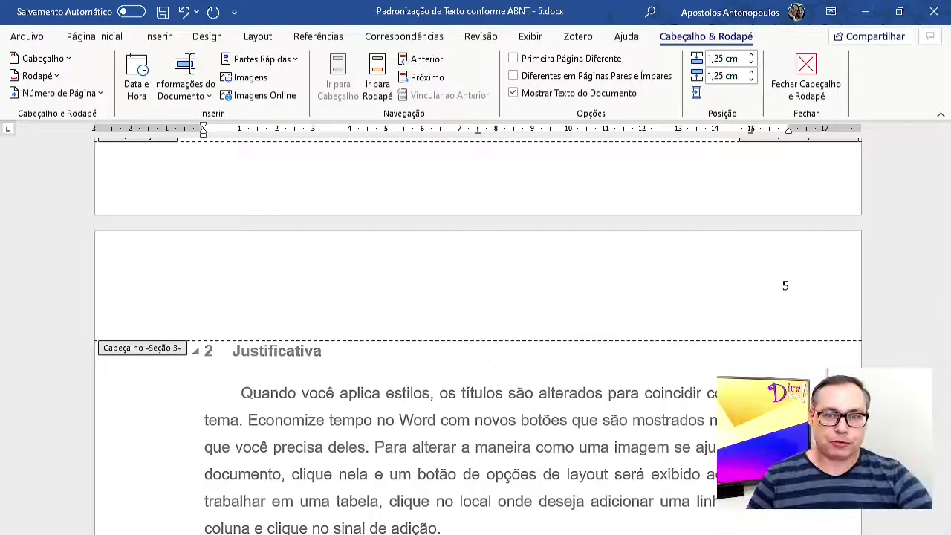
pyautogui.scroll(6, 680, 393)
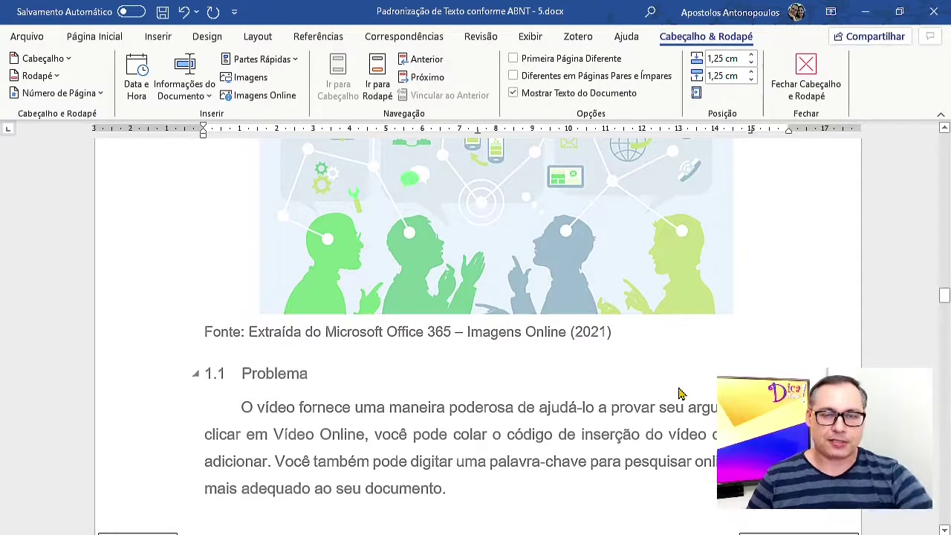
pyautogui.scroll(5, 679, 393)
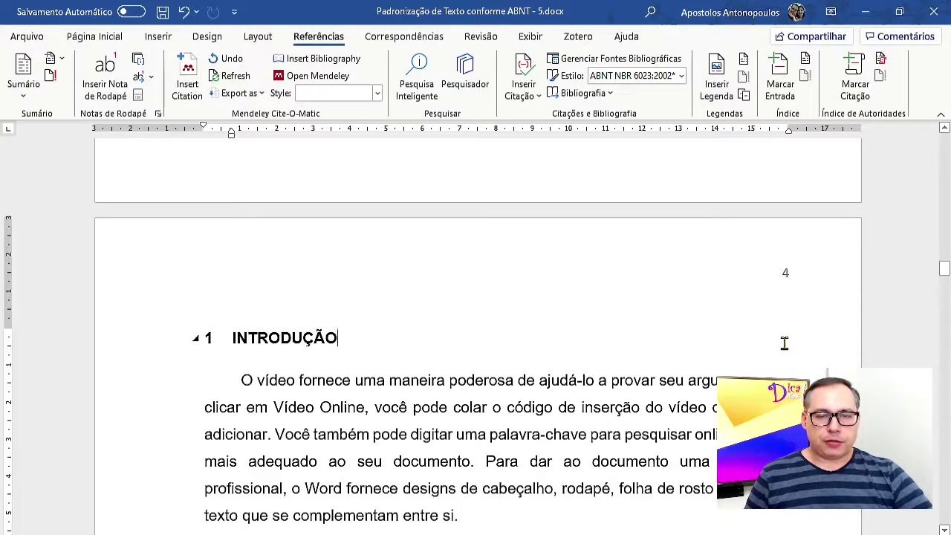
pyautogui.scroll(-15, 784, 343)
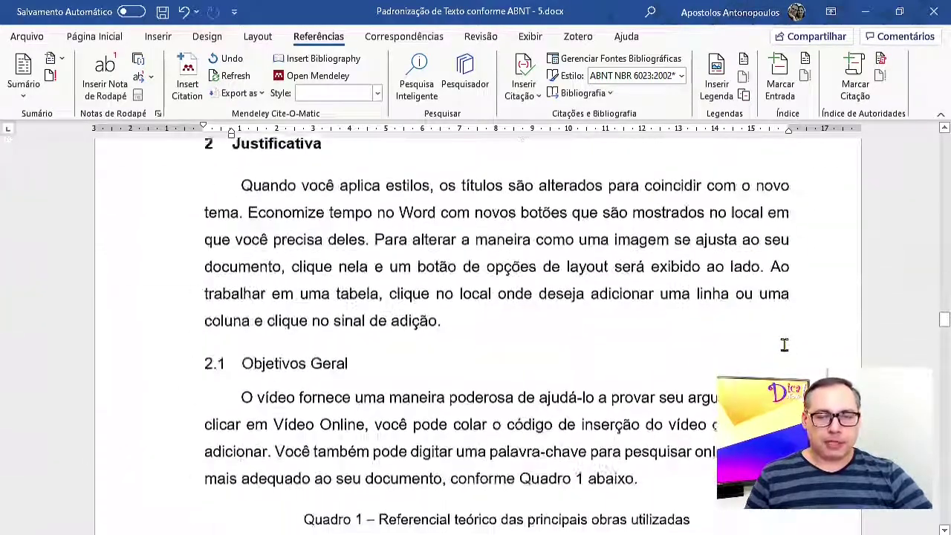
pyautogui.scroll(-10, 784, 344)
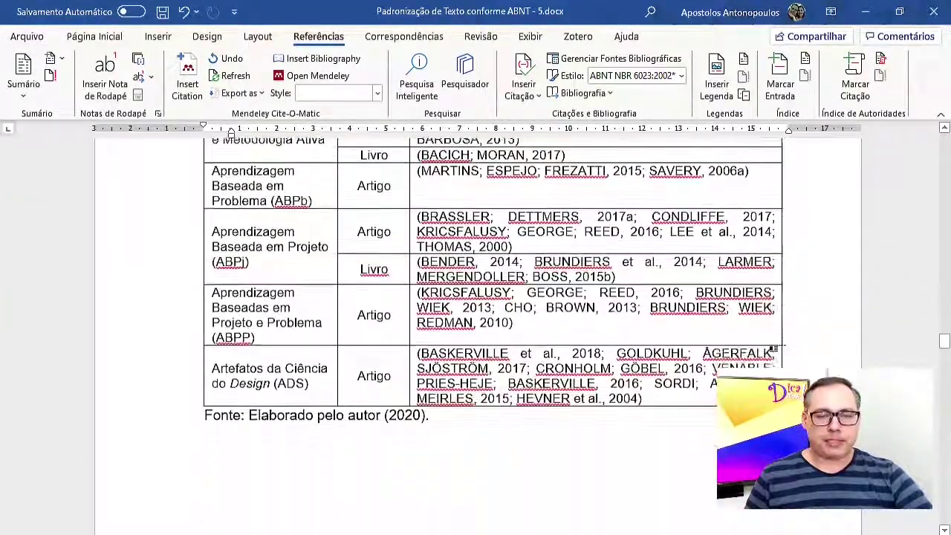
pyautogui.scroll(20, 783, 352)
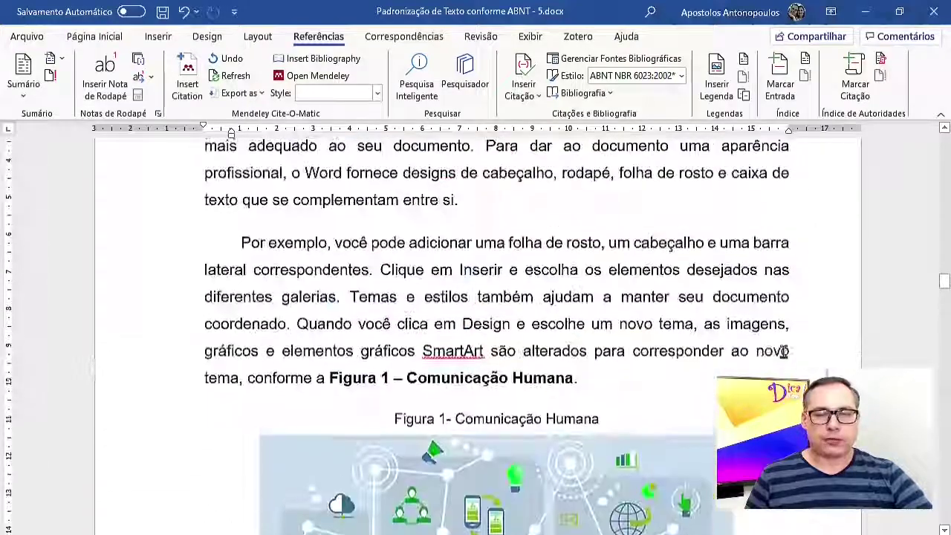
pyautogui.scroll(6, 783, 352)
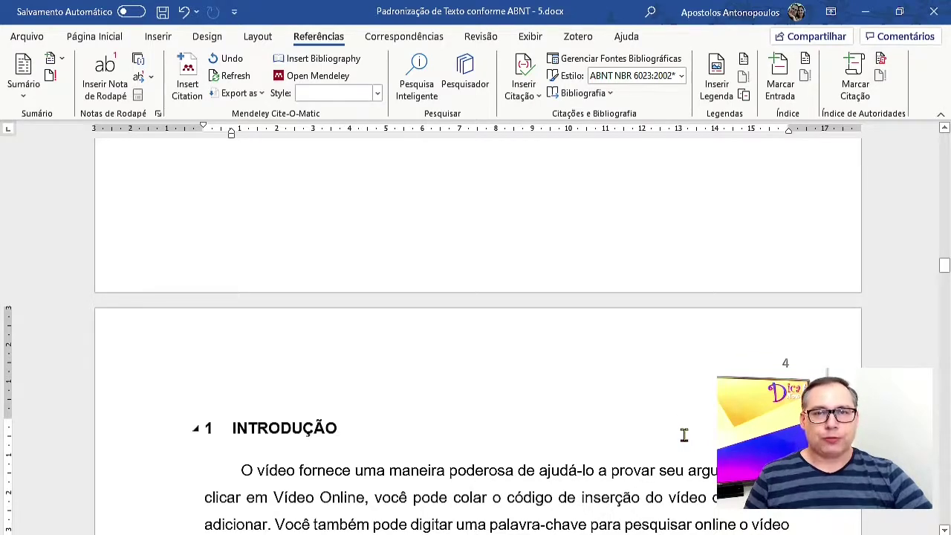
pyautogui.click(683, 434)
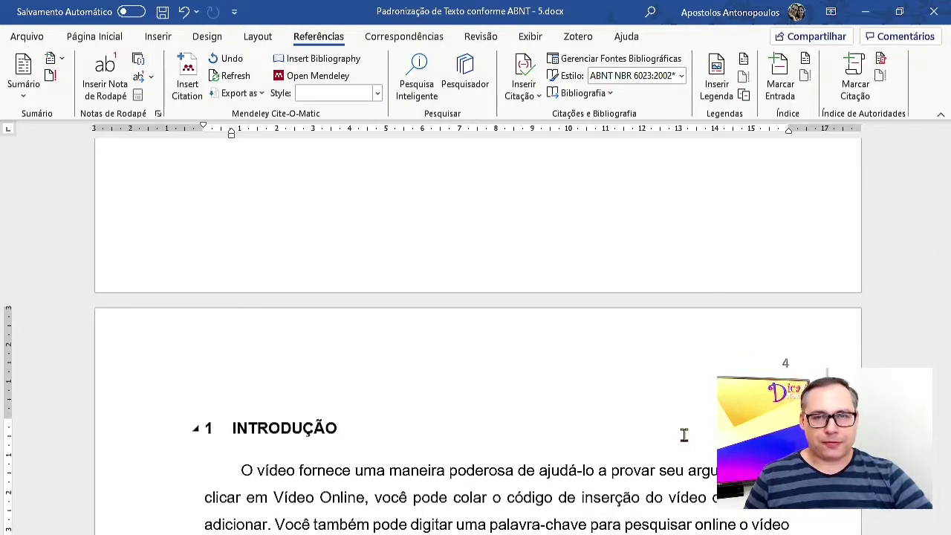